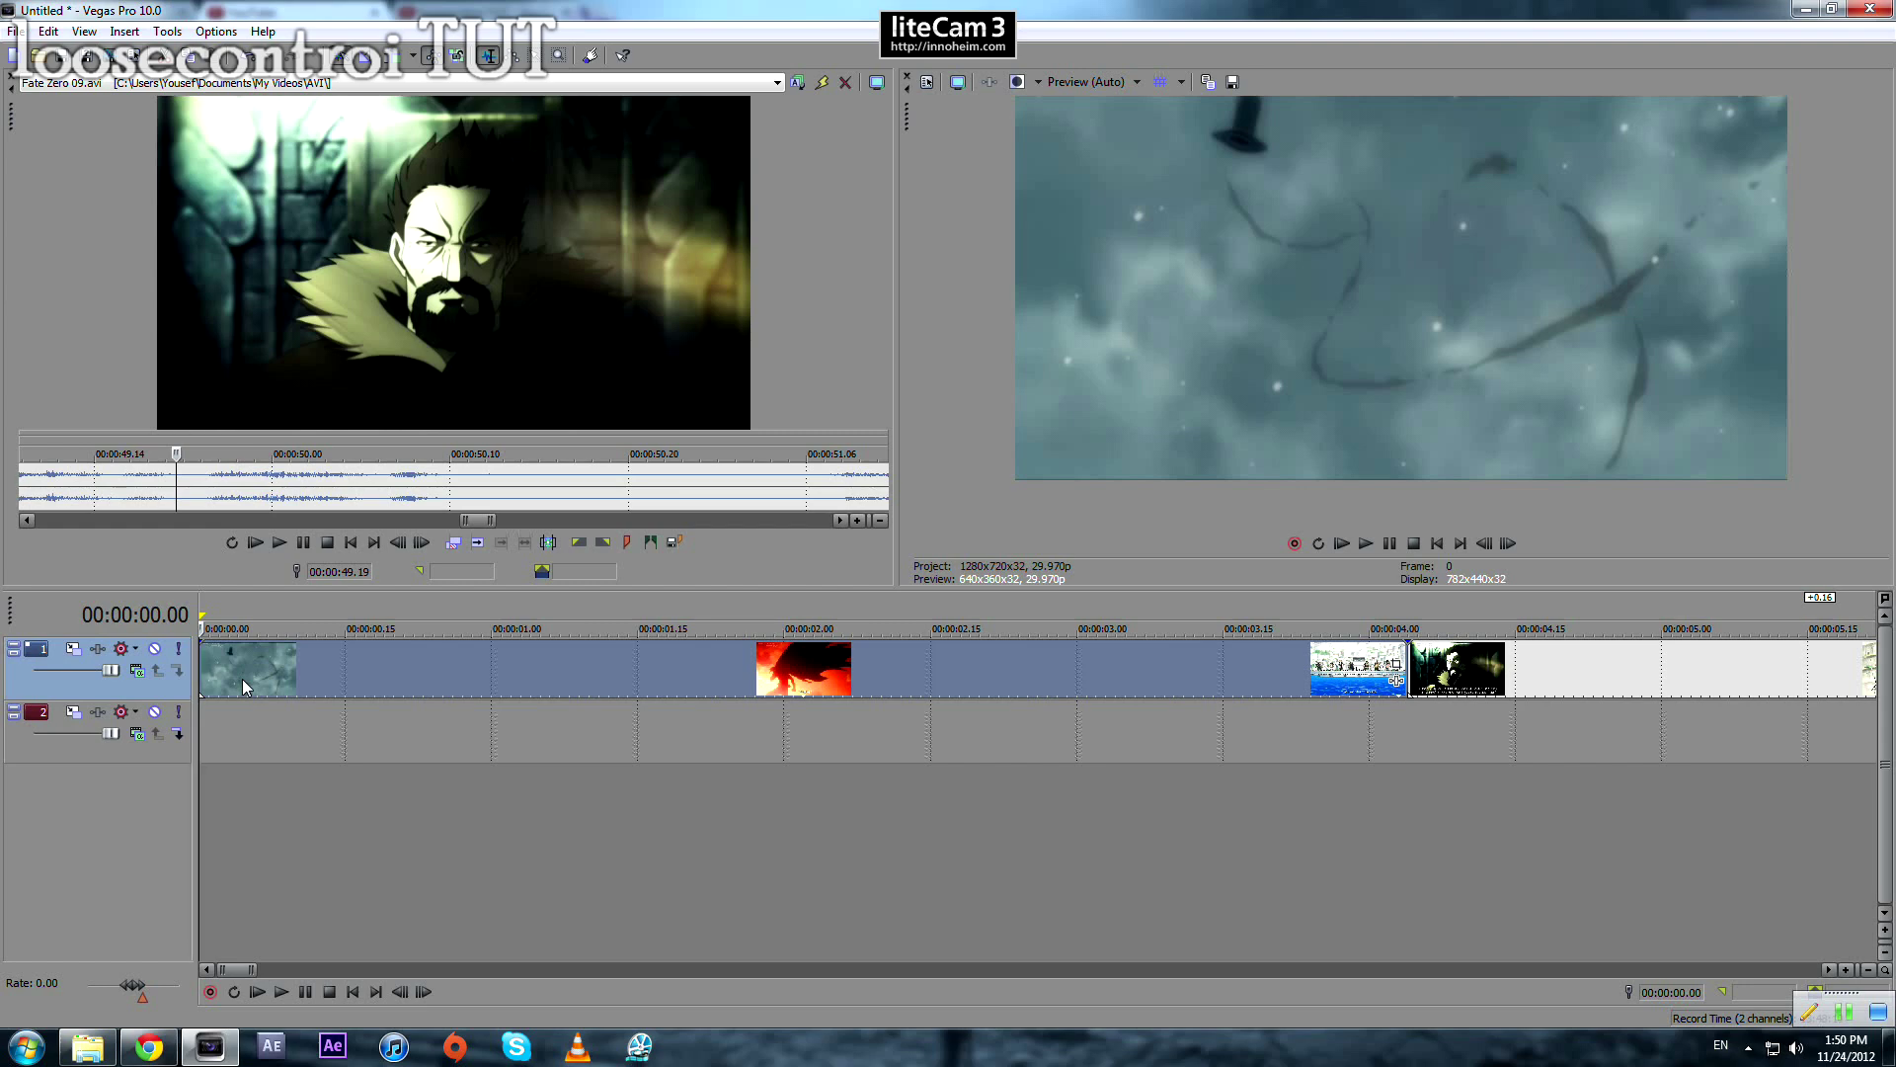
Step: Play back the finished example edit on the timeline to review its clips and transitions
{"action": "scroll", "coordinate": [395, 716], "scroll_direction": "up", "scroll_amount": 2}
{"action": "scroll", "coordinate": [514, 738], "scroll_direction": "down", "scroll_amount": 3}
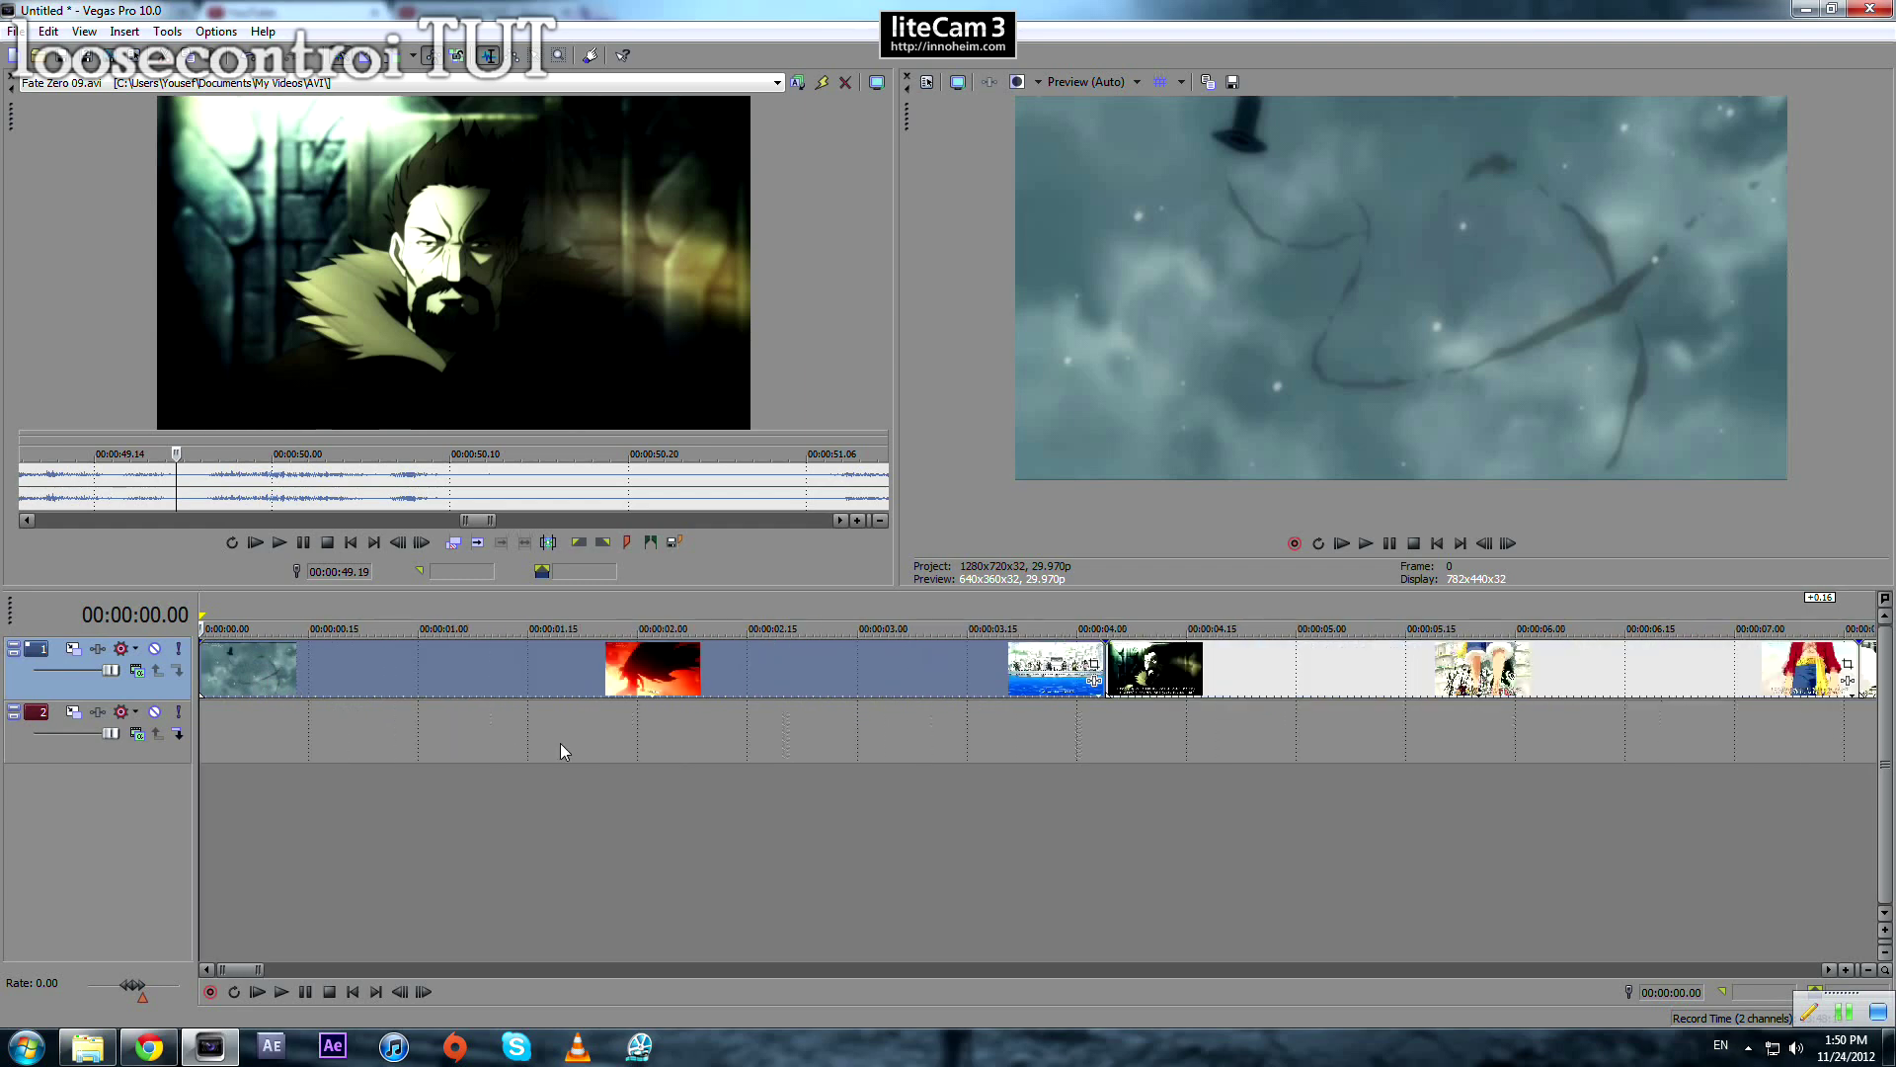
{"action": "scroll", "coordinate": [476, 748], "scroll_direction": "down", "scroll_amount": 3}
{"action": "scroll", "coordinate": [505, 719], "scroll_direction": "up", "scroll_amount": 3}
{"action": "key", "text": "space"}
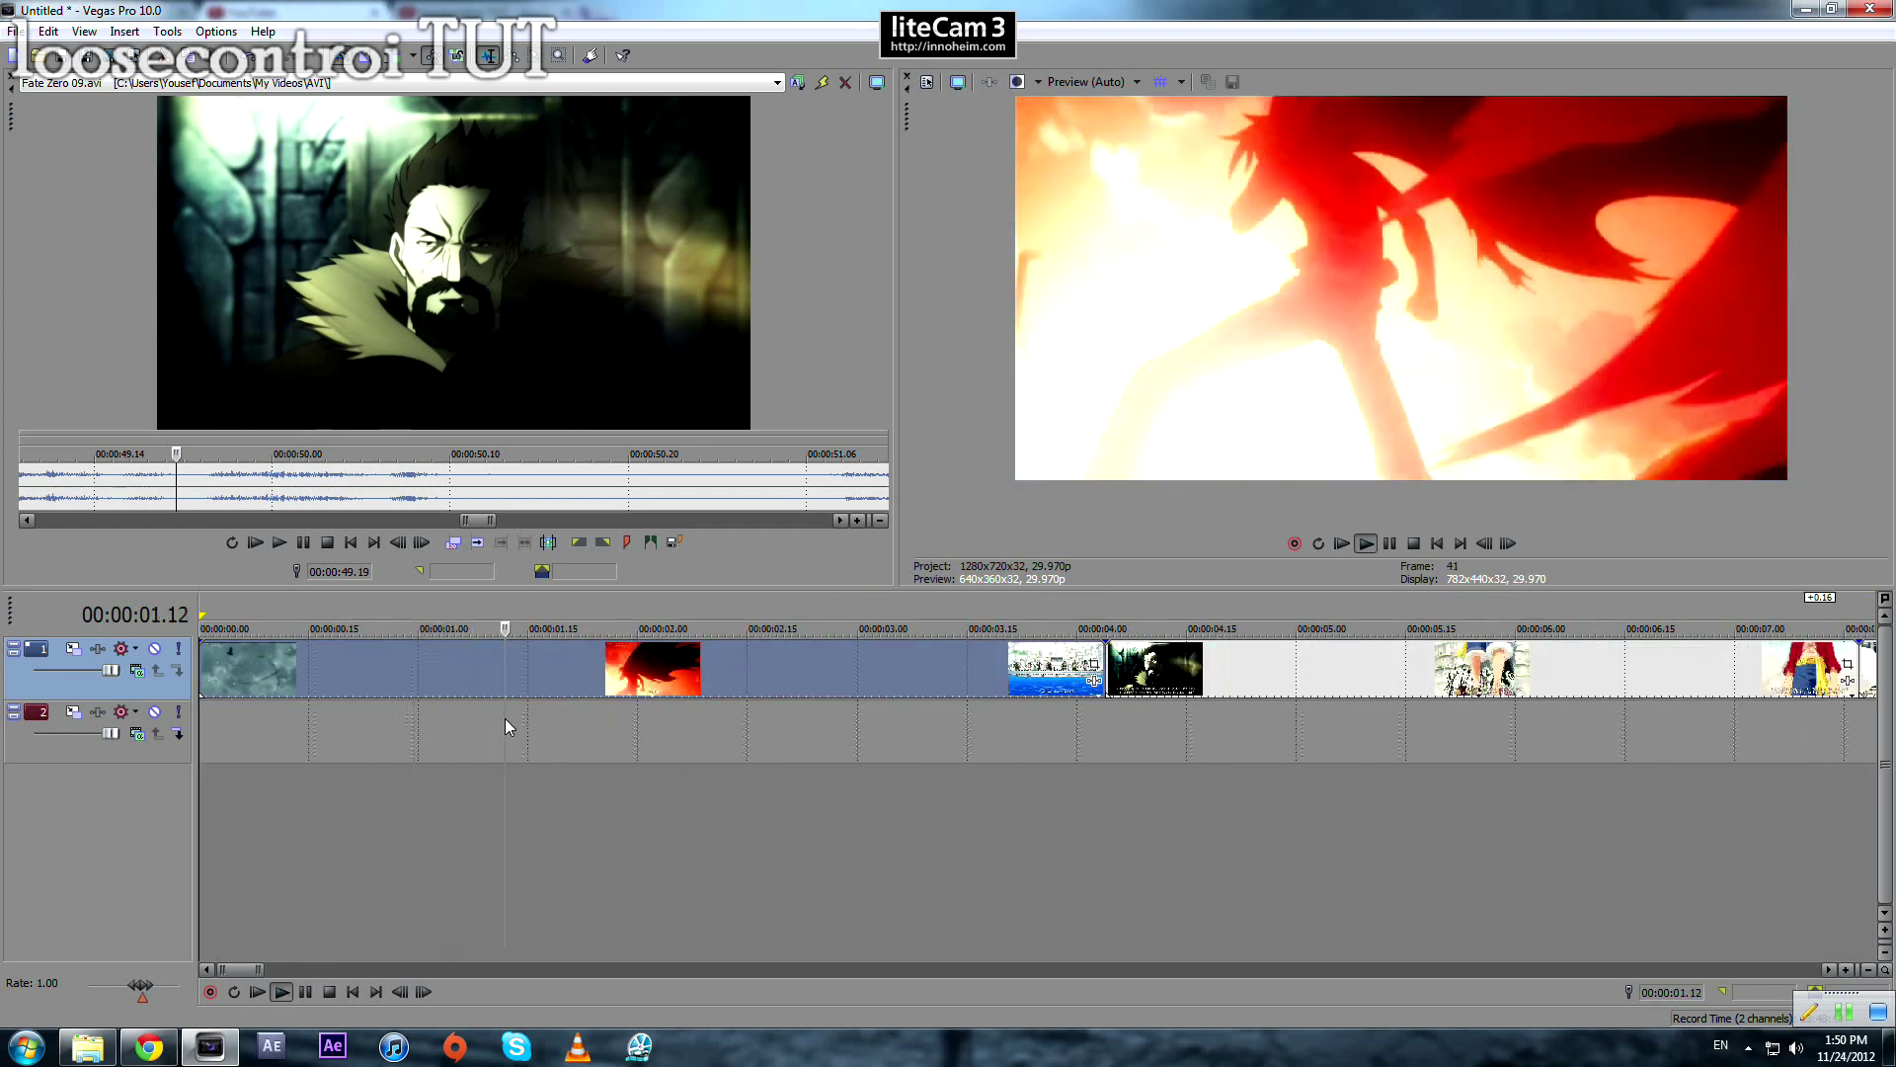
{"action": "left_click", "coordinate": [1161, 713]}
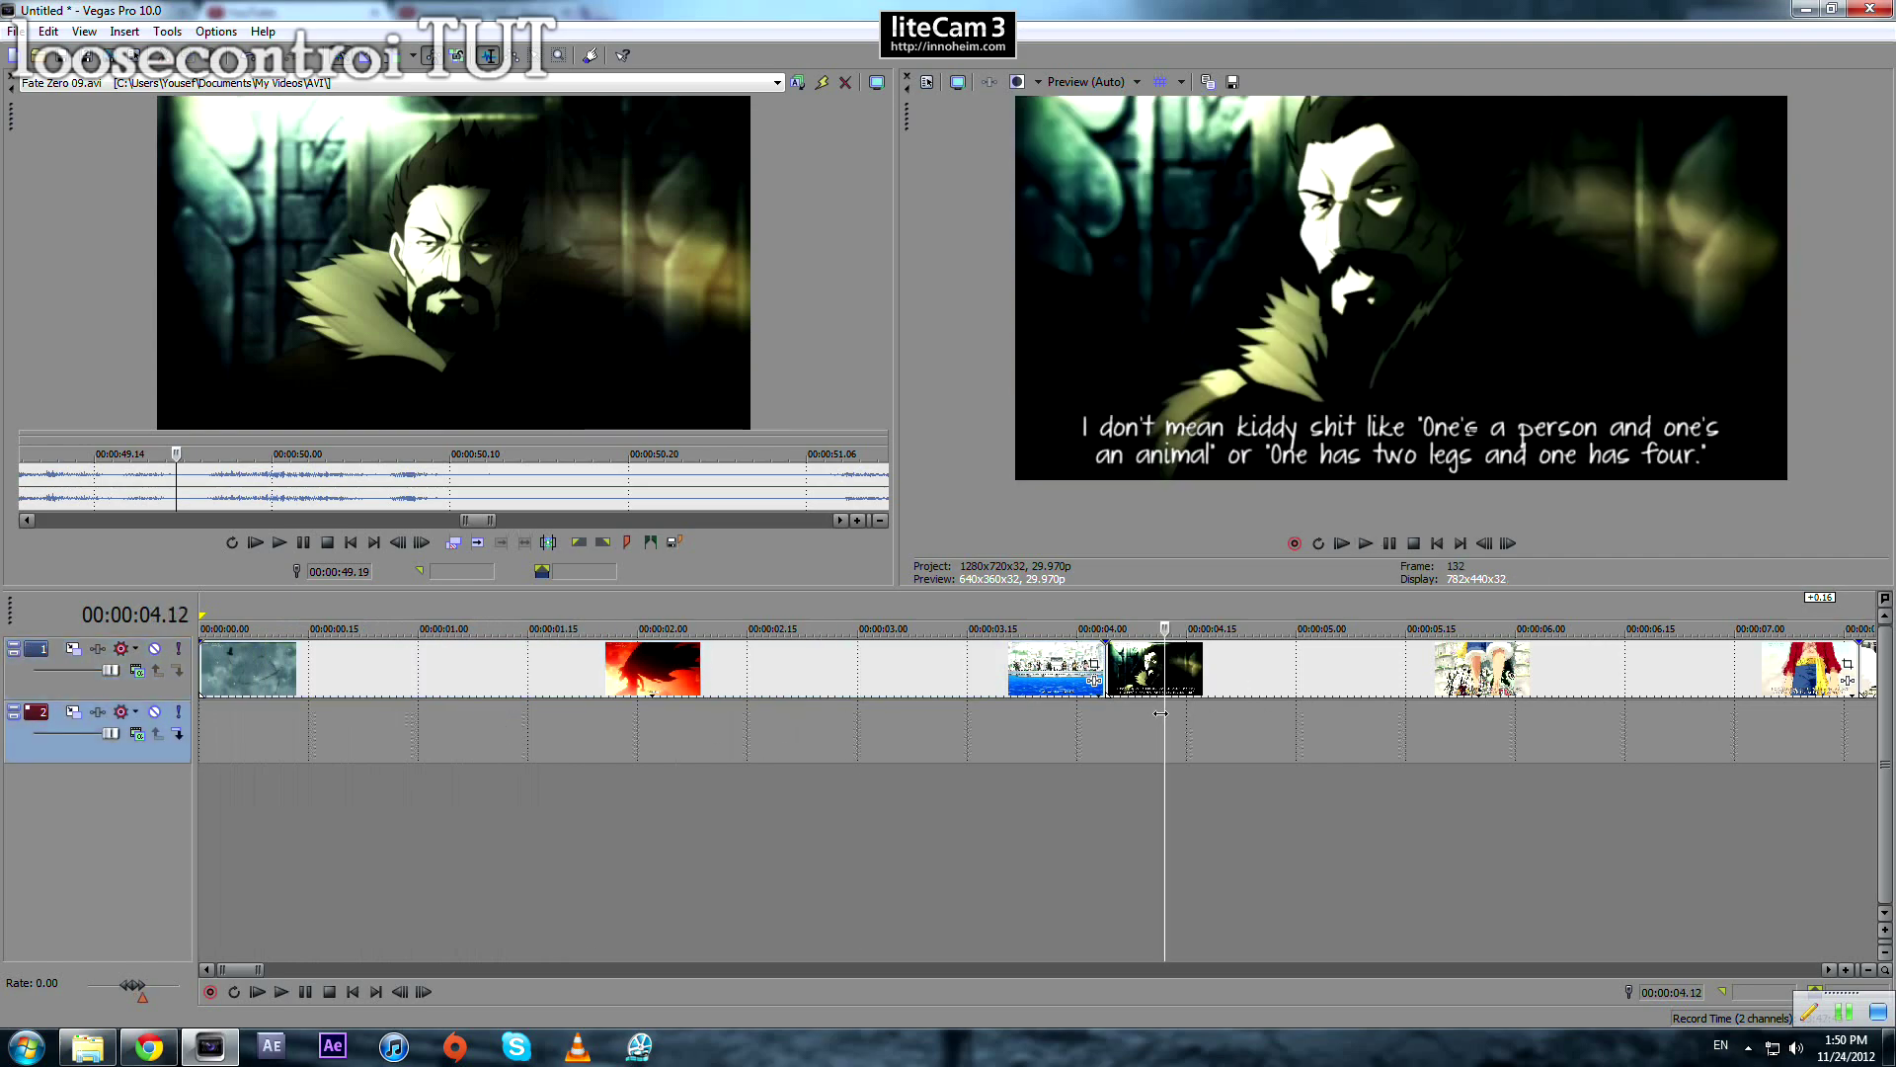
{"action": "key", "text": "space"}
{"action": "scroll", "coordinate": [1304, 745], "scroll_direction": "down", "scroll_amount": 4}
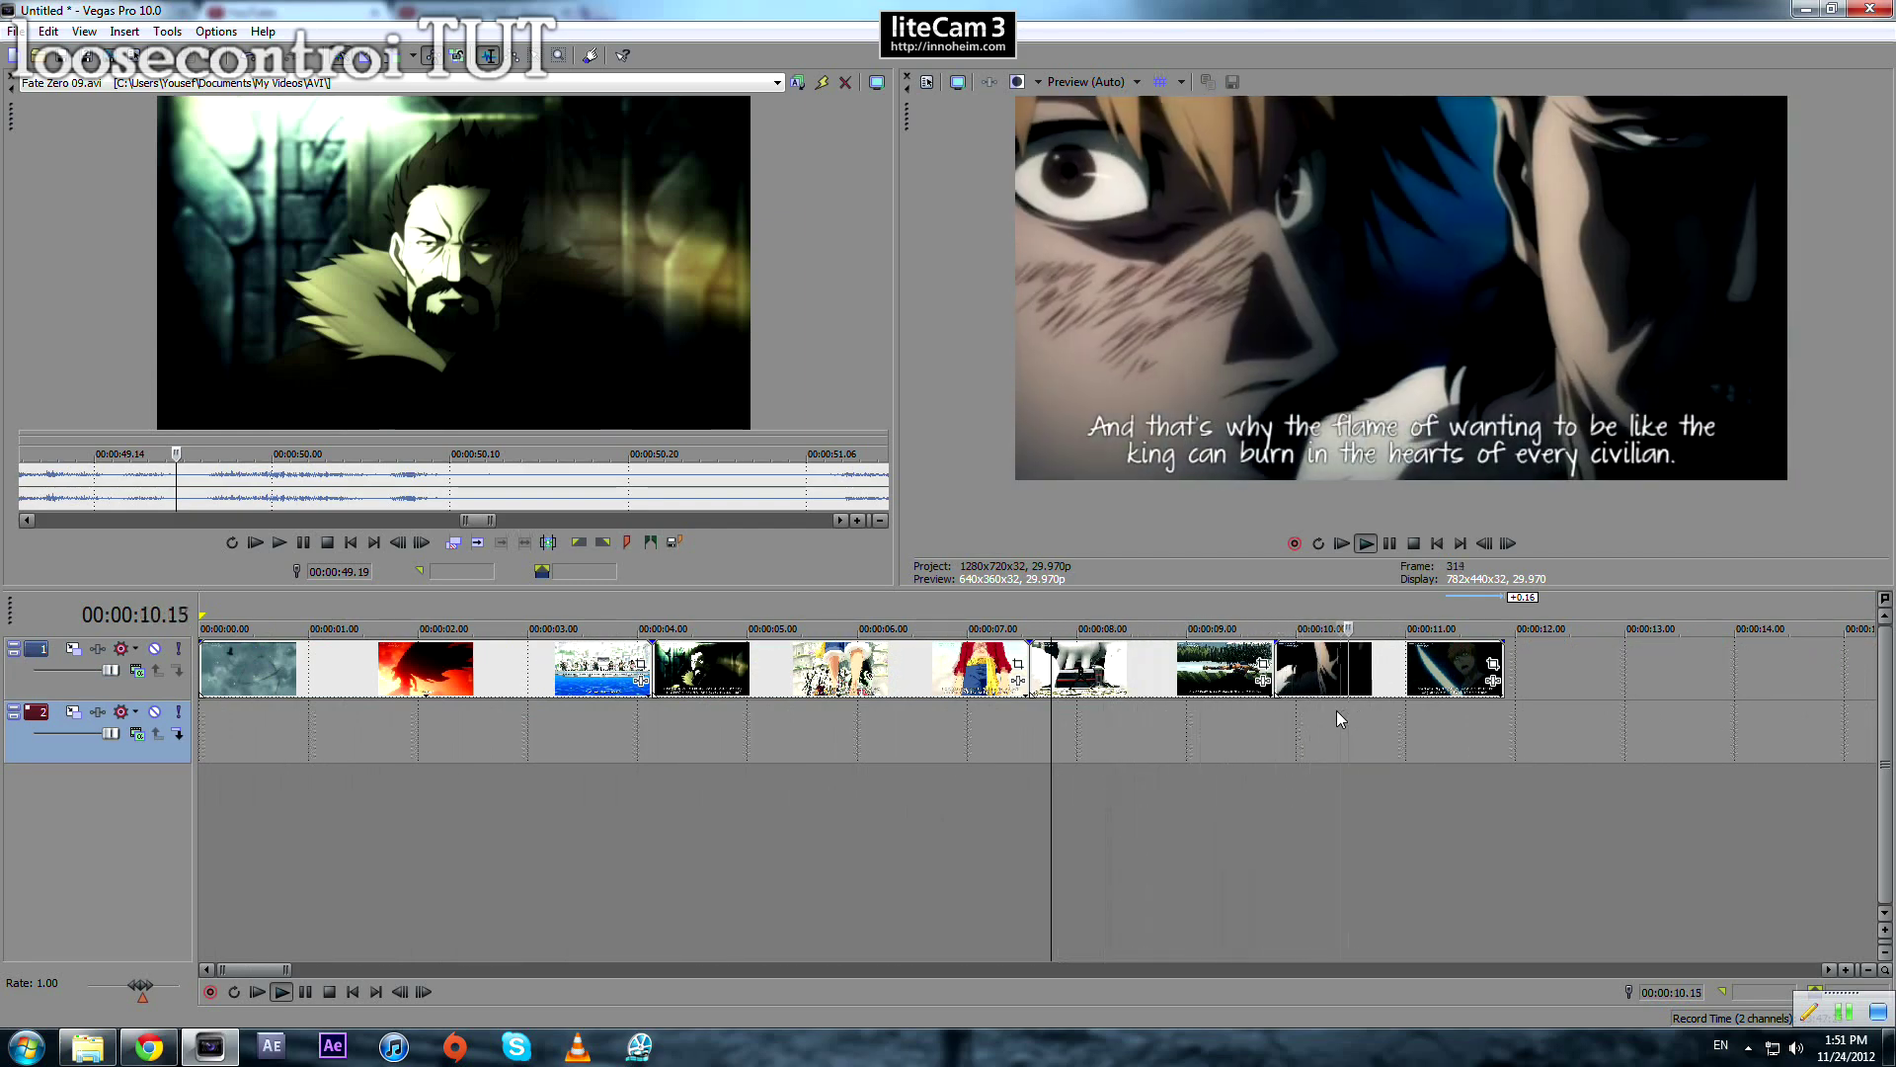
{"action": "key", "text": "space"}
Step: Examine the first transition frame by frame, from the grey sky shot as the red object enters into the red scene
{"action": "scroll", "coordinate": [339, 674], "scroll_direction": "up", "scroll_amount": 1}
{"action": "left_click", "coordinate": [336, 672]}
{"action": "scroll", "coordinate": [539, 709], "scroll_direction": "up", "scroll_amount": 3}
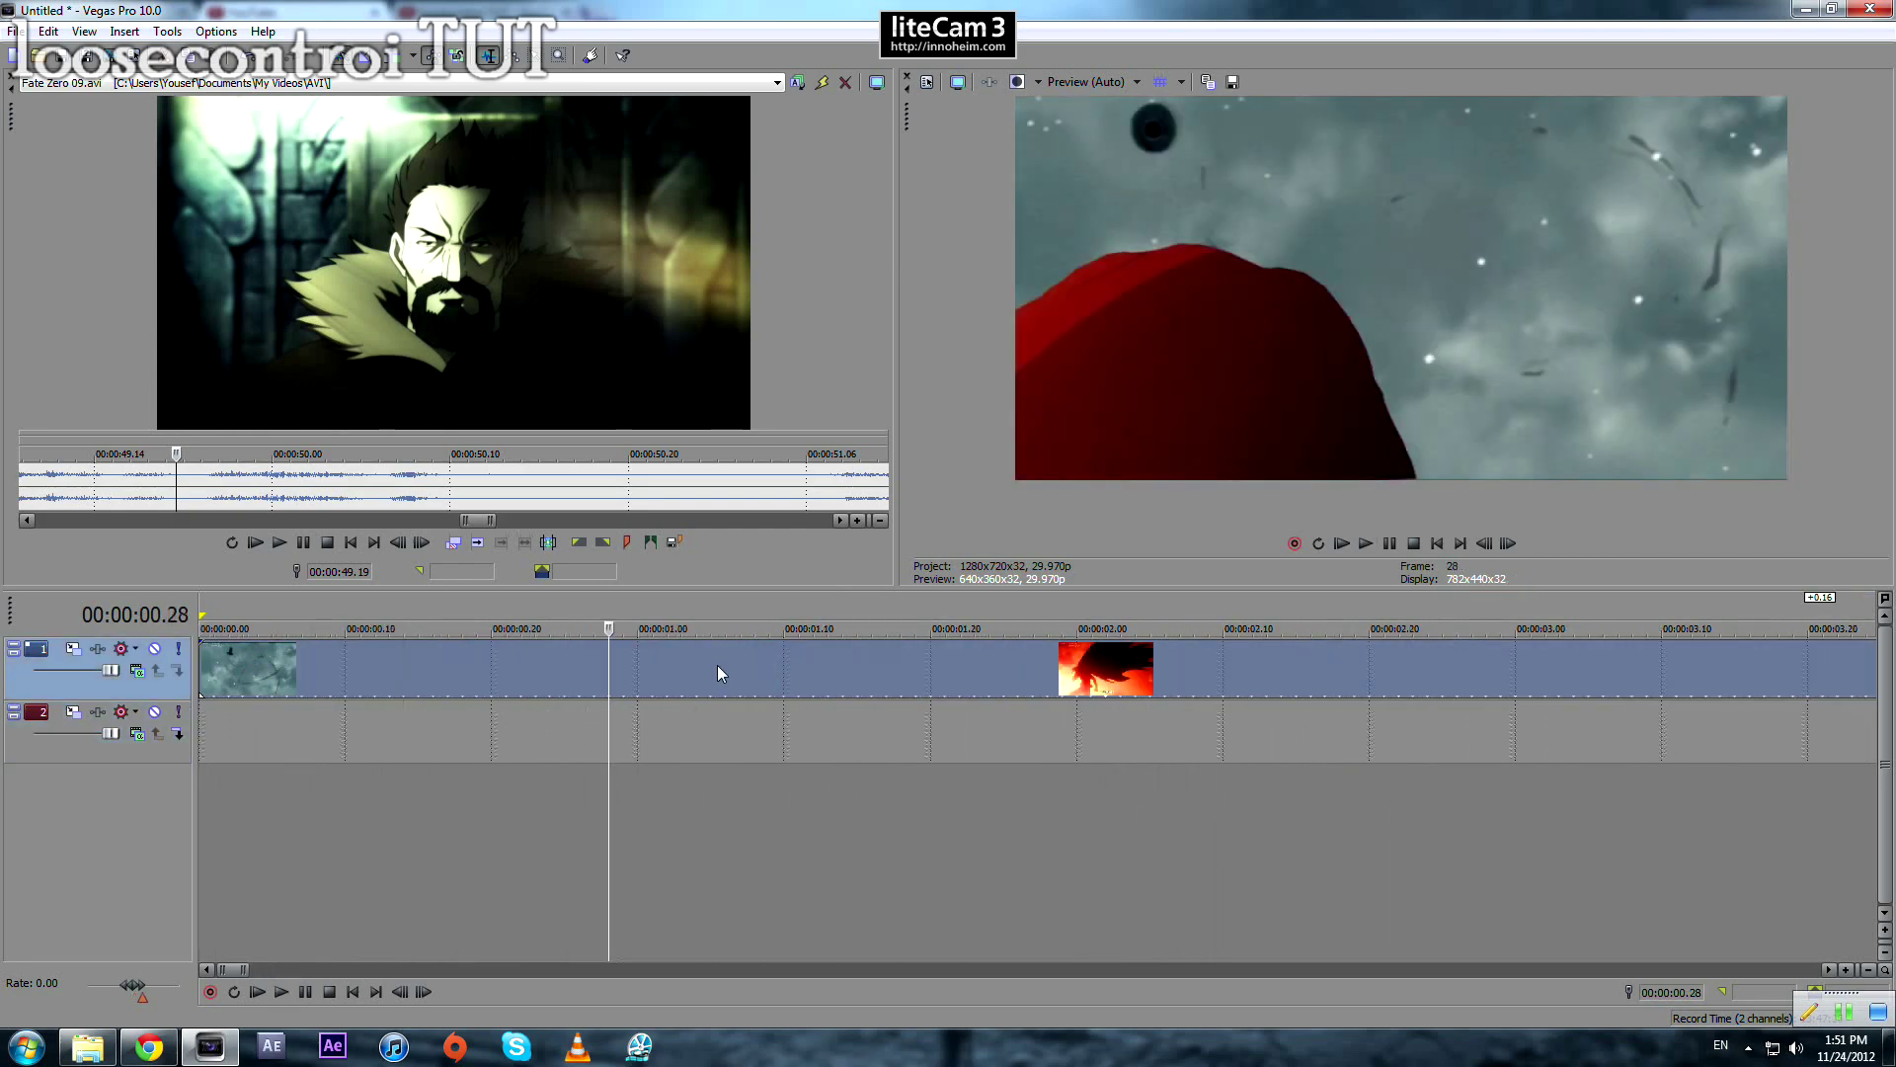
{"action": "key", "text": "Left"}
{"action": "key", "text": "Left"}
{"action": "key", "text": "Left"}
{"action": "key", "text": "Left"}
{"action": "key", "text": "Left"}
{"action": "key", "text": "Left"}
{"action": "key", "text": "Left"}
{"action": "key", "text": "Left"}
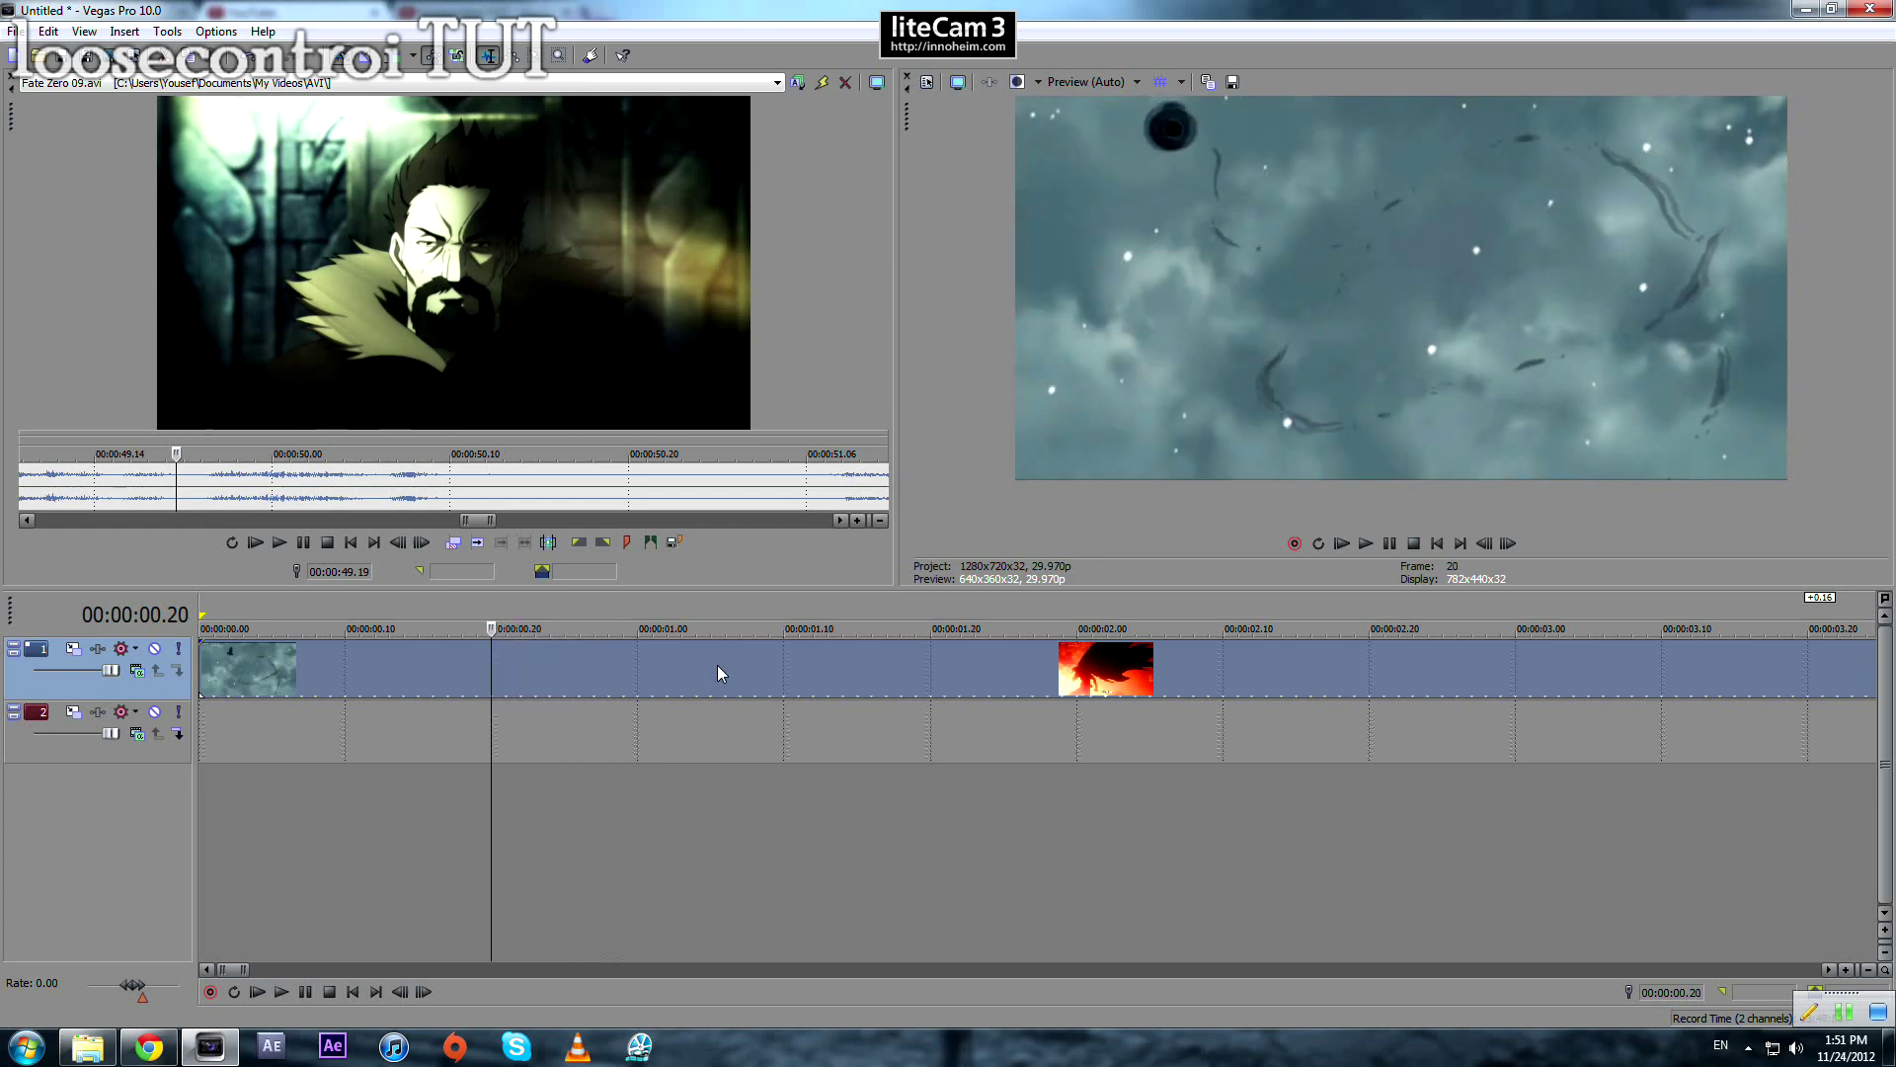
{"action": "key", "text": "Right"}
{"action": "key", "text": "Right"}
{"action": "key", "text": "Right"}
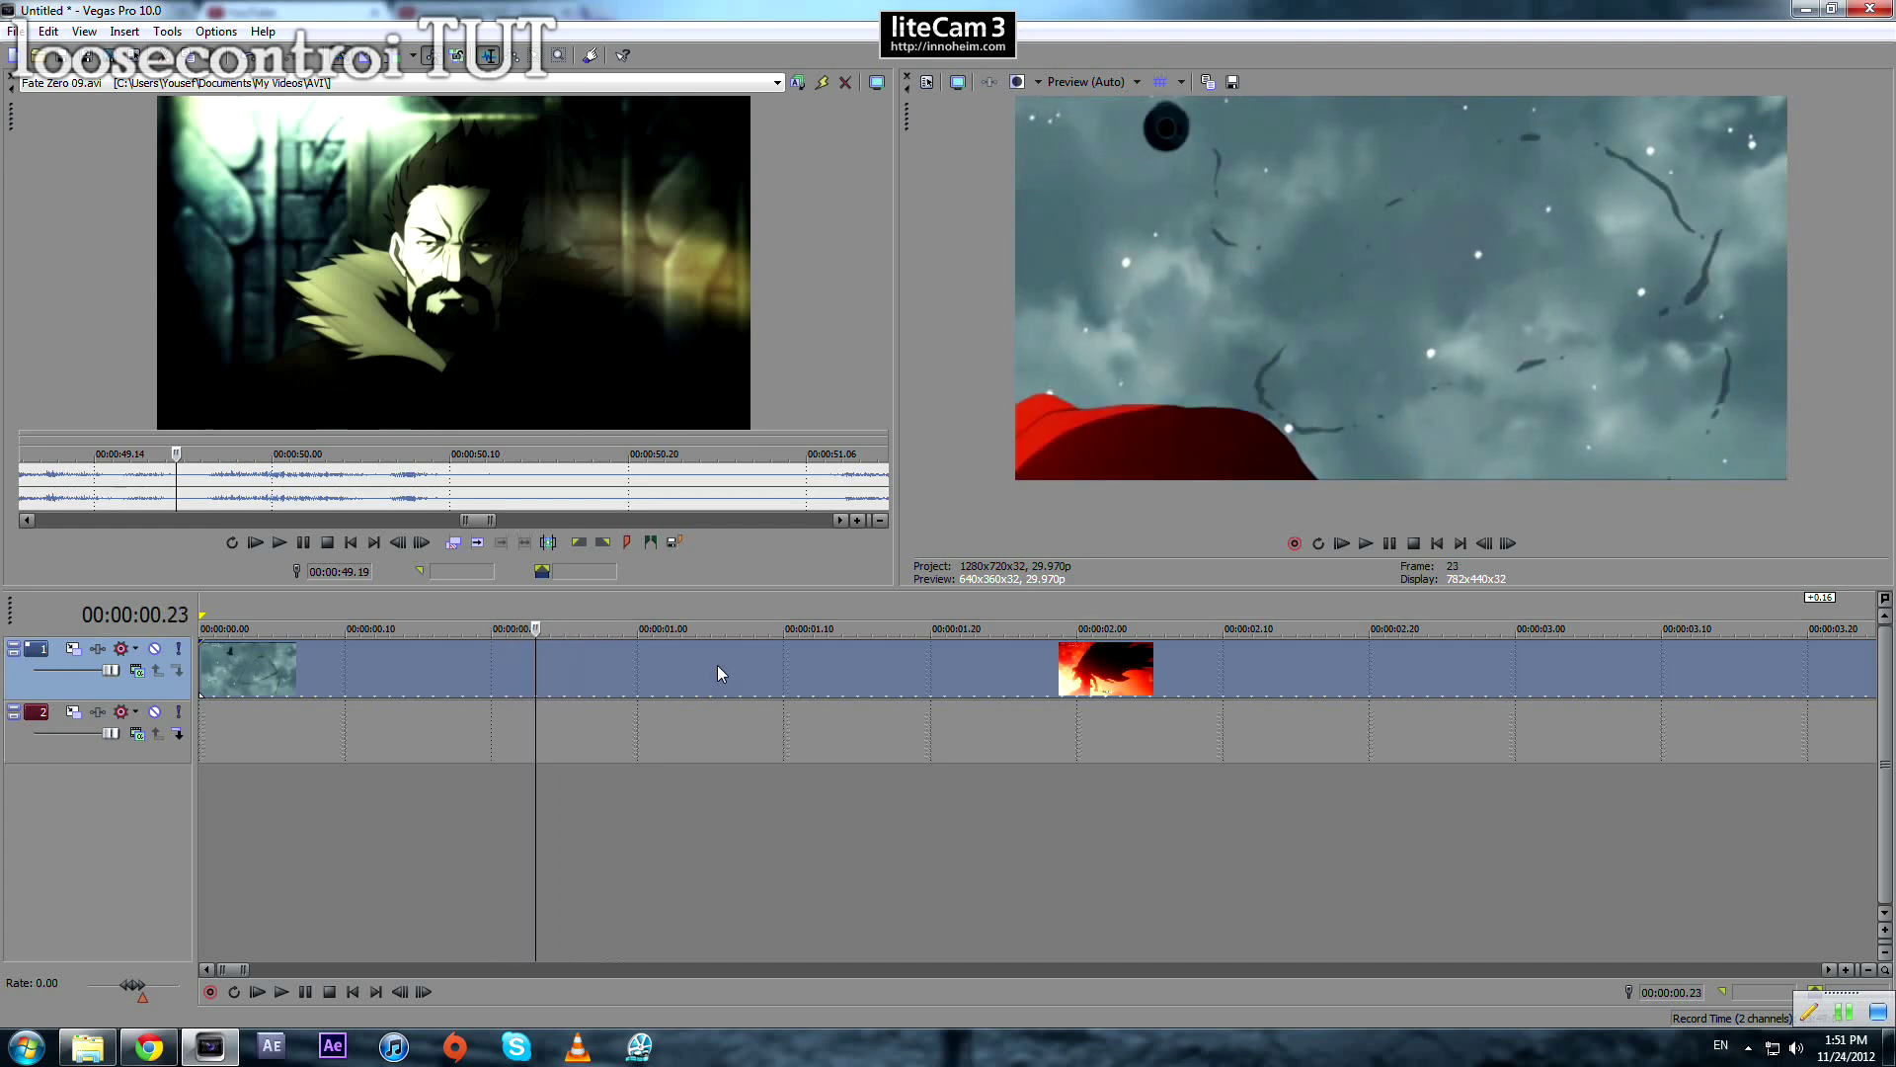
{"action": "key", "text": "Right"}
{"action": "key", "text": "Right"}
{"action": "key", "text": "Right"}
{"action": "key", "text": "Right"}
{"action": "key", "text": "Right"}
{"action": "key", "text": "Right"}
{"action": "key", "text": "Right"}
{"action": "key", "text": "Right"}
{"action": "key", "text": "Right"}
{"action": "key", "text": "Right"}
{"action": "key", "text": "Right"}
{"action": "key", "text": "Right"}
{"action": "key", "text": "Right"}
{"action": "key", "text": "Right"}
{"action": "key", "text": "Right"}
{"action": "key", "text": "Right"}
{"action": "scroll", "coordinate": [687, 679], "scroll_direction": "down", "scroll_amount": 1}
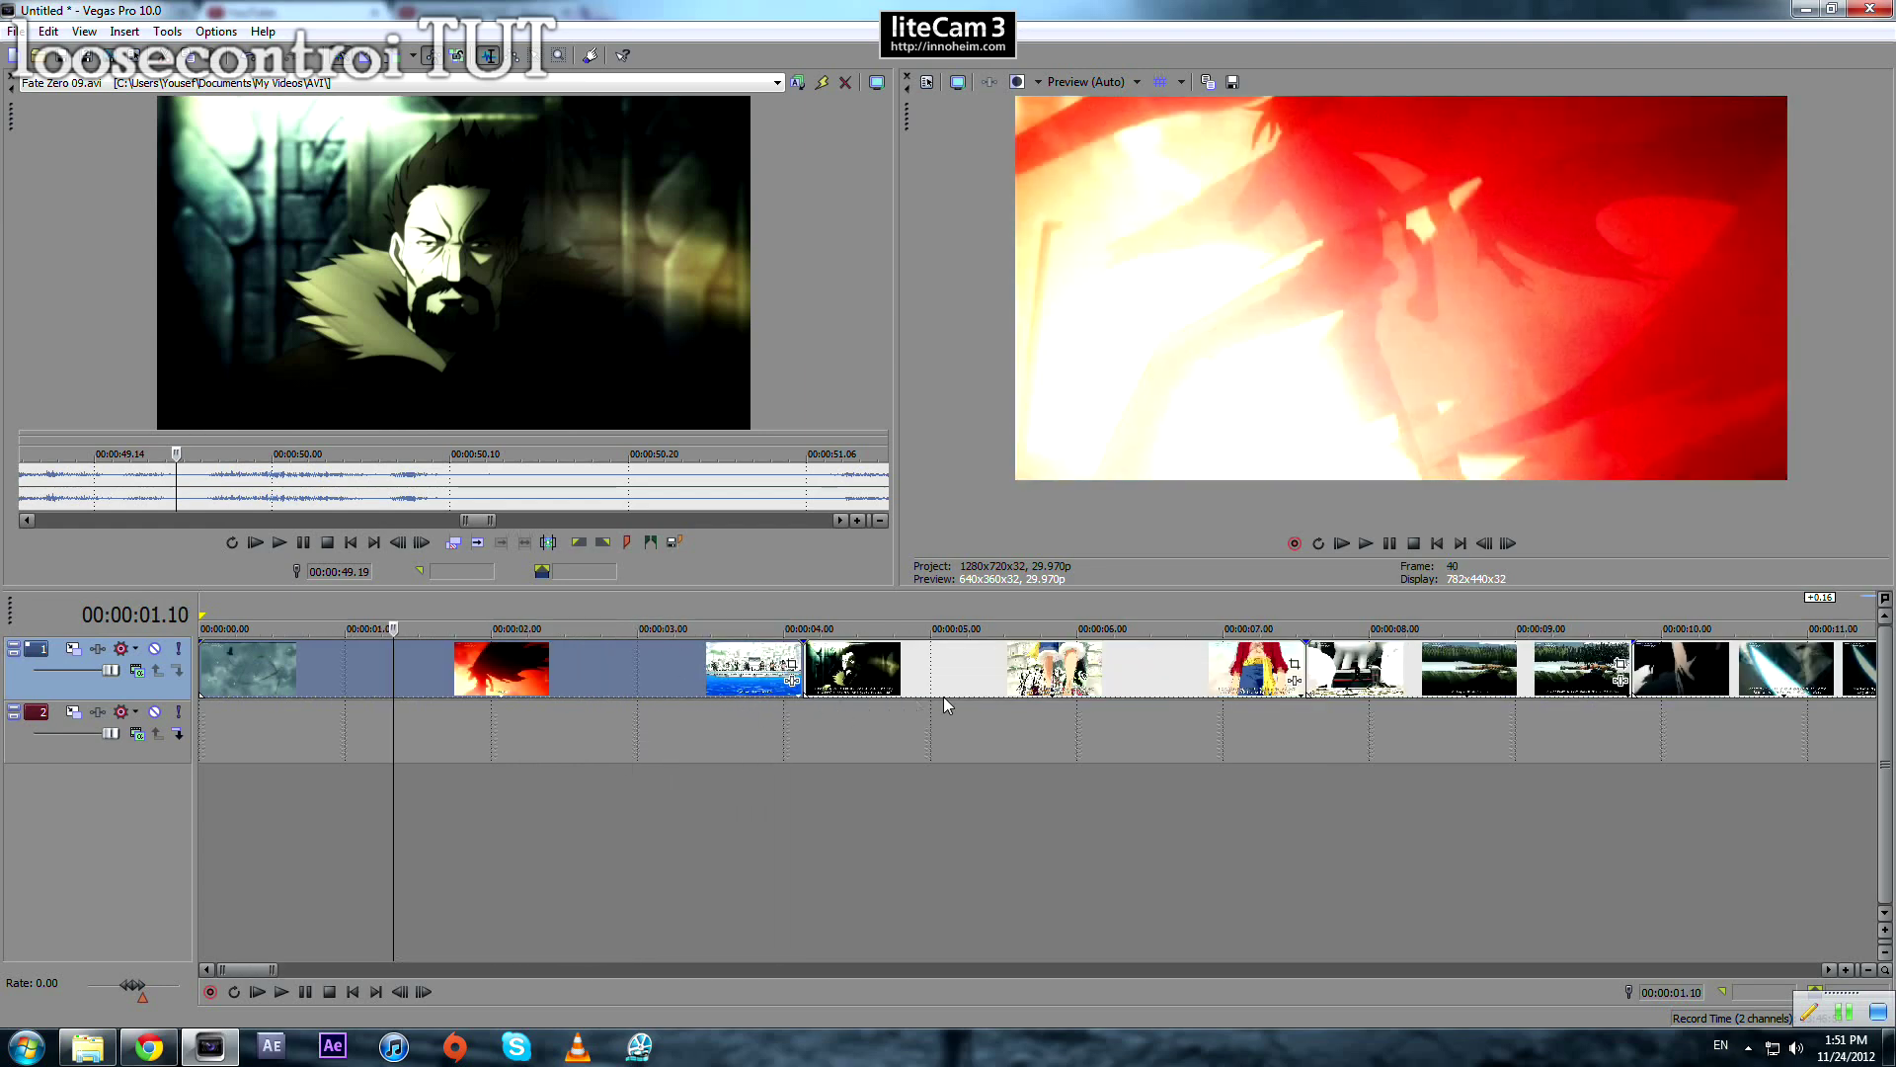
Step: Examine frame by frame how the walking leg enters the bearded man's shot and blends into the One Piece scene
{"action": "left_click", "coordinate": [1052, 703]}
{"action": "key", "text": "Left"}
{"action": "key", "text": "Left"}
{"action": "key", "text": "Left"}
{"action": "key", "text": "Left"}
{"action": "key", "text": "Left"}
{"action": "key", "text": "Left"}
{"action": "key", "text": "Left"}
{"action": "key", "text": "Left"}
{"action": "key", "text": "Left"}
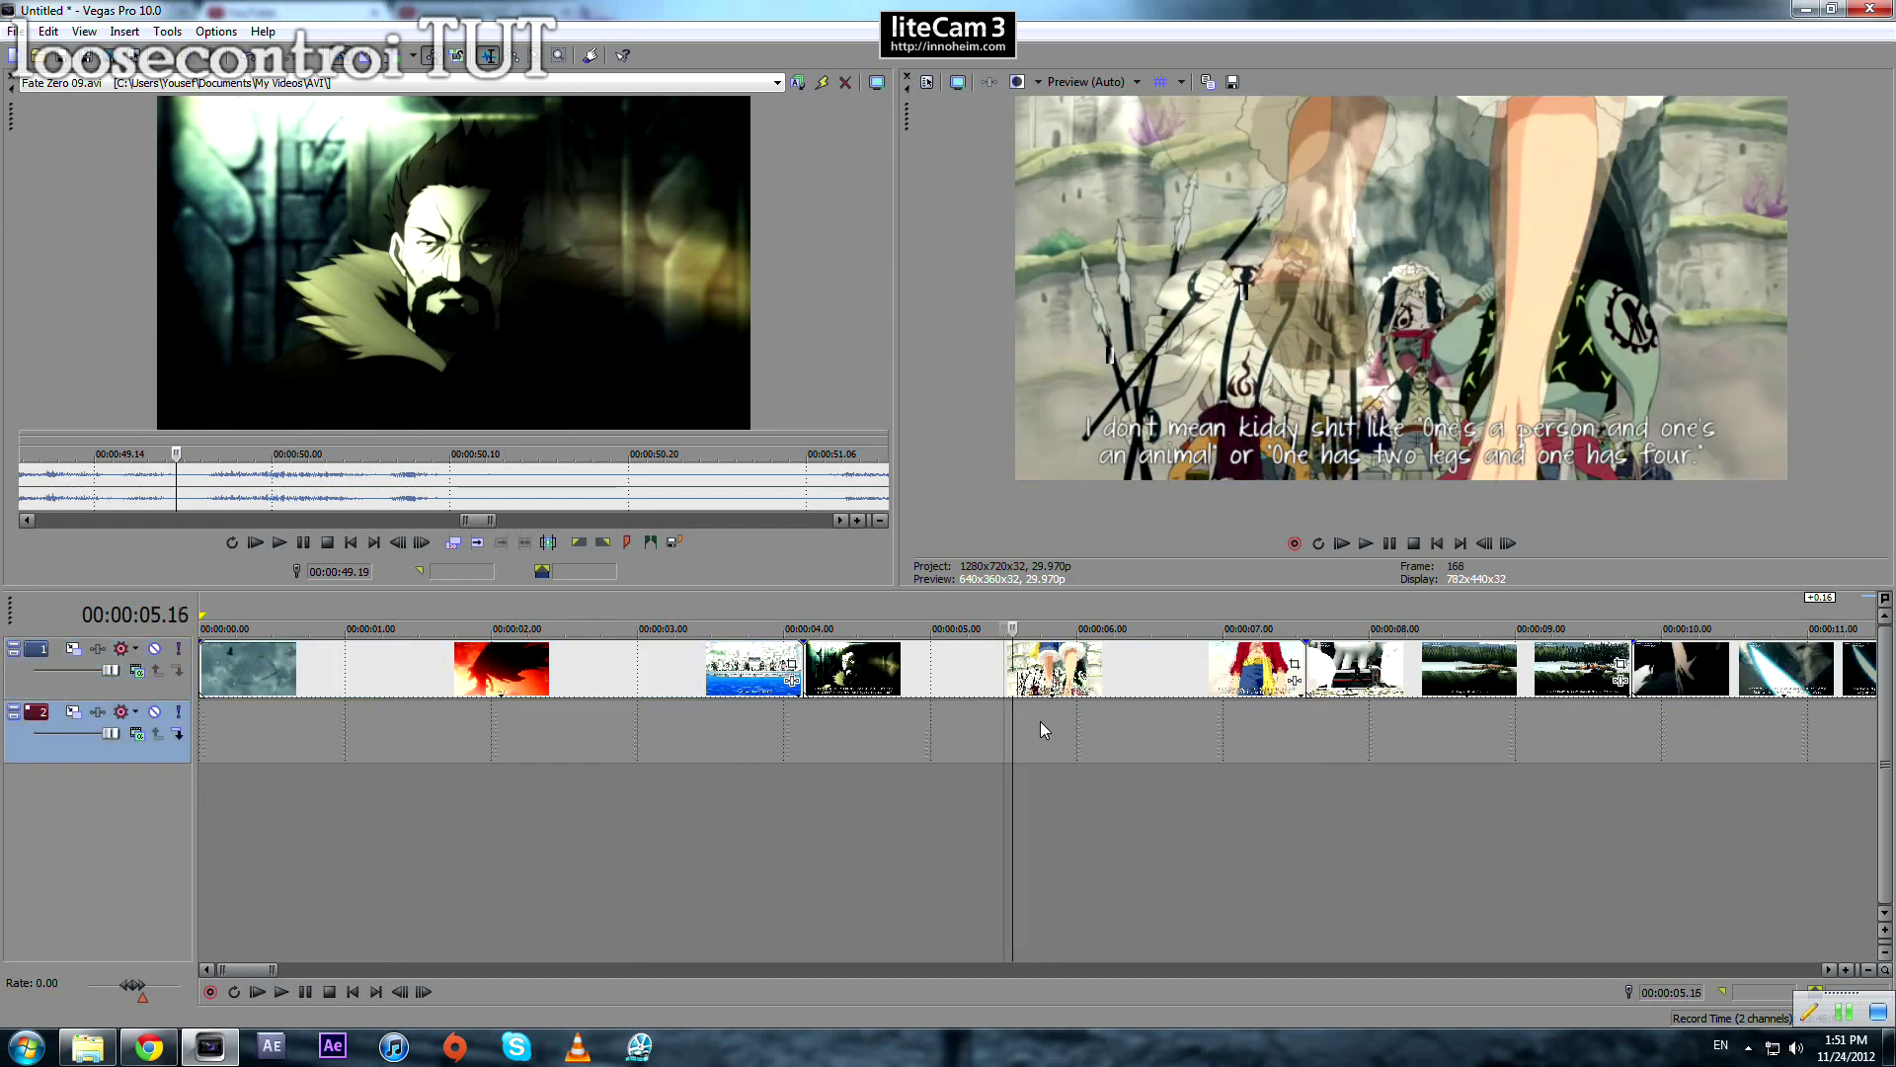
{"action": "key", "text": "Left"}
{"action": "key", "text": "Left"}
{"action": "key", "text": "Left"}
{"action": "key", "text": "Left"}
{"action": "key", "text": "Left"}
{"action": "key", "text": "Left"}
{"action": "key", "text": "Left"}
{"action": "key", "text": "Left"}
{"action": "key", "text": "Left"}
{"action": "key", "text": "Left"}
{"action": "key", "text": "Left"}
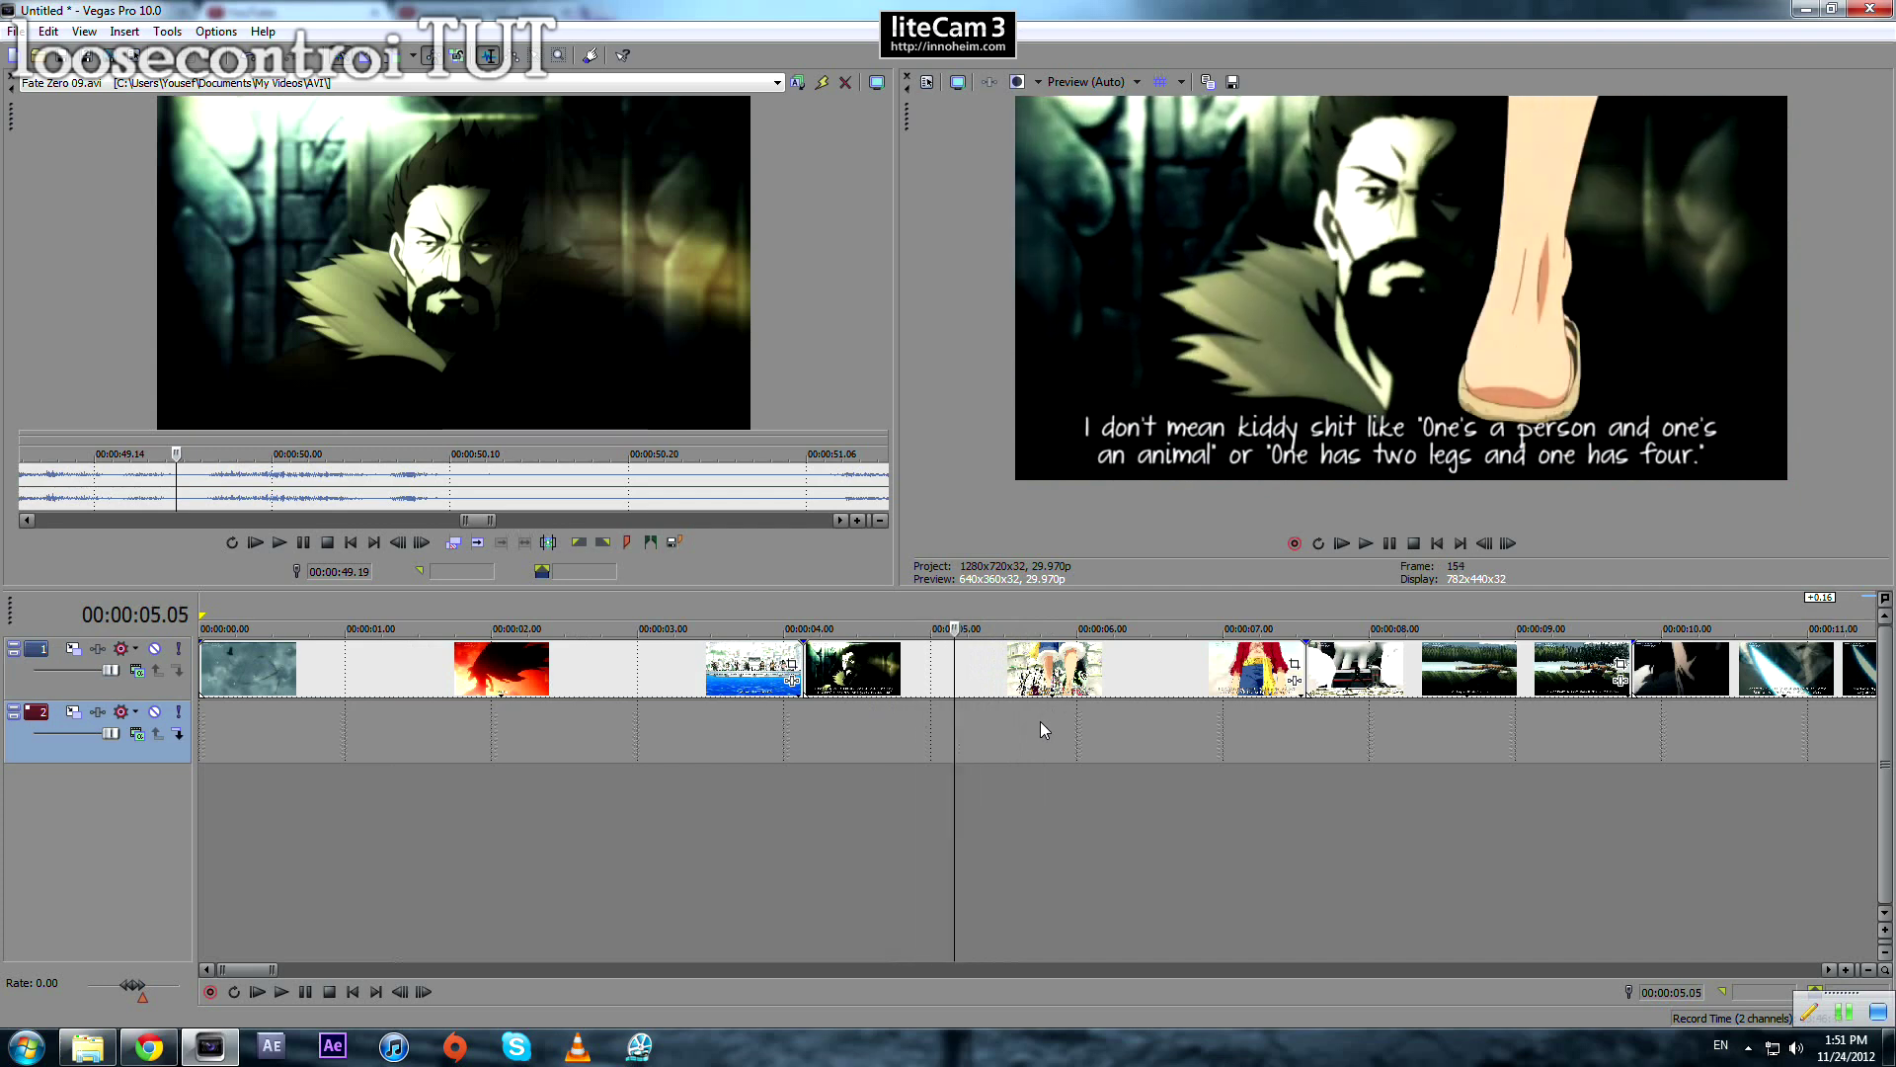
{"action": "key", "text": "Right"}
{"action": "key", "text": "Right"}
{"action": "key", "text": "Right"}
{"action": "key", "text": "Right"}
{"action": "key", "text": "Right"}
{"action": "key", "text": "Right"}
{"action": "key", "text": "Right"}
{"action": "key", "text": "Right"}
{"action": "key", "text": "Right"}
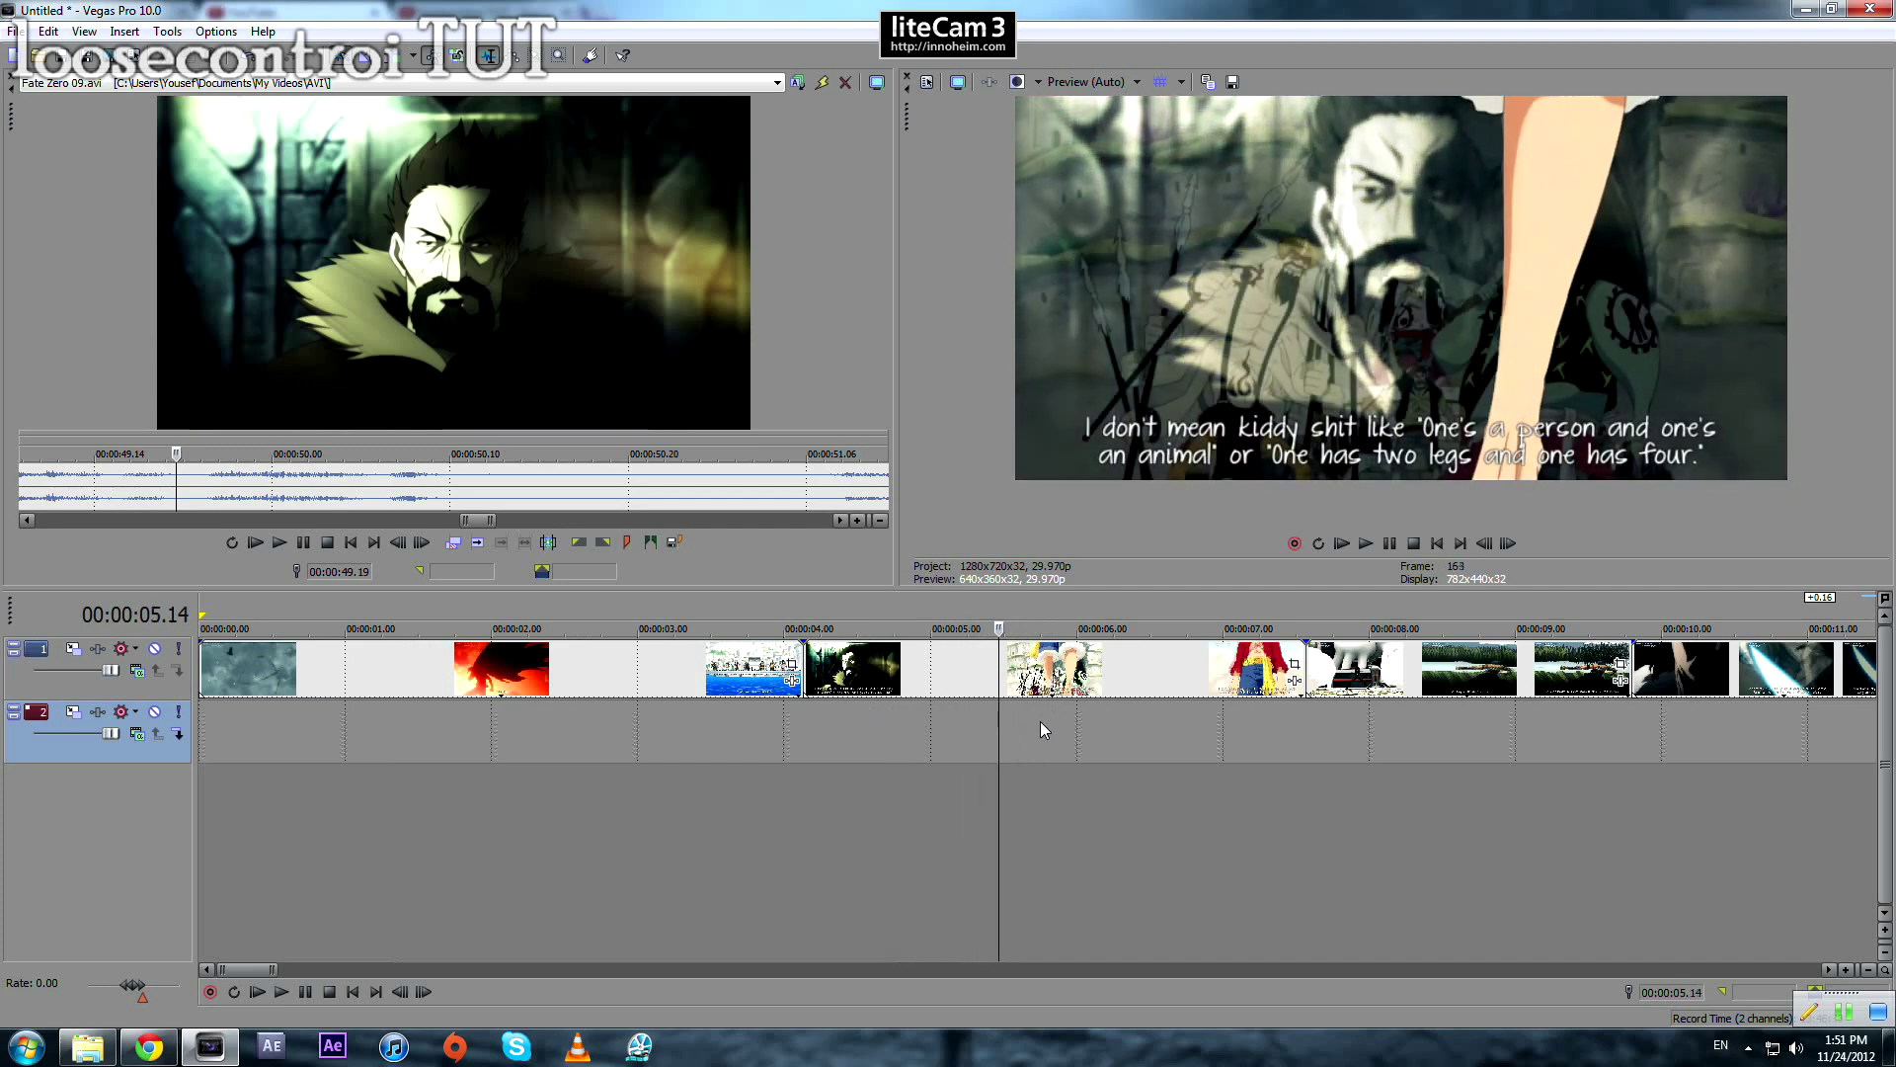
{"action": "key", "text": "Right"}
{"action": "key", "text": "Right"}
{"action": "key", "text": "Right"}
{"action": "key", "text": "Right"}
{"action": "key", "text": "Right"}
{"action": "key", "text": "Right"}
{"action": "key", "text": "Right"}
{"action": "key", "text": "Right"}
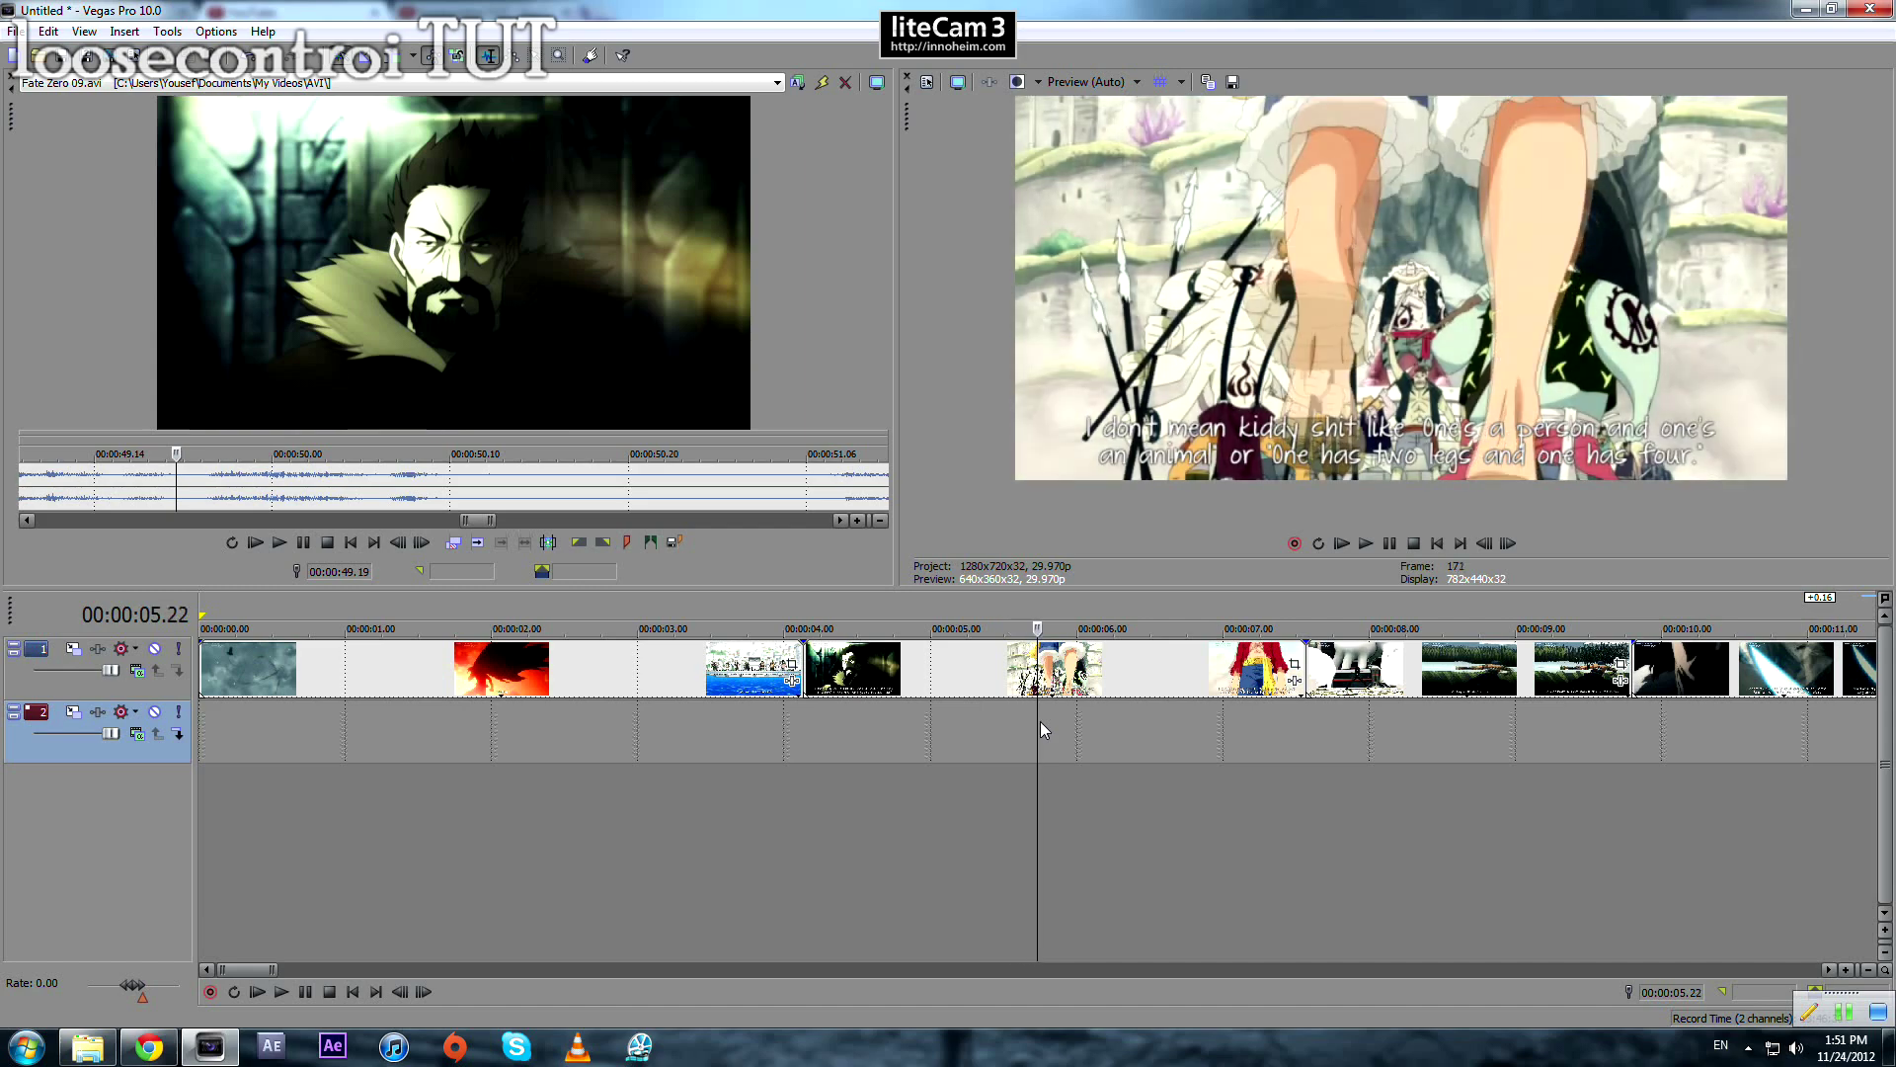
{"action": "key", "text": "Right"}
{"action": "key", "text": "Right"}
{"action": "key", "text": "End"}
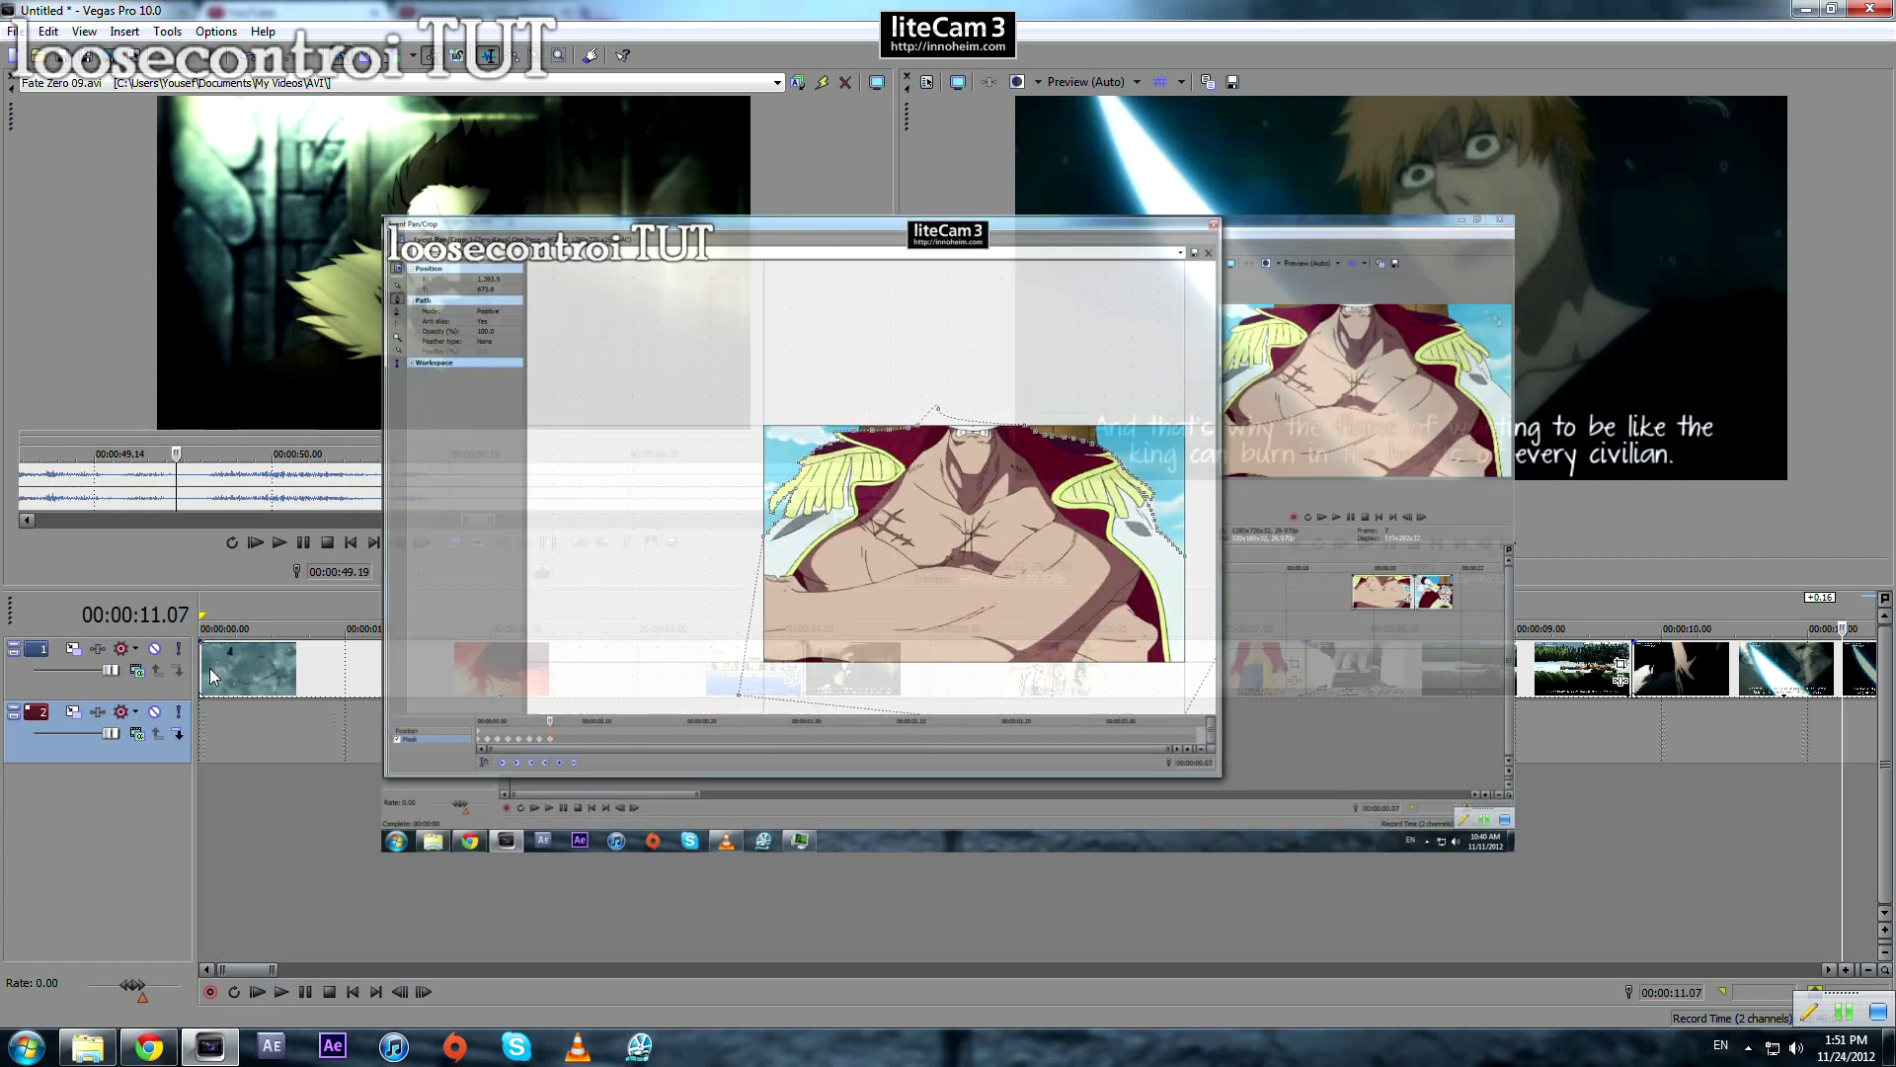
Step: Delete all the example clips from the timeline
{"action": "scroll", "coordinate": [255, 672], "scroll_direction": "down", "scroll_amount": 3}
{"action": "left_click", "coordinate": [255, 671]}
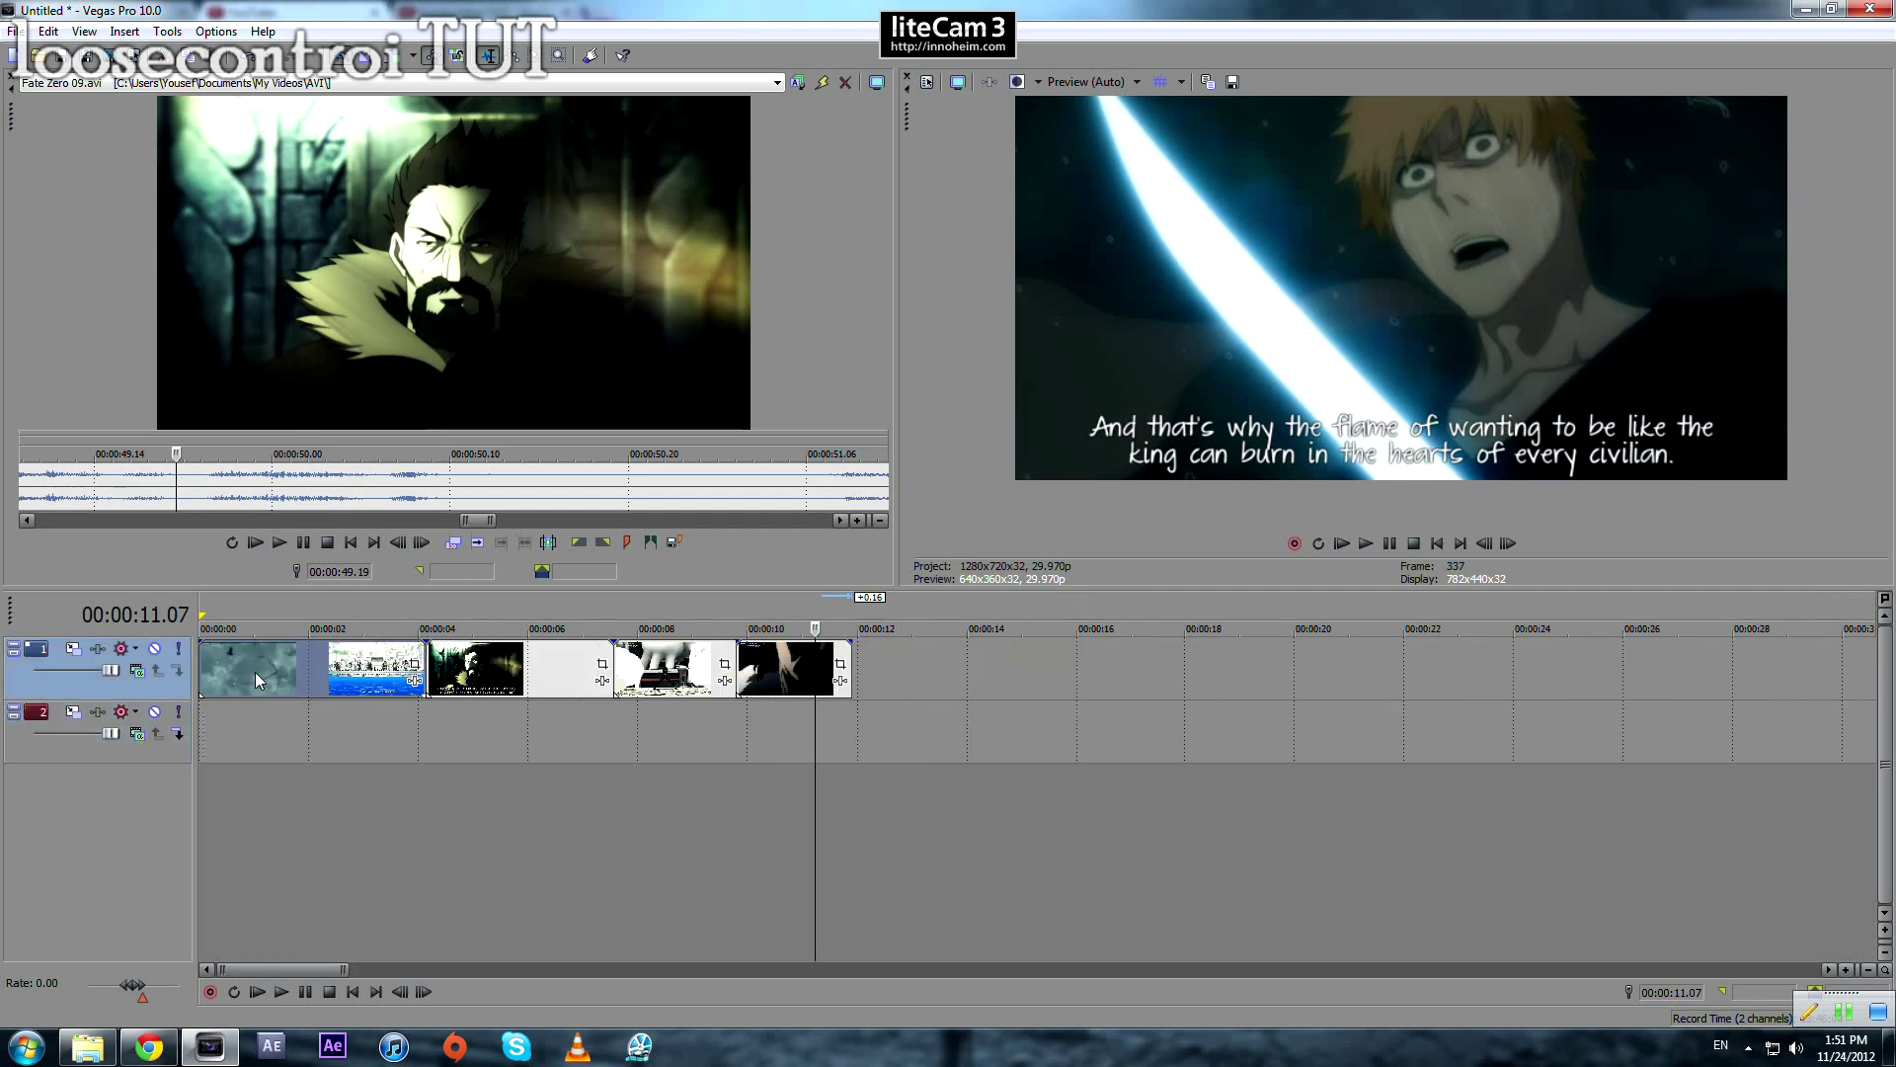
{"action": "left_click", "coordinate": [201, 678]}
{"action": "key", "text": "ctrl+a"}
{"action": "key", "text": "Delete"}
Step: Load the Fate Zero 09 video from the Object Into scene folder into the Trimmer
{"action": "left_click", "coordinate": [88, 1045]}
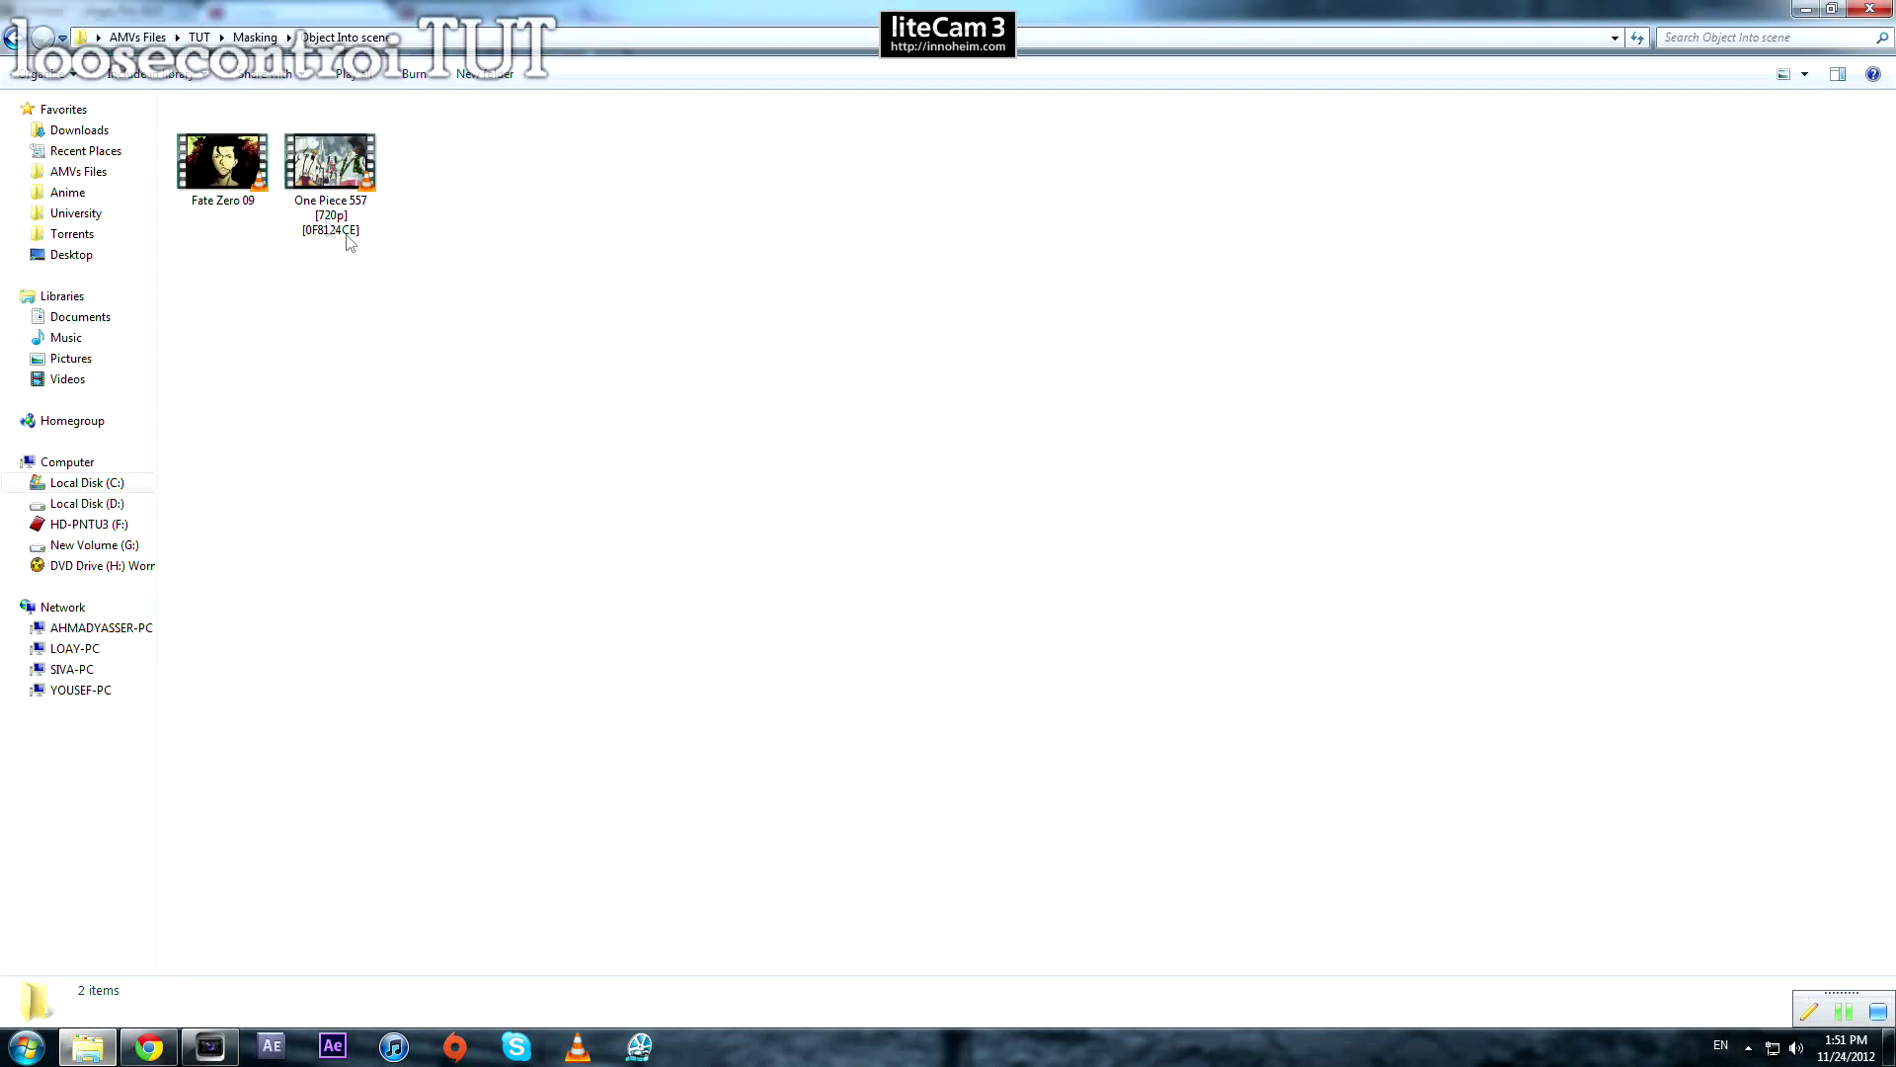
{"action": "left_click", "coordinate": [223, 198]}
{"action": "left_click_drag", "start_coordinate": [225, 202], "coordinate": [425, 484]}
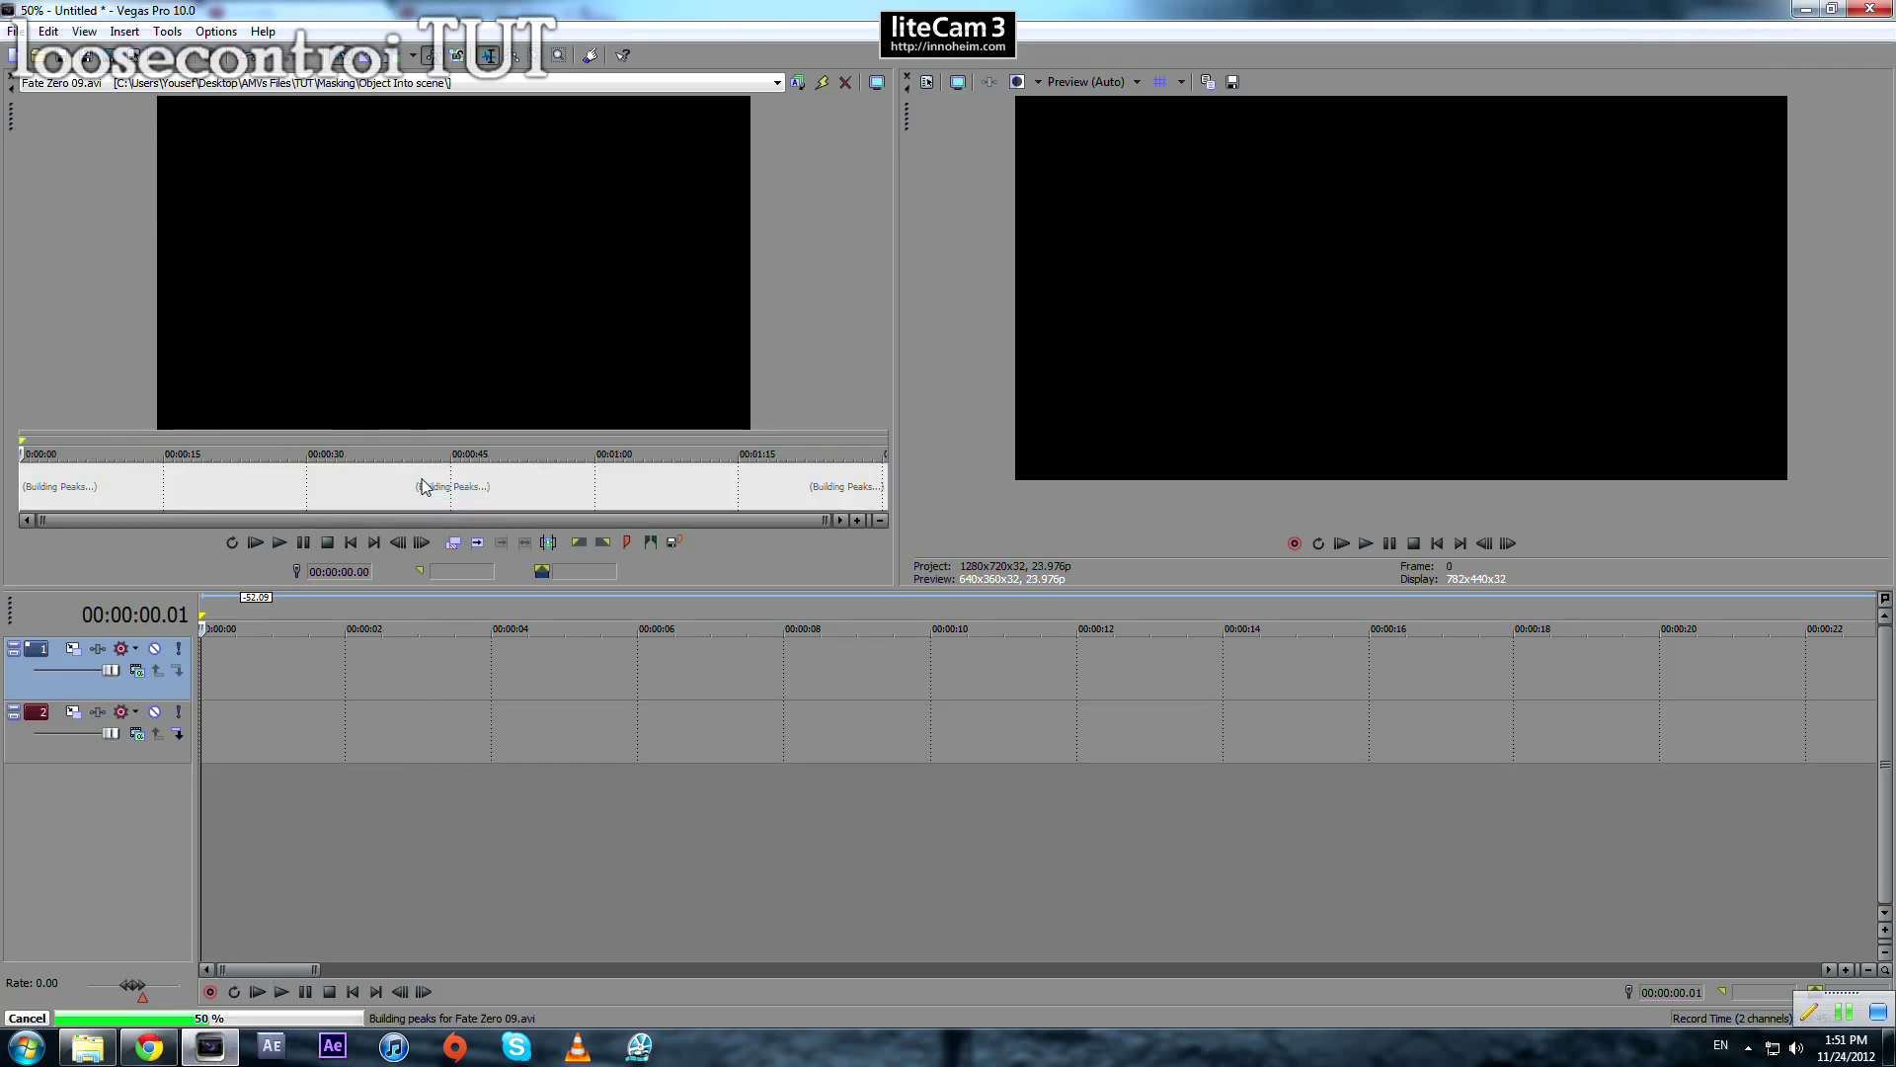
Step: Mark the bearded man's shot in the Trimmer from 00:00:51.04 to 00:00:52.18
{"action": "left_click", "coordinate": [473, 484]}
{"action": "left_click", "coordinate": [512, 488]}
{"action": "scroll", "coordinate": [513, 487], "scroll_direction": "up", "scroll_amount": 9}
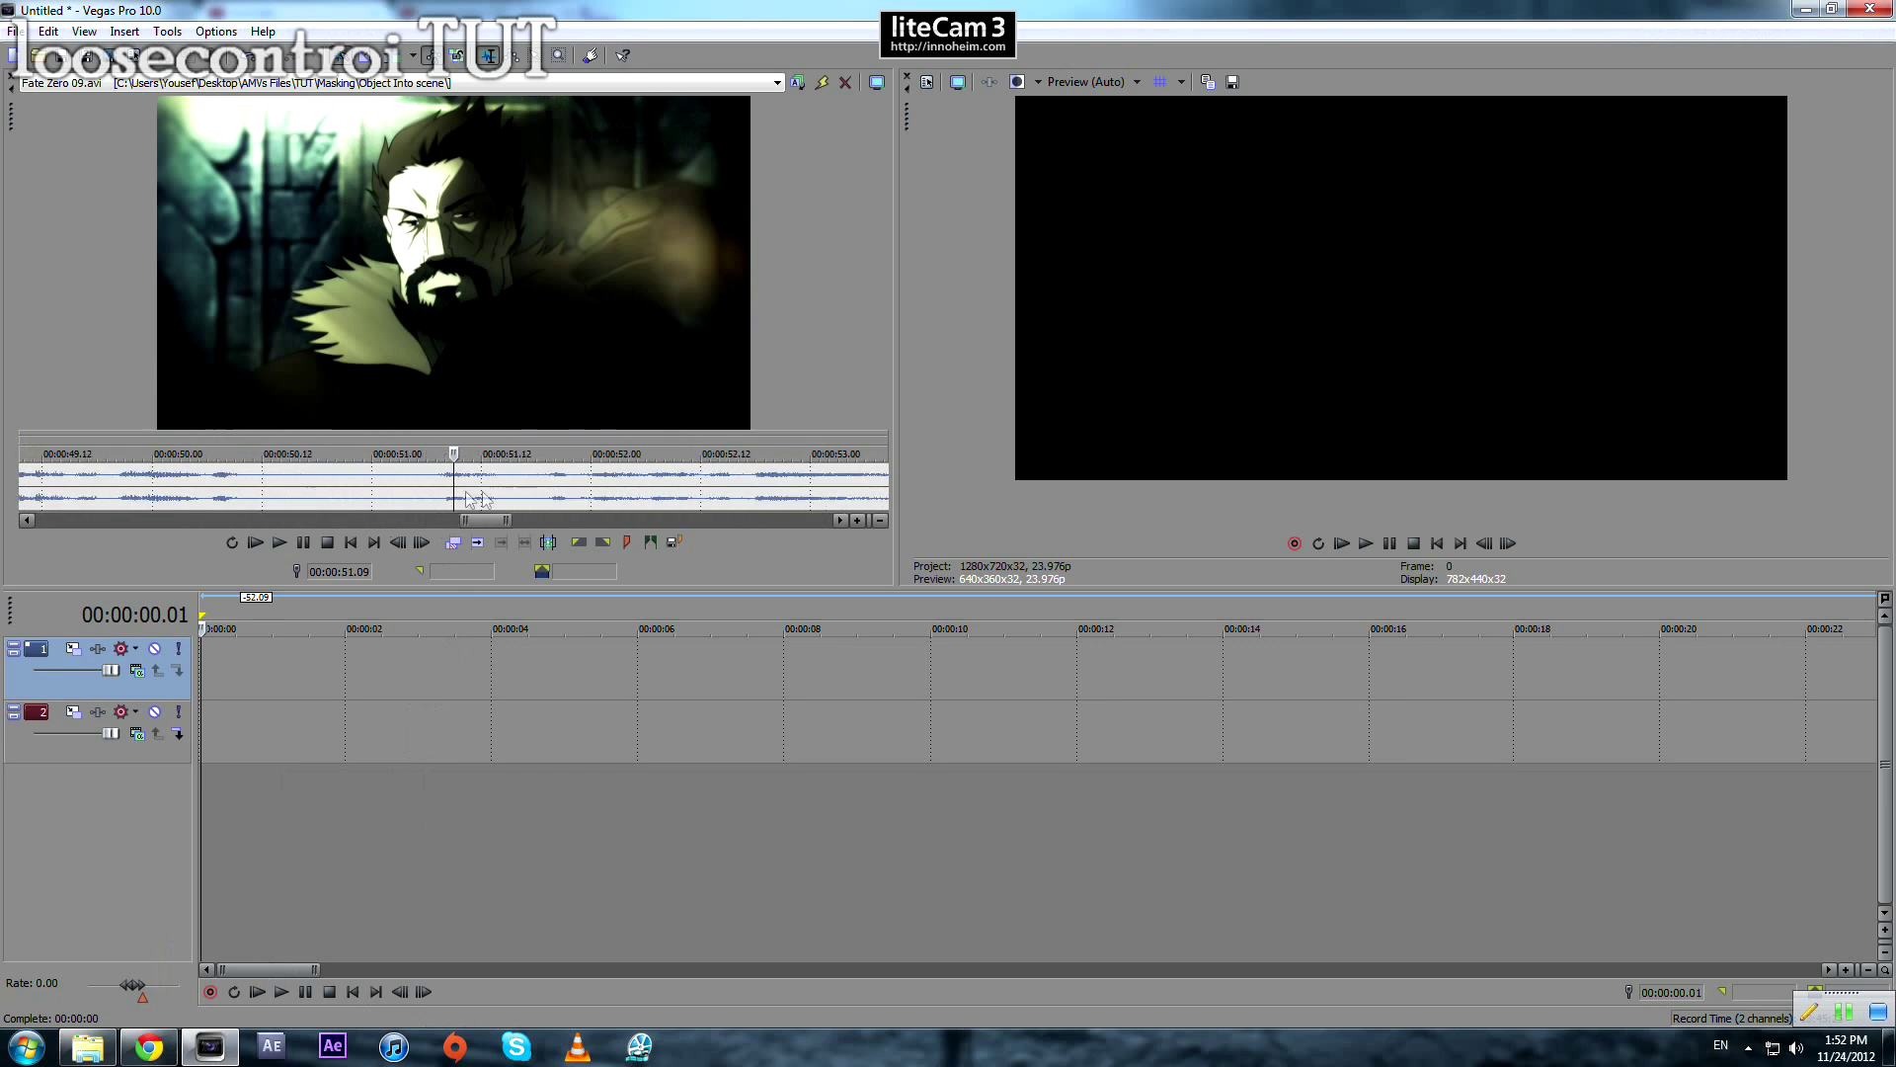
{"action": "scroll", "coordinate": [432, 501], "scroll_direction": "down", "scroll_amount": 2}
{"action": "left_click_drag", "start_coordinate": [447, 495], "coordinate": [654, 495]}
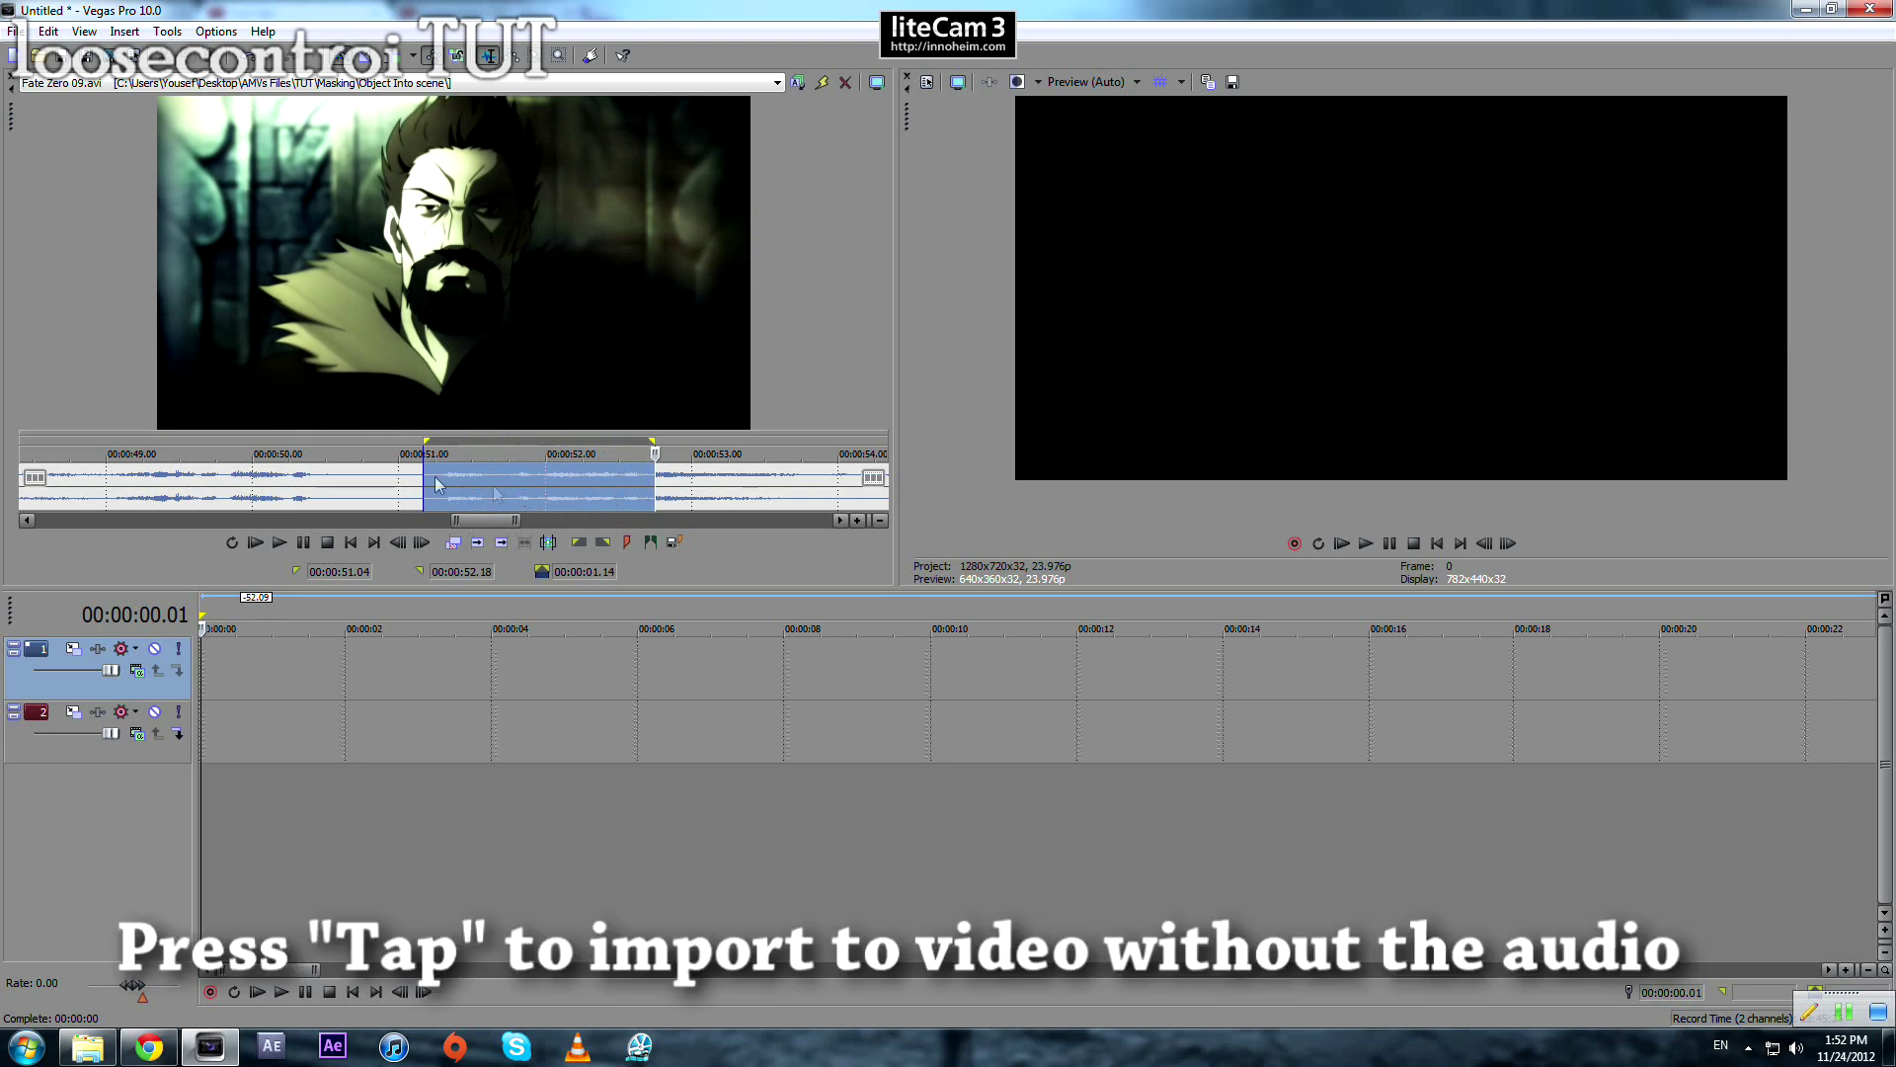
Step: Place the marked Fate Zero range as video only at the start of the timeline and move it to track 2
{"action": "left_click_drag", "start_coordinate": [506, 583], "coordinate": [202, 677]}
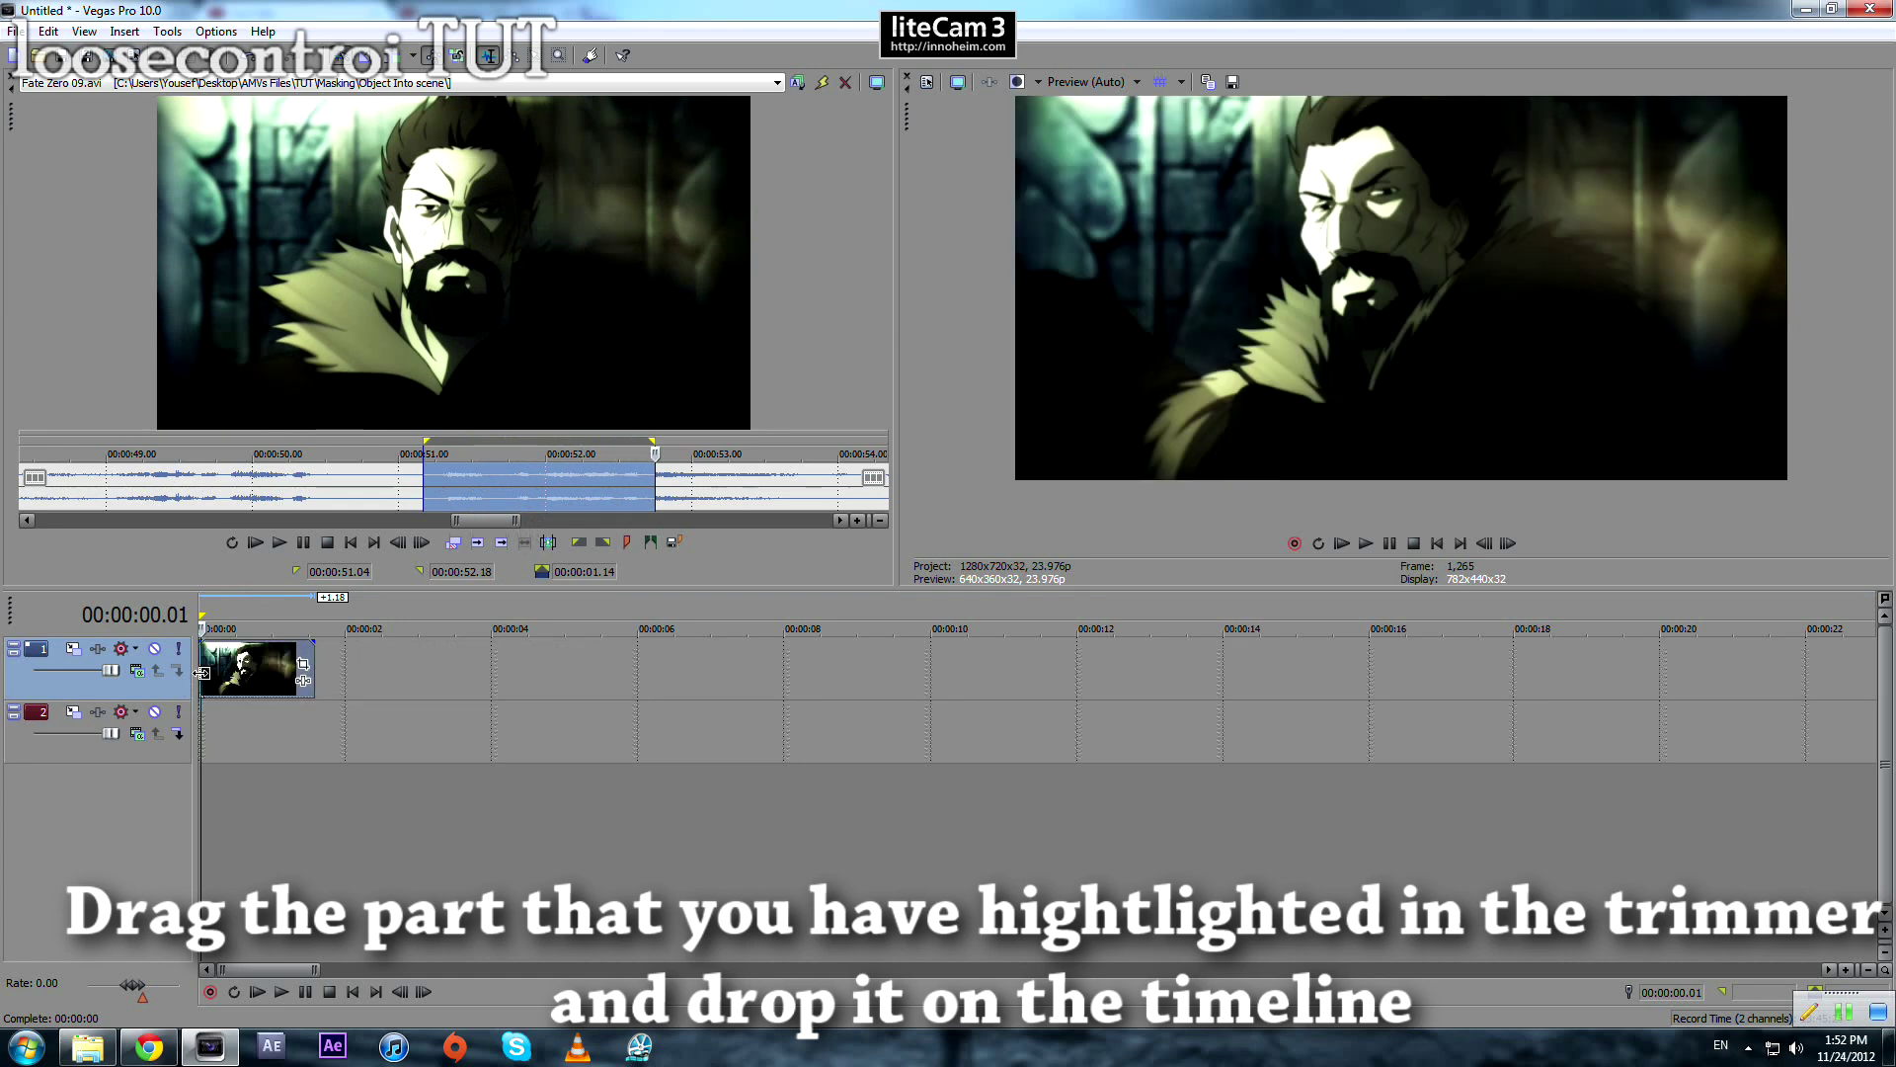
{"action": "scroll", "coordinate": [267, 658], "scroll_direction": "up", "scroll_amount": 6}
{"action": "scroll", "coordinate": [330, 656], "scroll_direction": "down", "scroll_amount": 2}
{"action": "scroll", "coordinate": [334, 654], "scroll_direction": "down", "scroll_amount": 4}
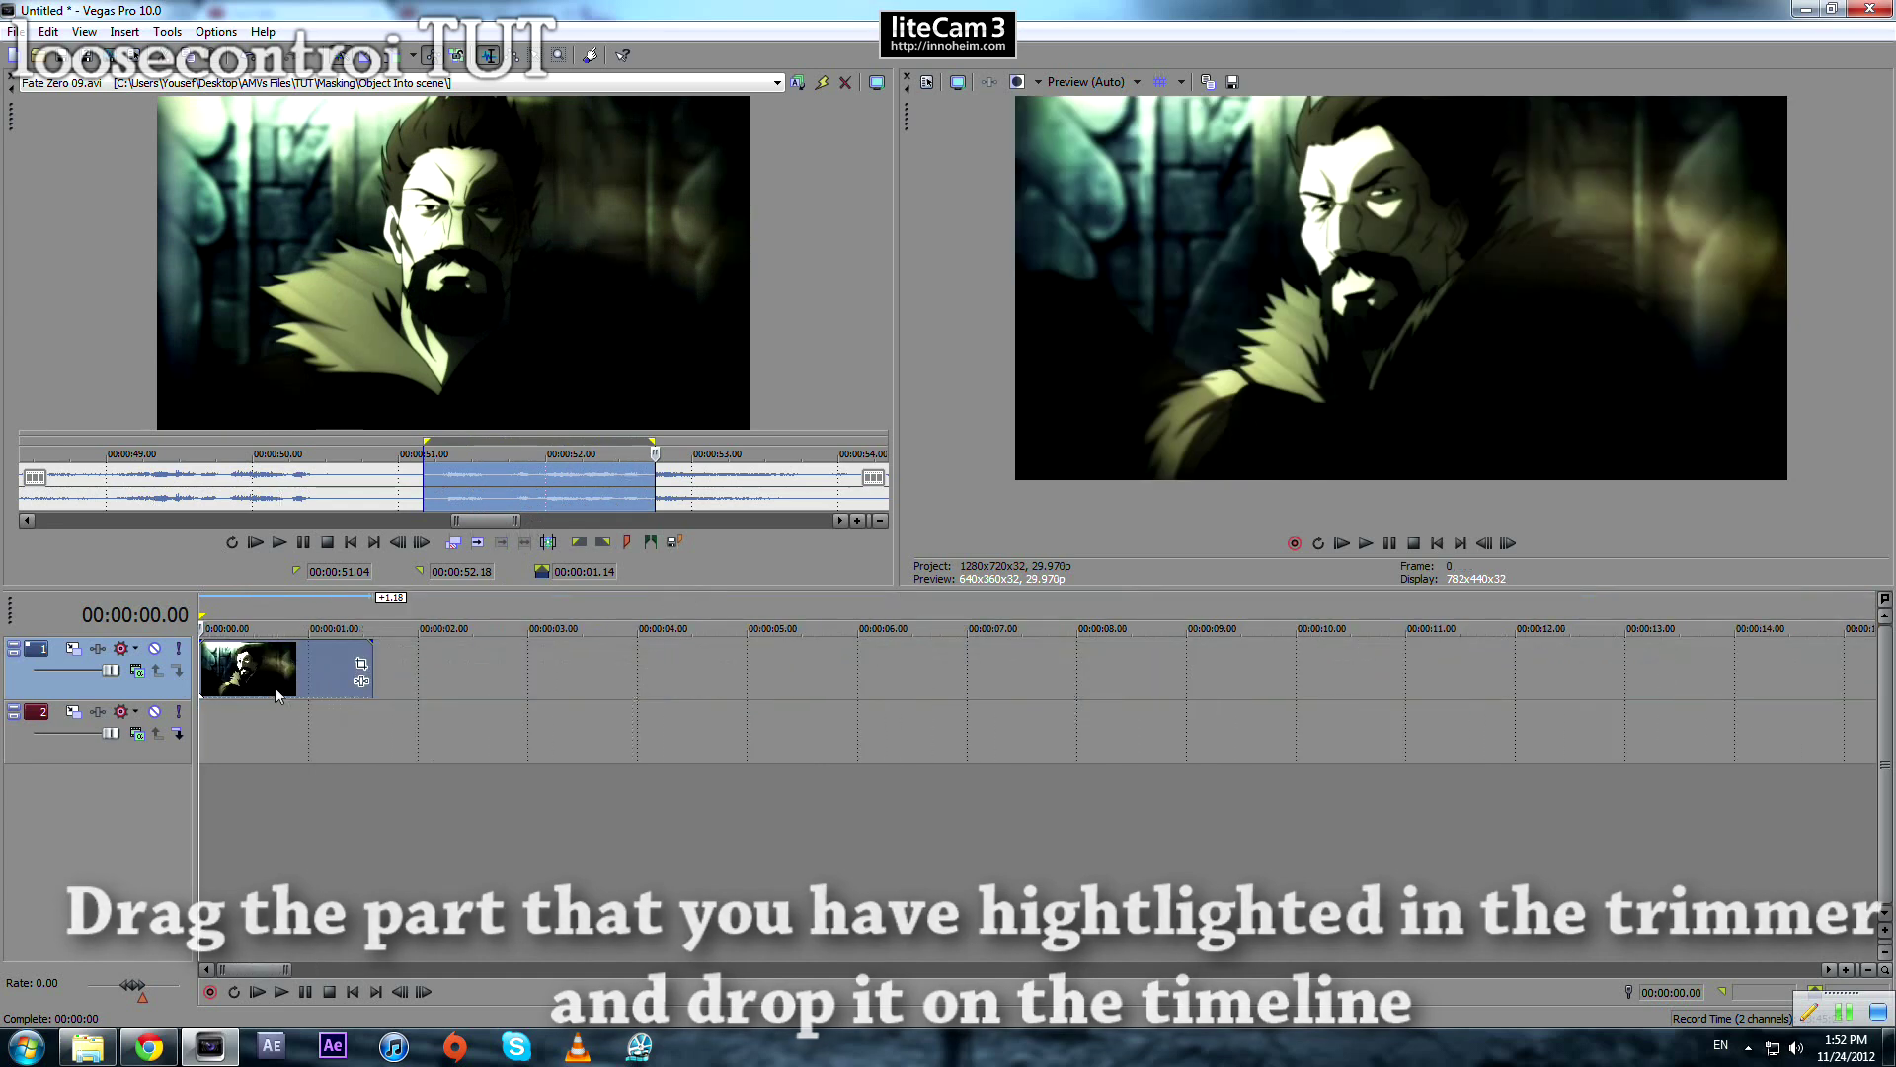
{"action": "left_click_drag", "start_coordinate": [274, 723], "coordinate": [272, 726]}
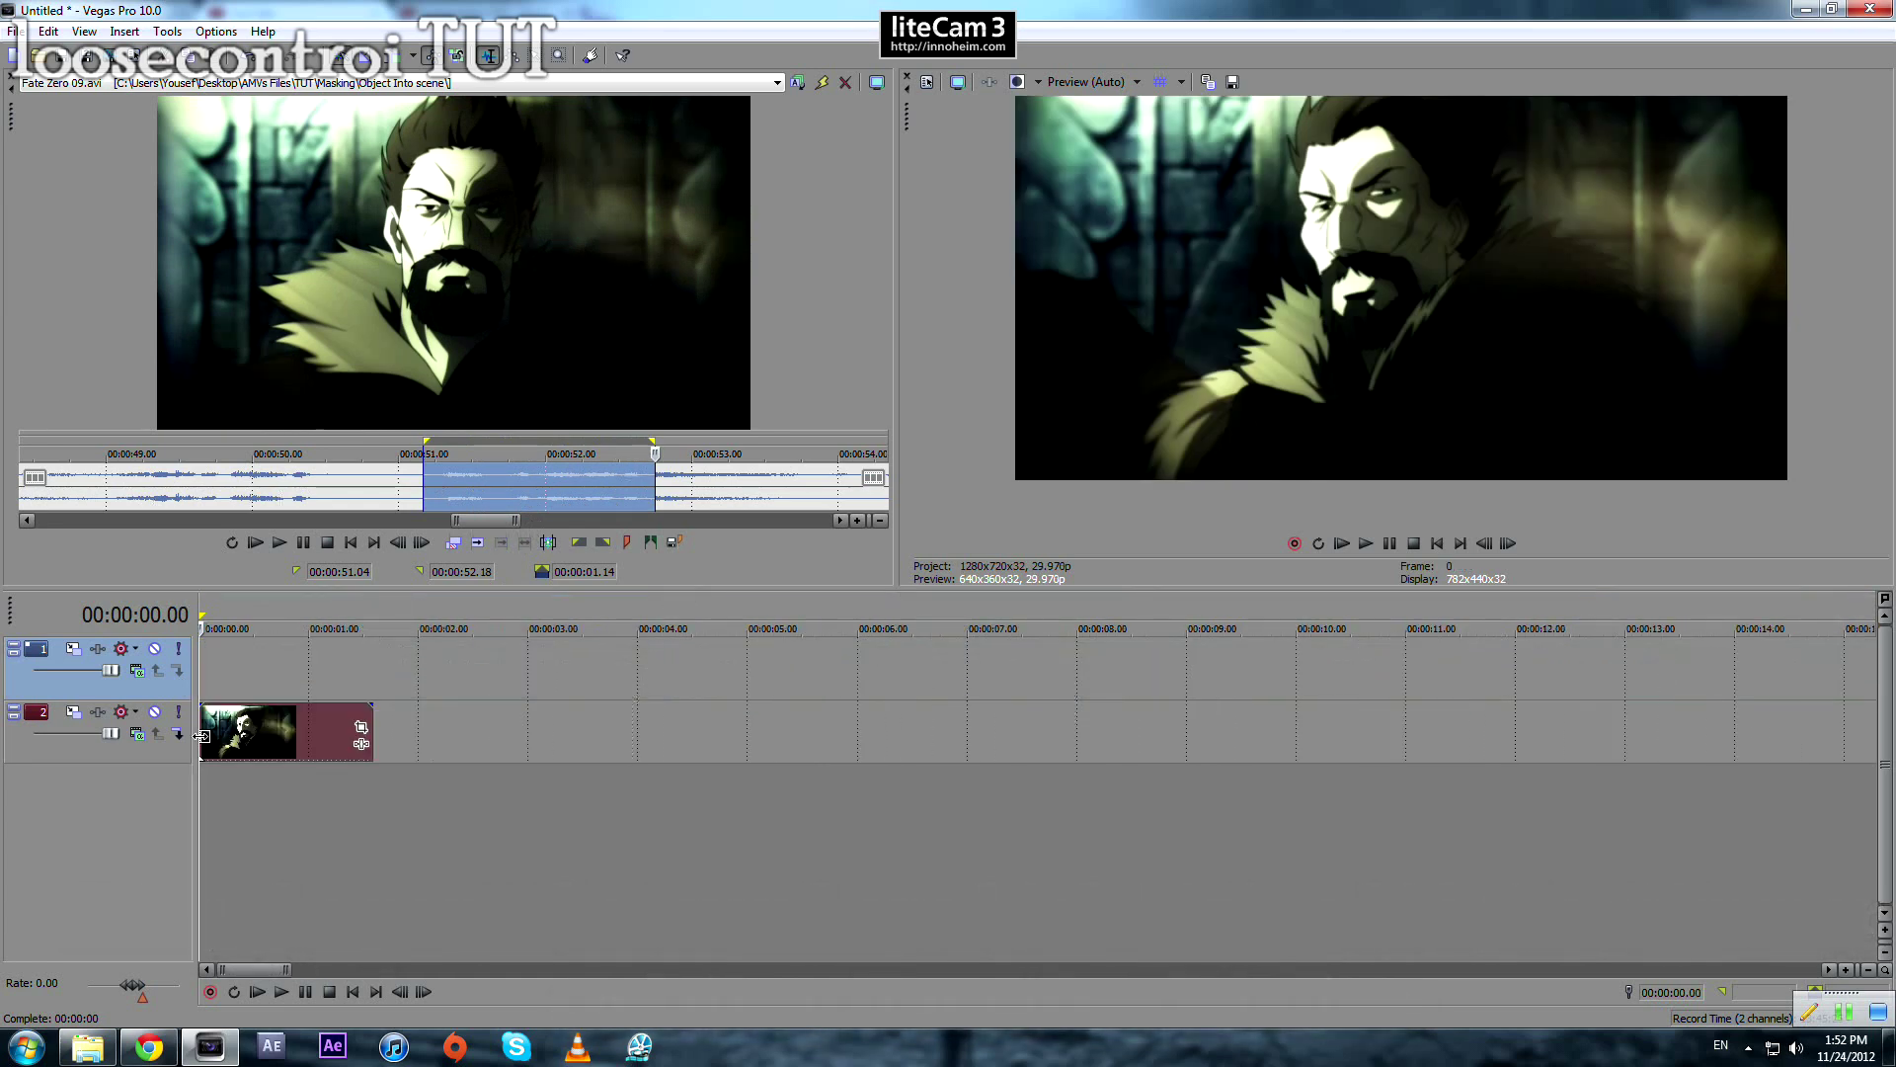
{"action": "left_click", "coordinate": [205, 735]}
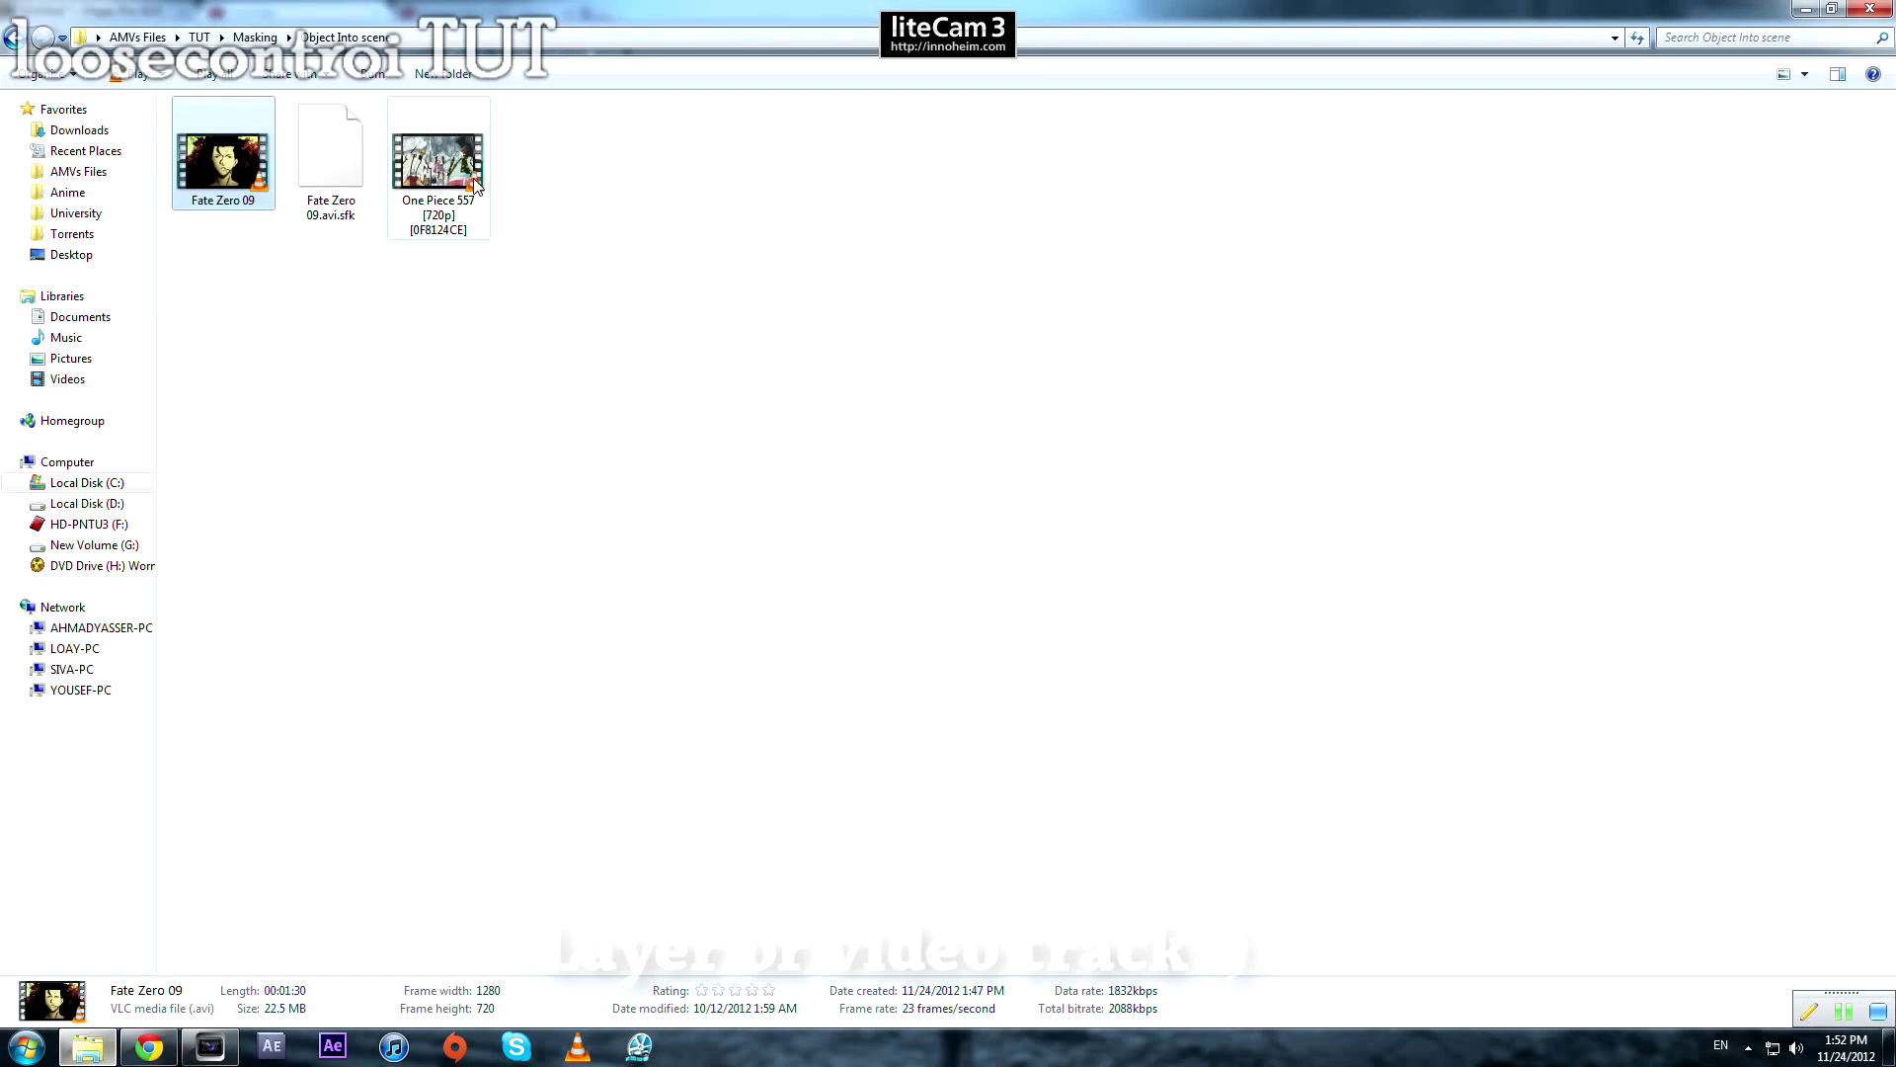
Step: Load the One Piece 557 video from the Object Into scene folder into the Trimmer
{"action": "left_click", "coordinate": [466, 156]}
{"action": "left_click_drag", "start_coordinate": [466, 156], "coordinate": [551, 568]}
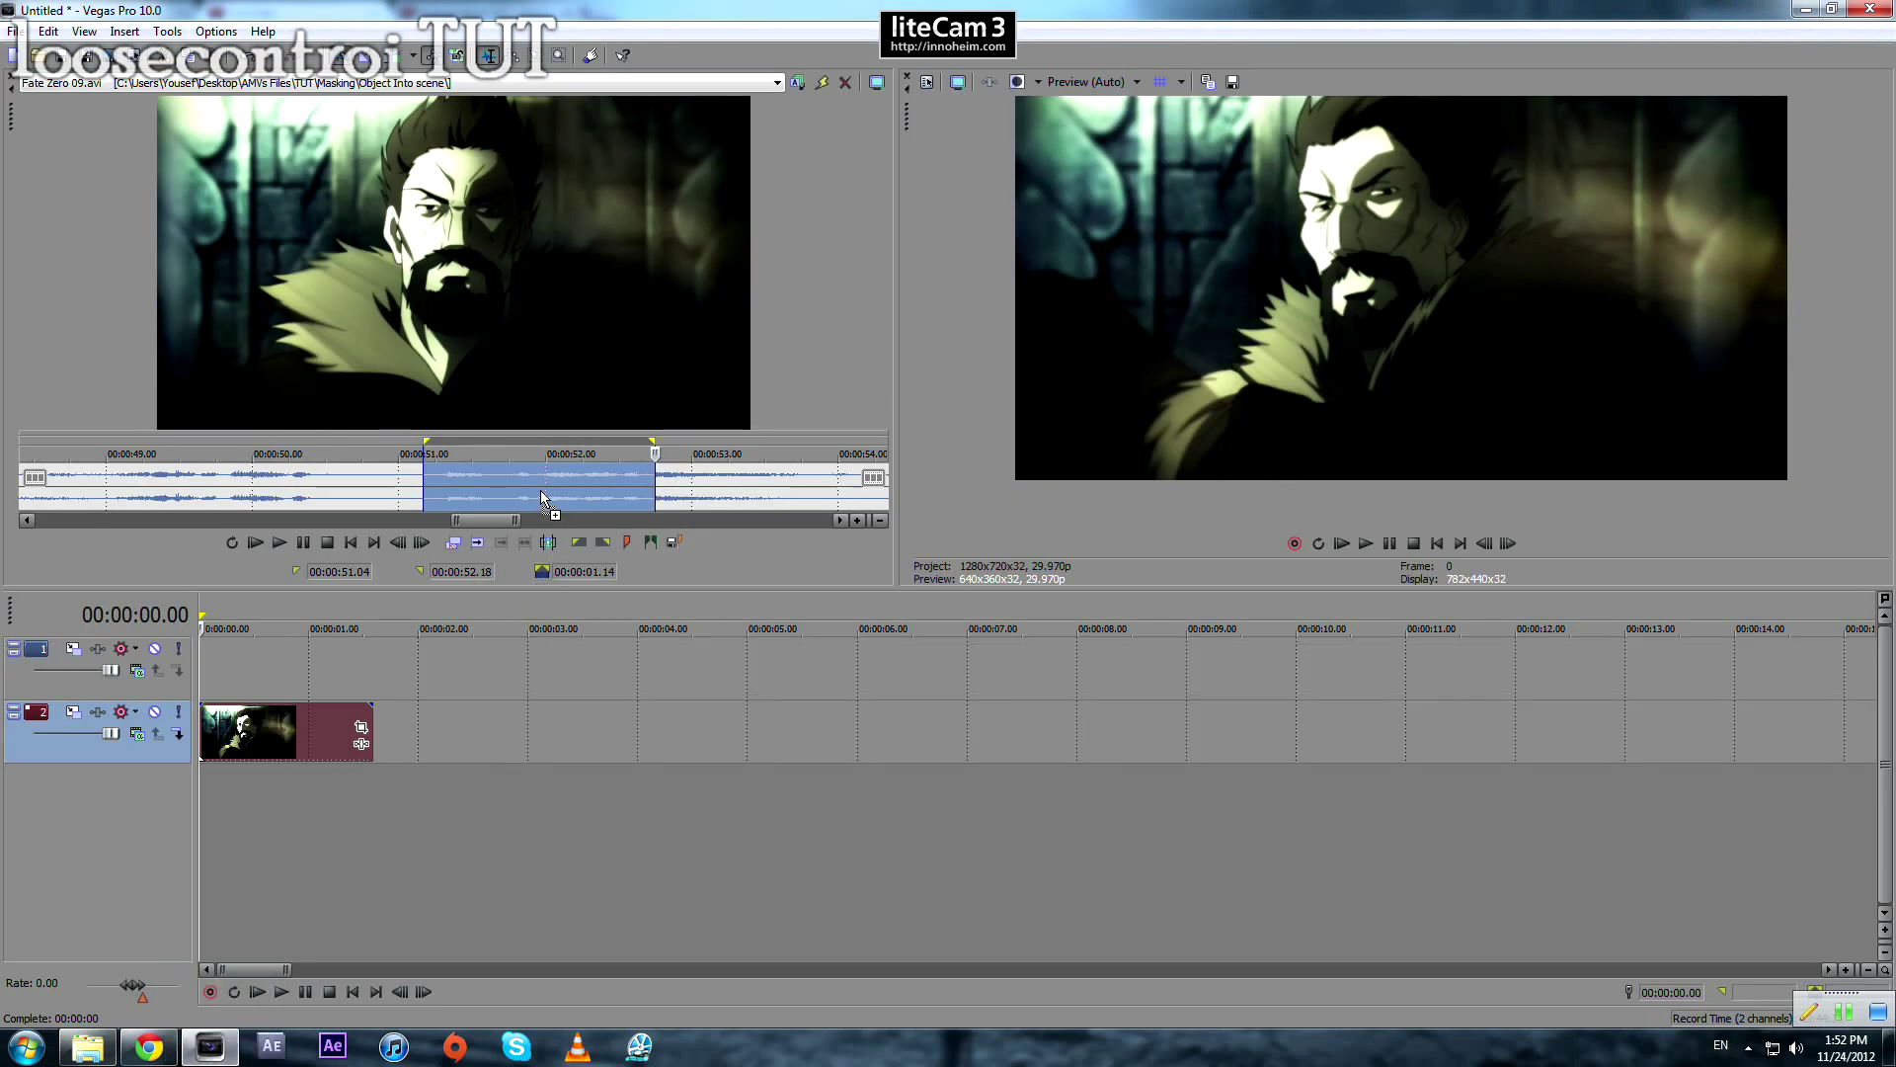
{"action": "left_click_drag", "start_coordinate": [541, 490], "coordinate": [539, 480]}
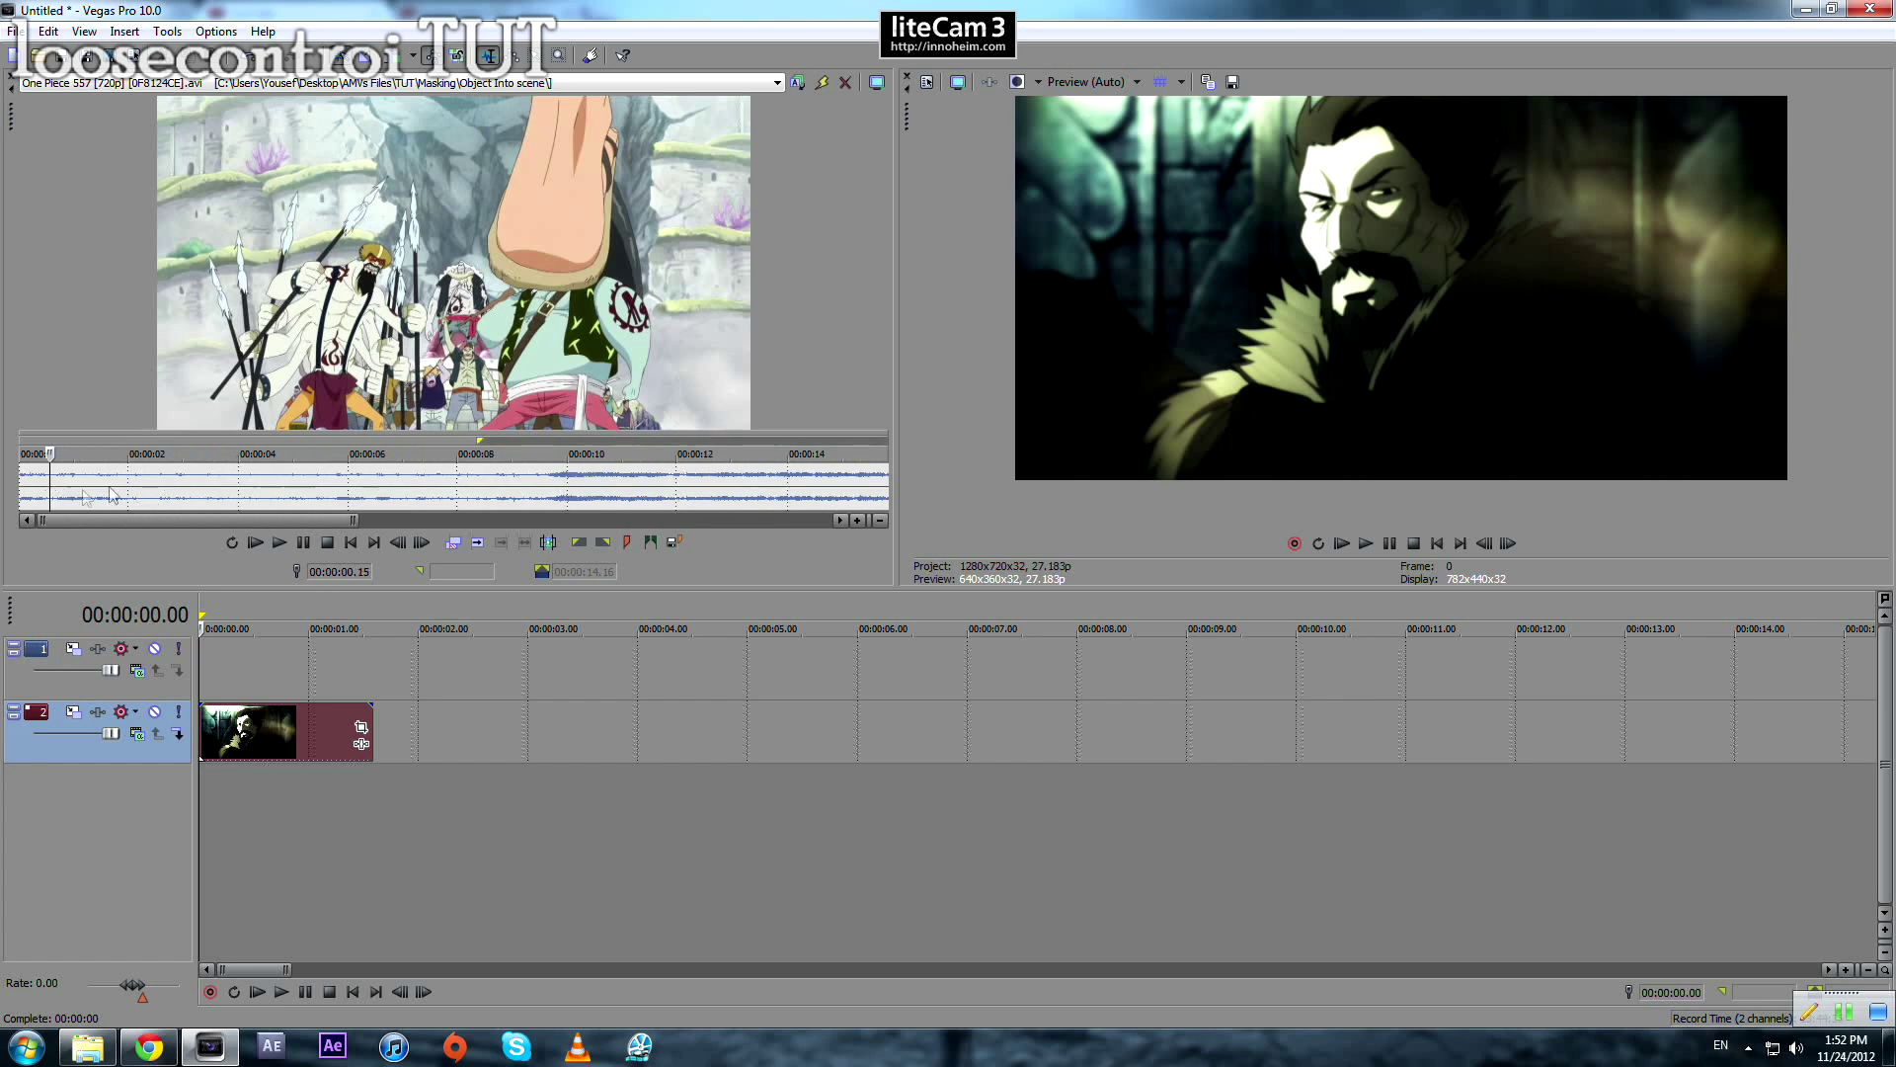
Step: Mark the One Piece footage in the Trimmer from the frame where the foot enters, 00:00:00.18, to 00:00:02.21
{"action": "scroll", "coordinate": [430, 498], "scroll_direction": "up", "scroll_amount": 5}
{"action": "left_click_drag", "start_coordinate": [384, 478], "coordinate": [448, 478]}
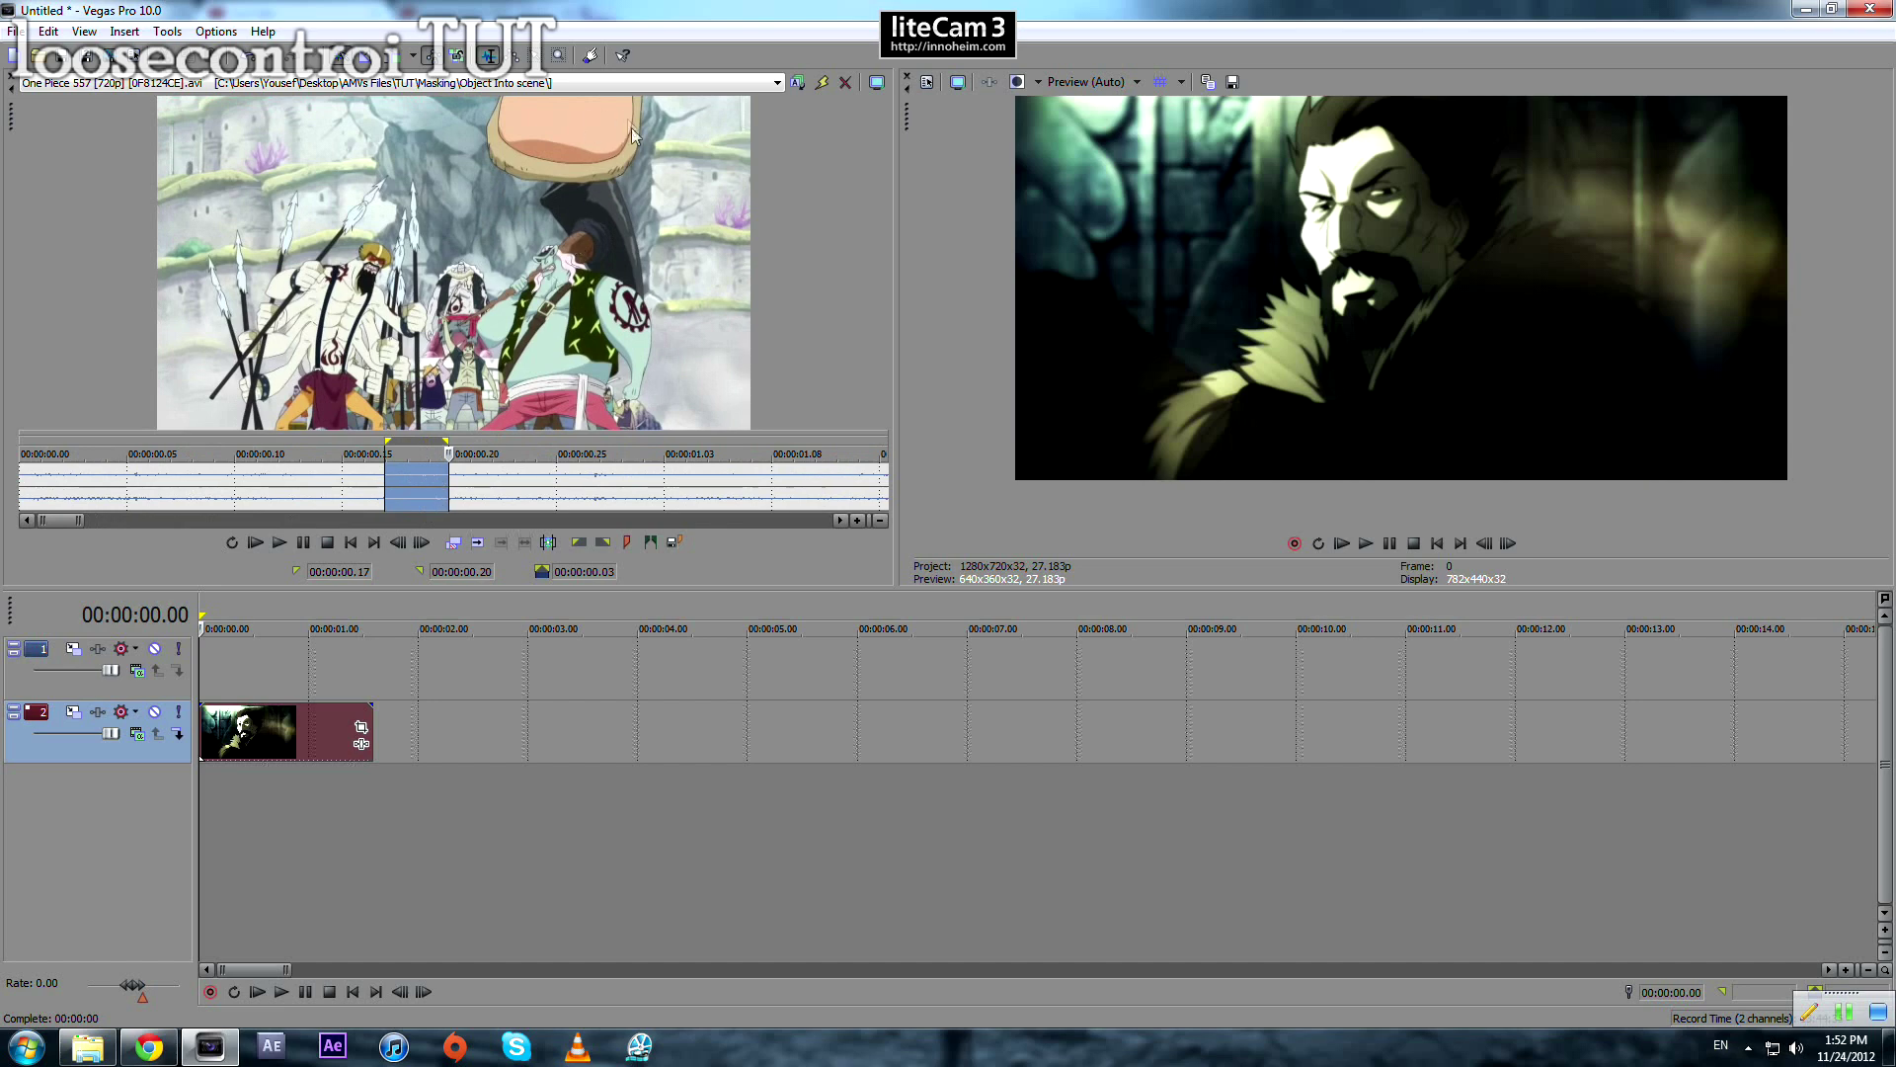
{"action": "left_click_drag", "start_coordinate": [464, 488], "coordinate": [224, 489]}
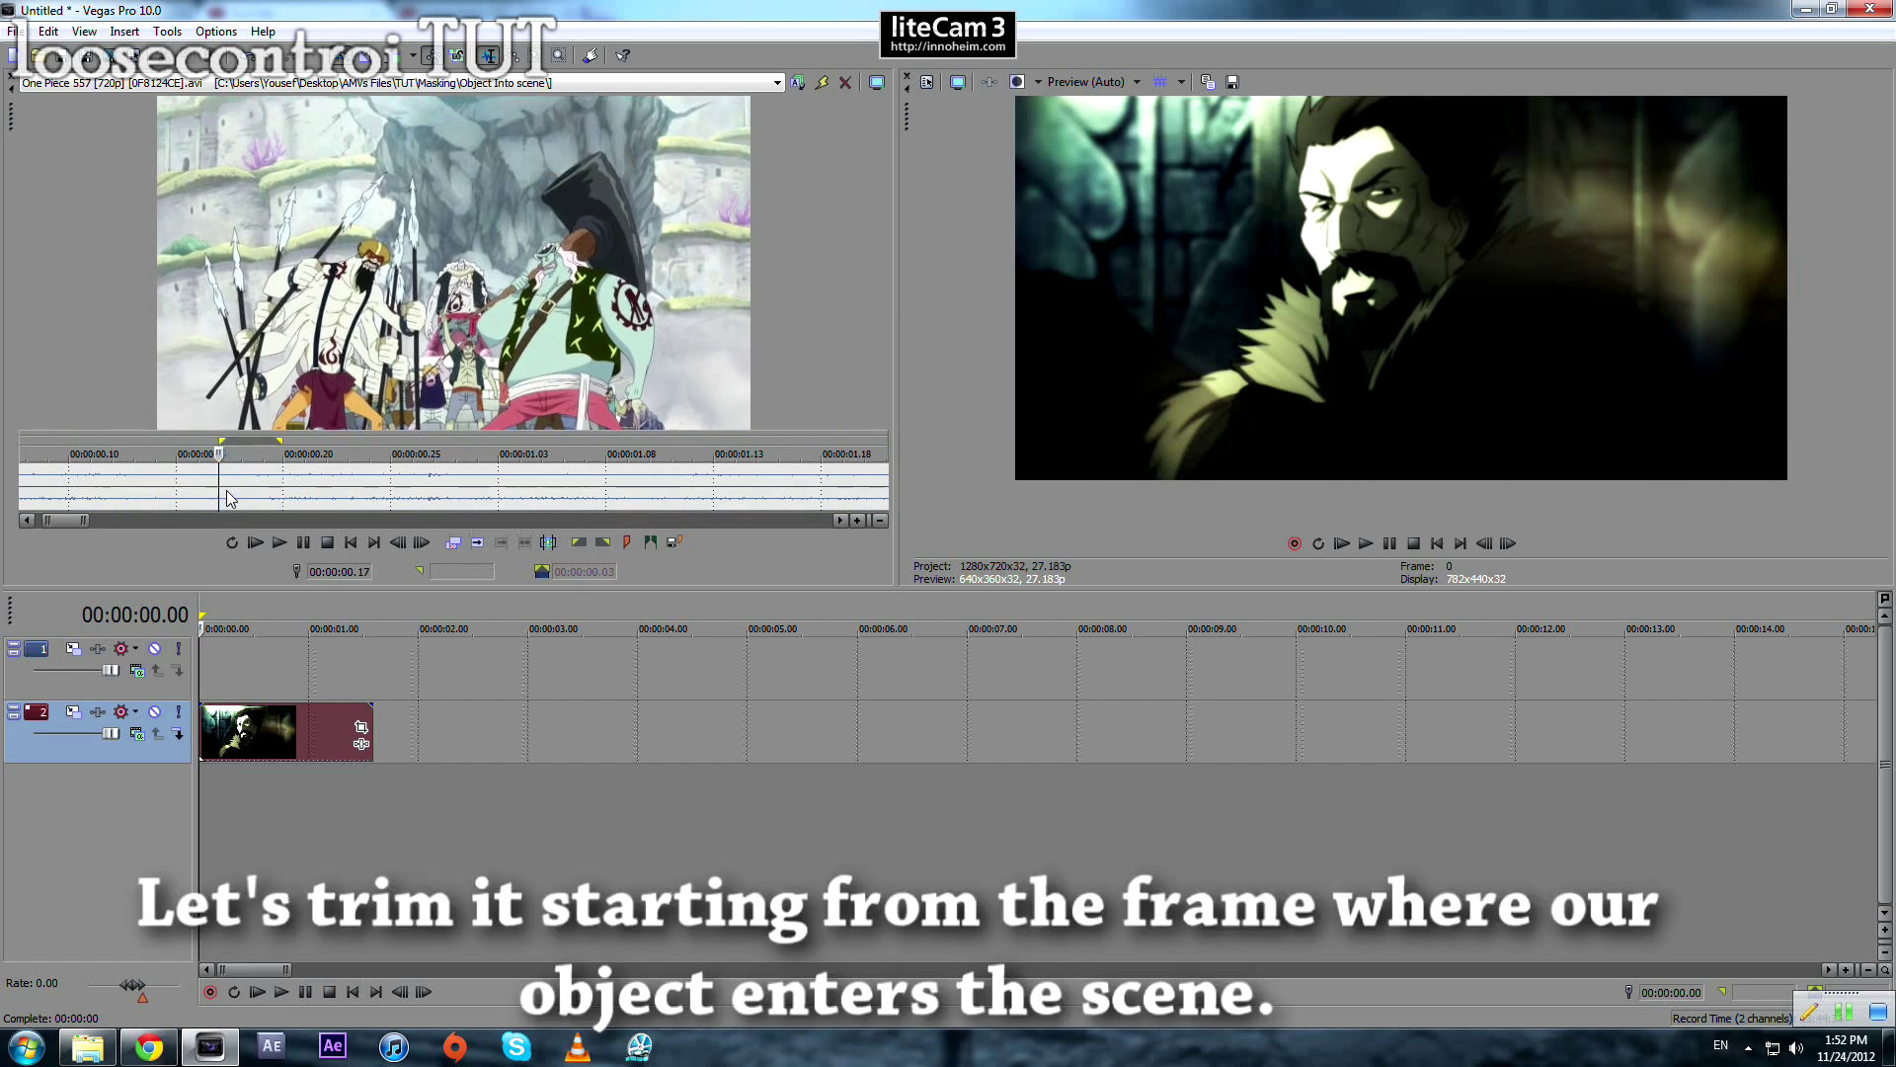
{"action": "scroll", "coordinate": [227, 491], "scroll_direction": "up", "scroll_amount": 3}
{"action": "left_click", "coordinate": [518, 503]}
{"action": "scroll", "coordinate": [575, 481], "scroll_direction": "up", "scroll_amount": 5}
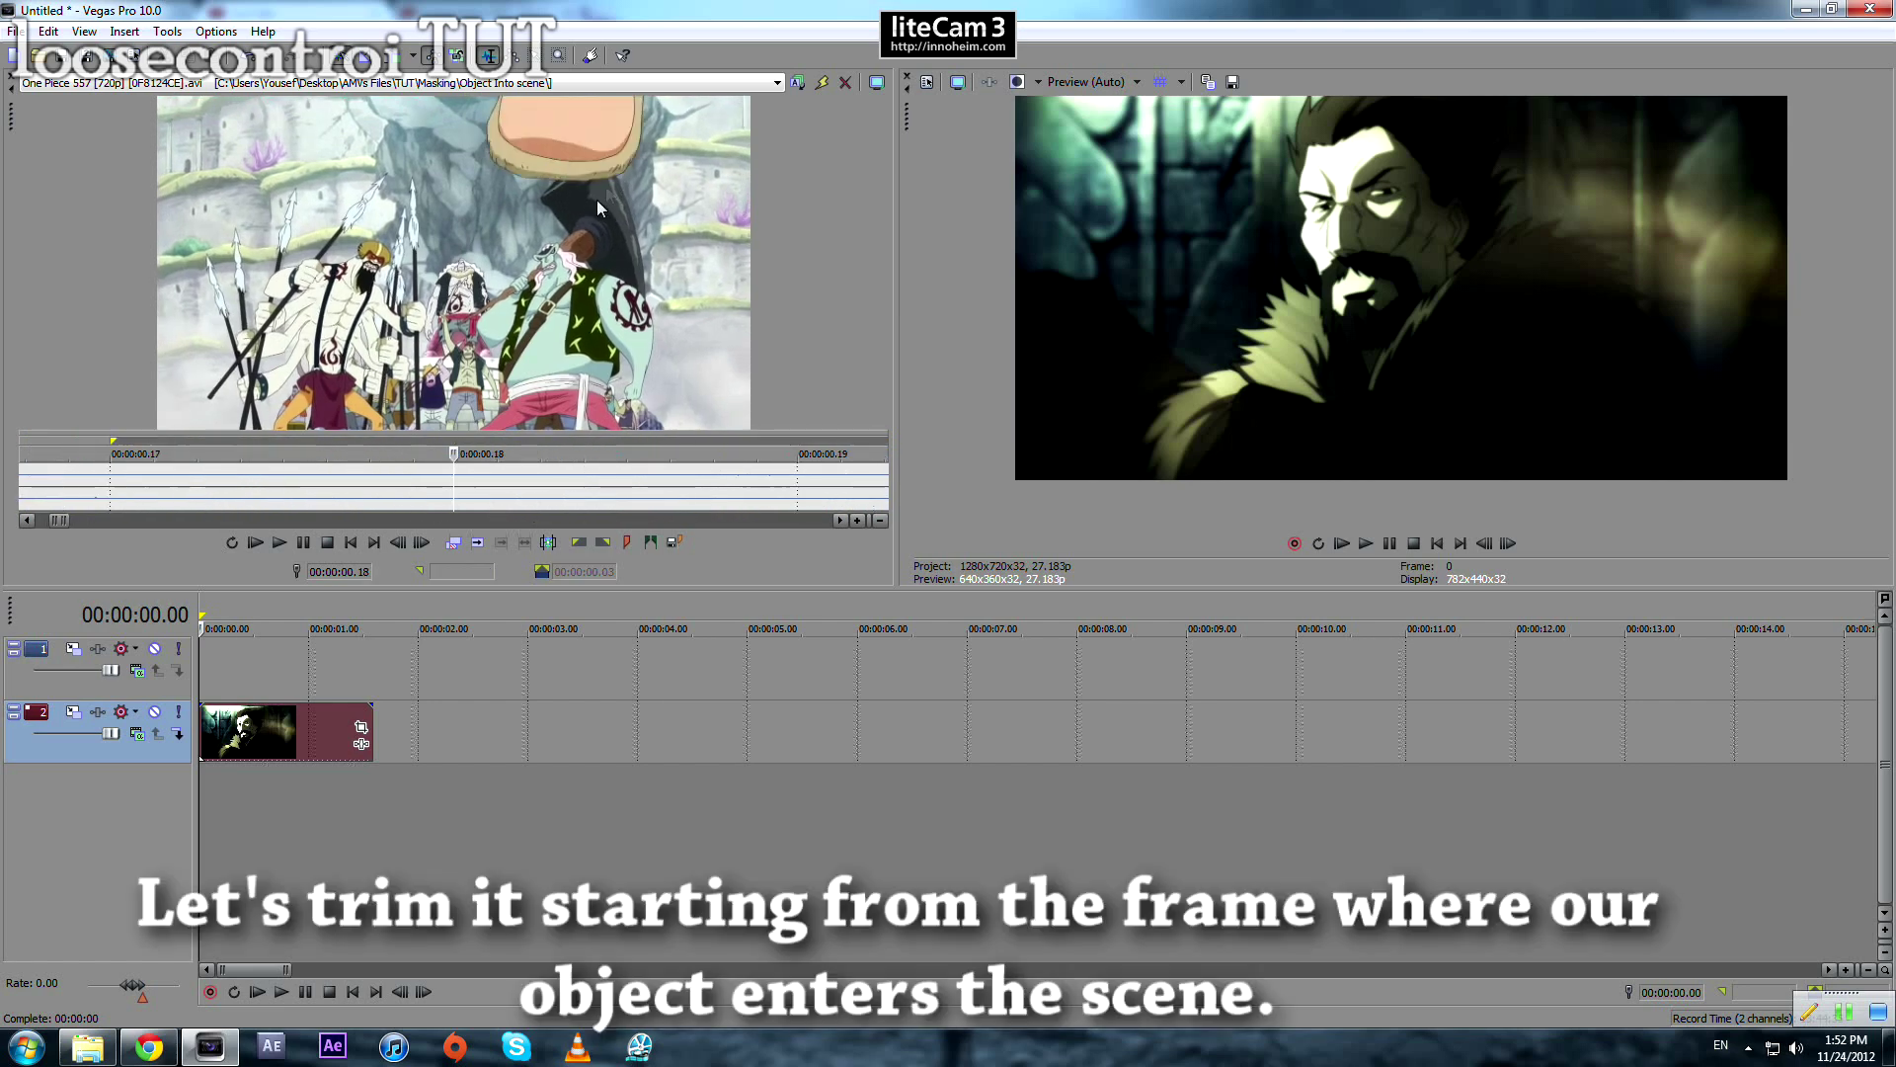
{"action": "scroll", "coordinate": [465, 495], "scroll_direction": "up", "scroll_amount": 1}
{"action": "scroll", "coordinate": [454, 491], "scroll_direction": "down", "scroll_amount": 1}
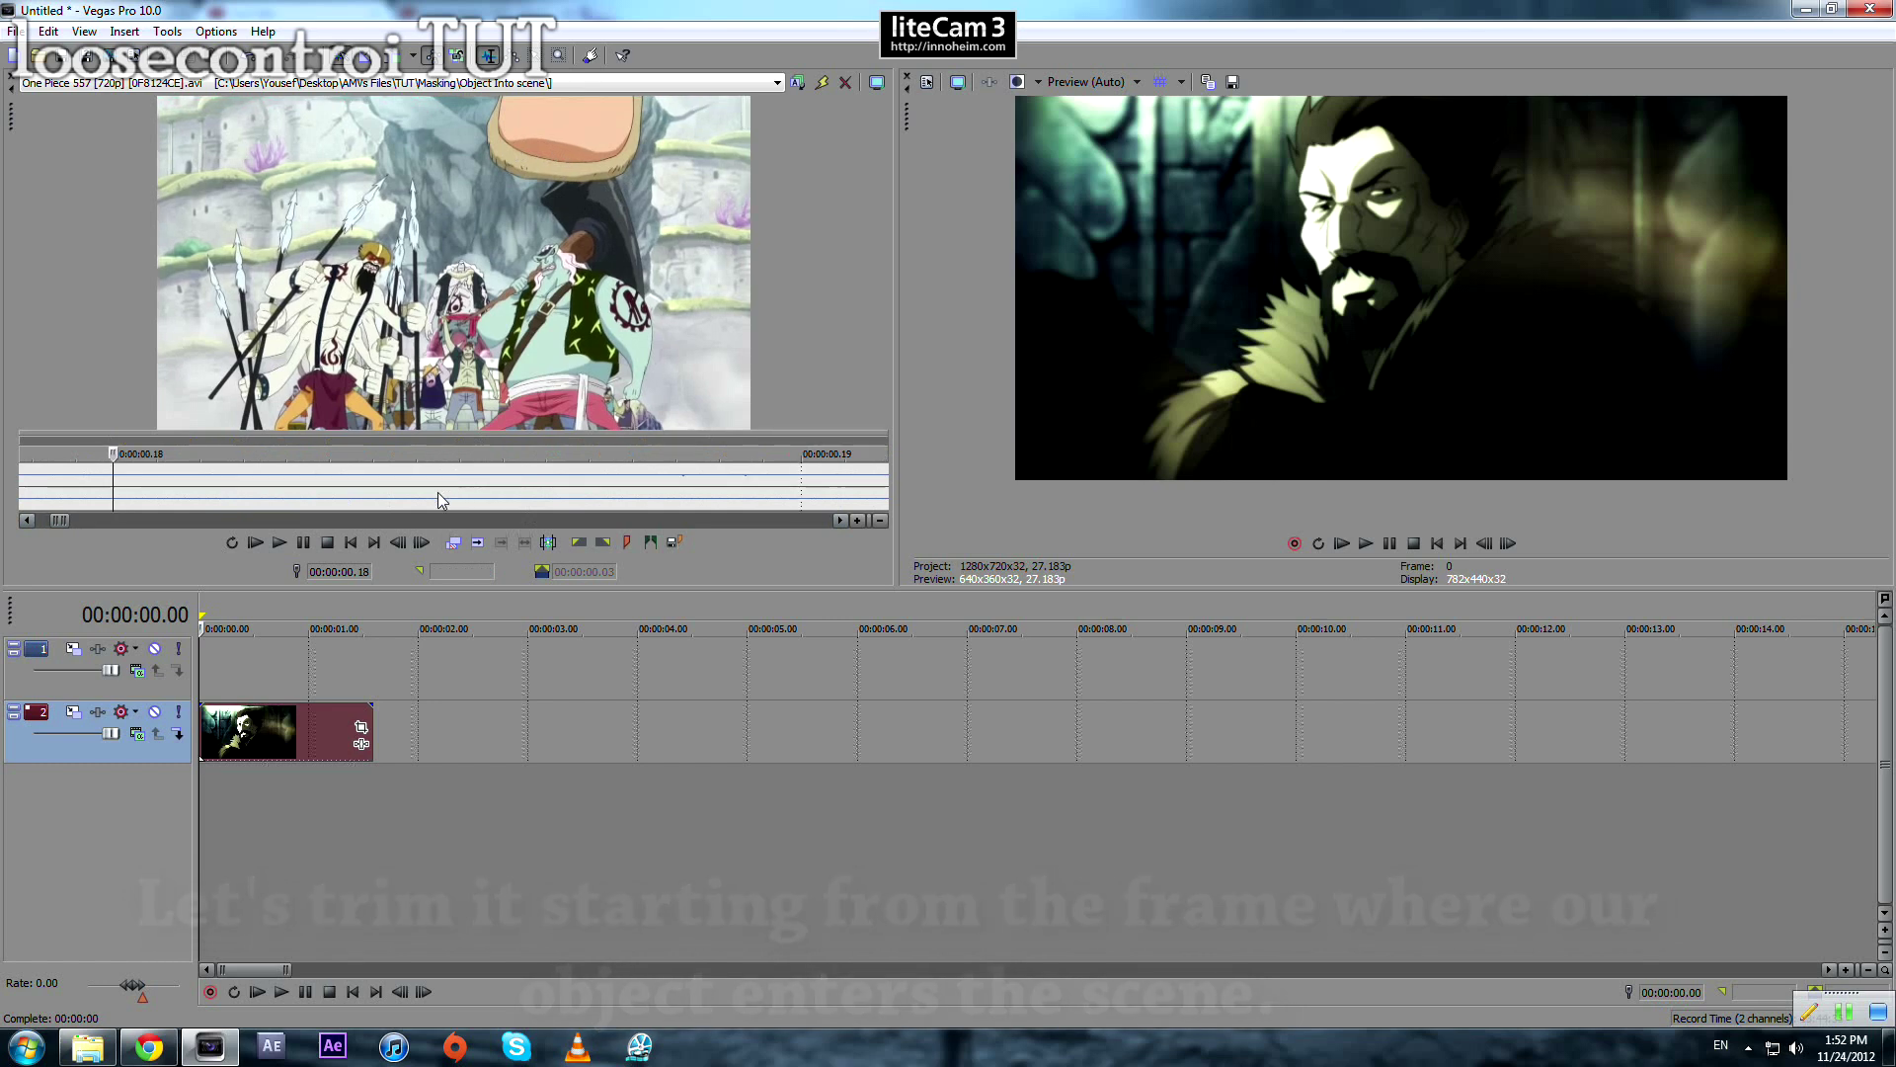
{"action": "scroll", "coordinate": [450, 501], "scroll_direction": "down", "scroll_amount": 1}
{"action": "left_click_drag", "start_coordinate": [460, 488], "coordinate": [1063, 513]}
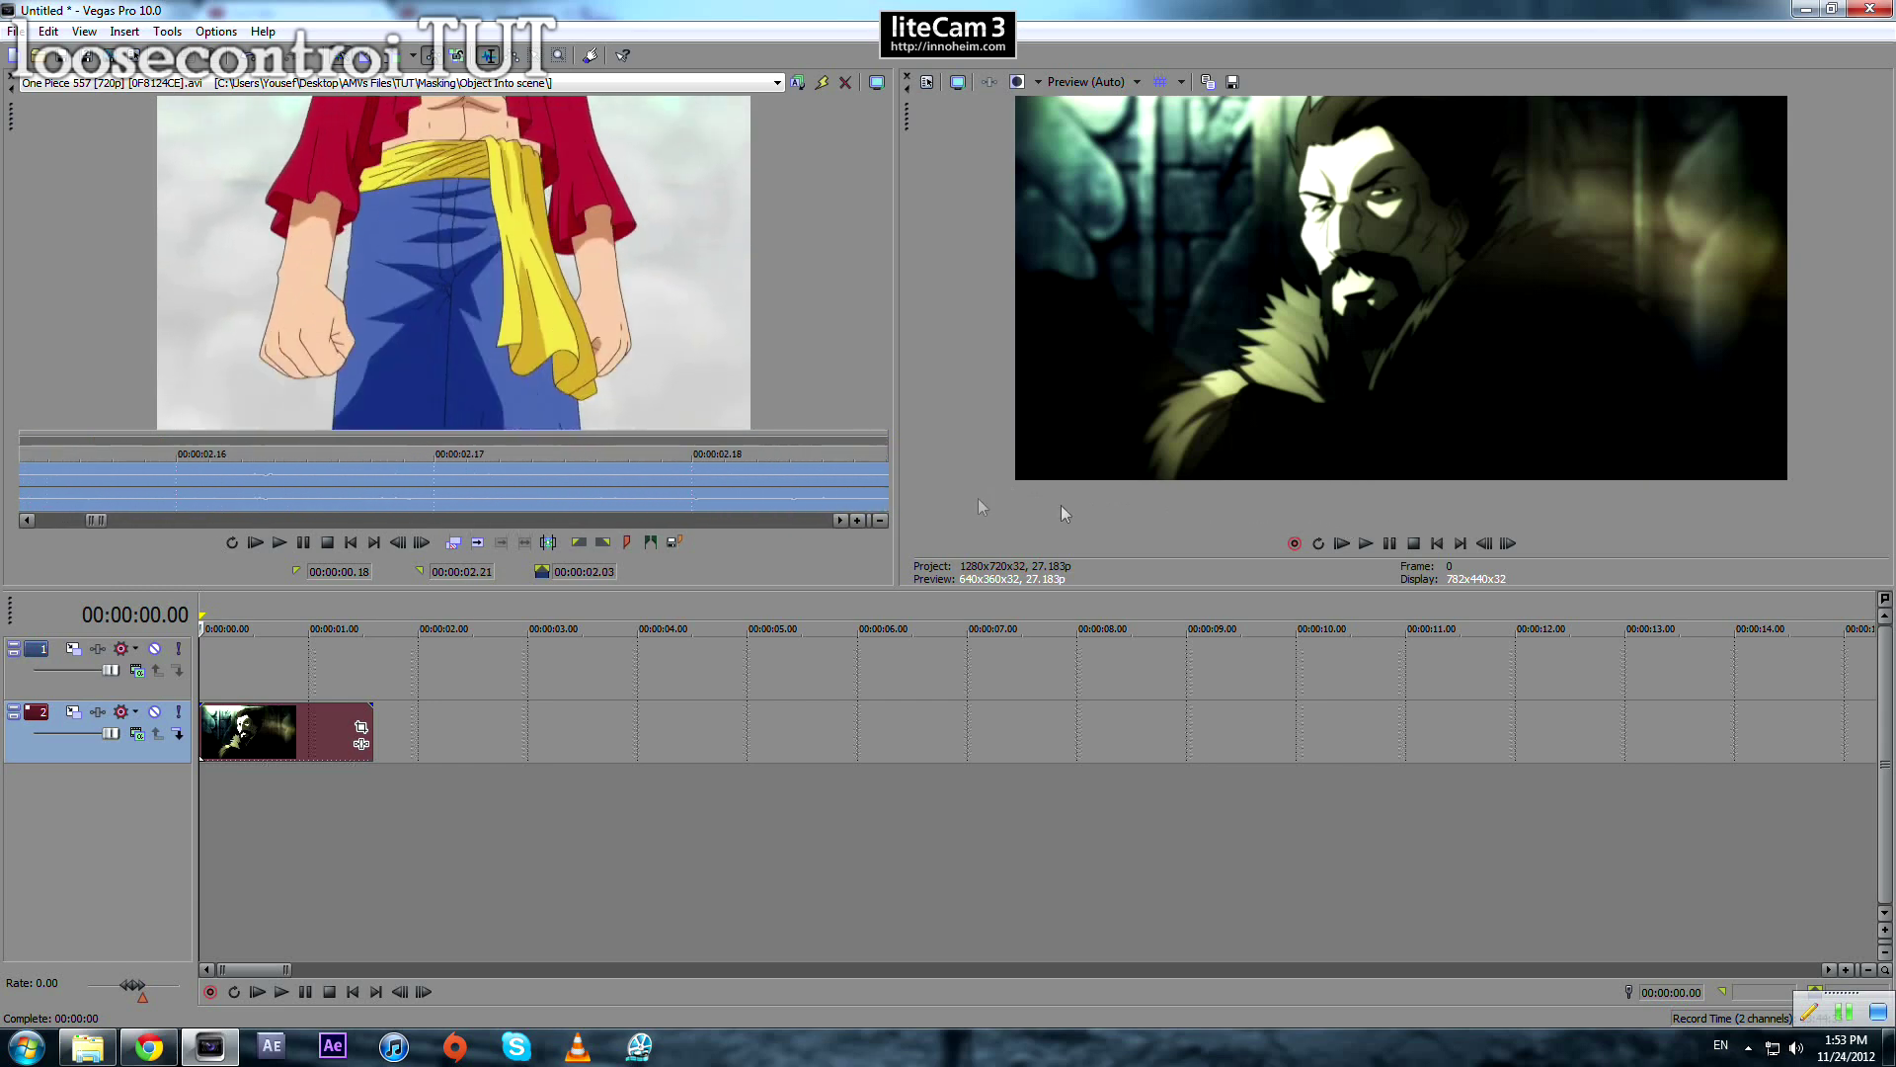
{"action": "scroll", "coordinate": [360, 517], "scroll_direction": "down", "scroll_amount": 5}
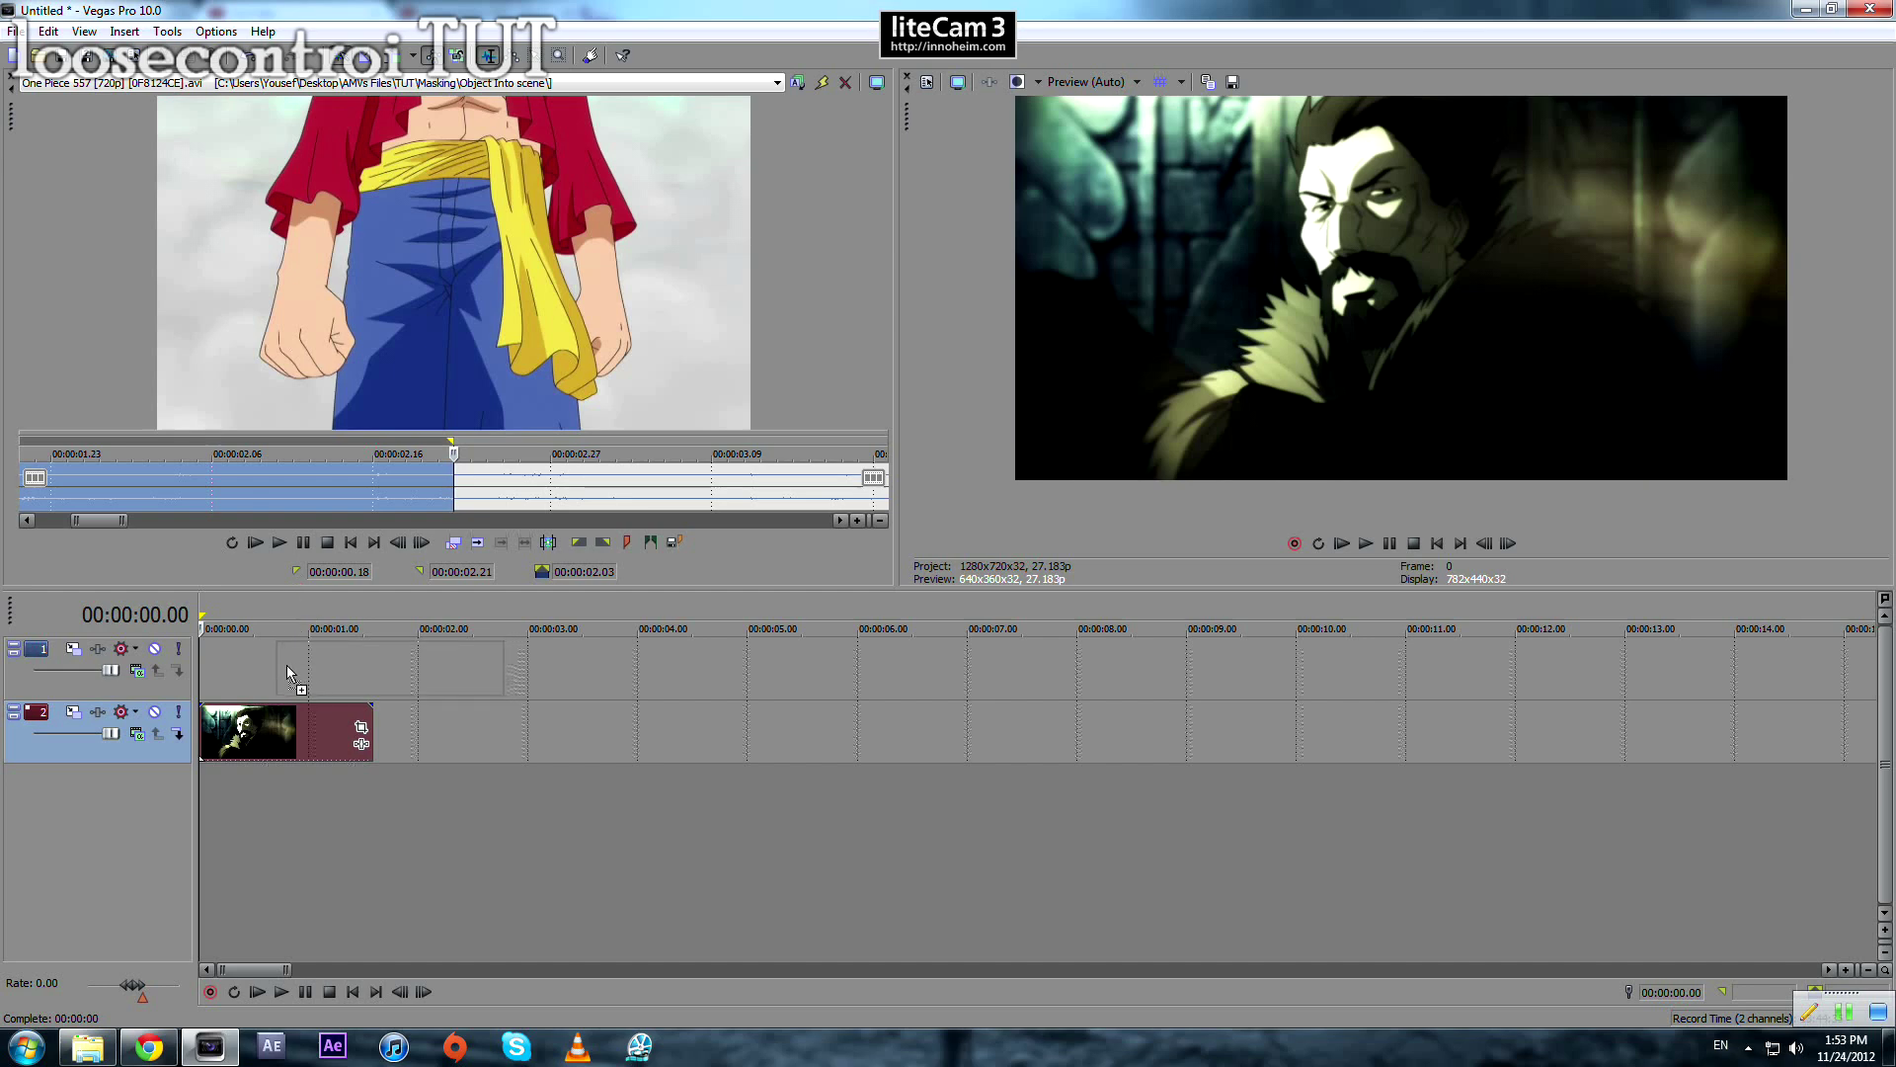
Step: Place the marked One Piece range on track 1, starting at 00:00:00.22 above the Fate Zero clip
{"action": "left_click_drag", "start_coordinate": [287, 667], "coordinate": [288, 673]}
{"action": "left_click", "coordinate": [372, 717]}
{"action": "scroll", "coordinate": [372, 717], "scroll_direction": "up", "scroll_amount": 4}
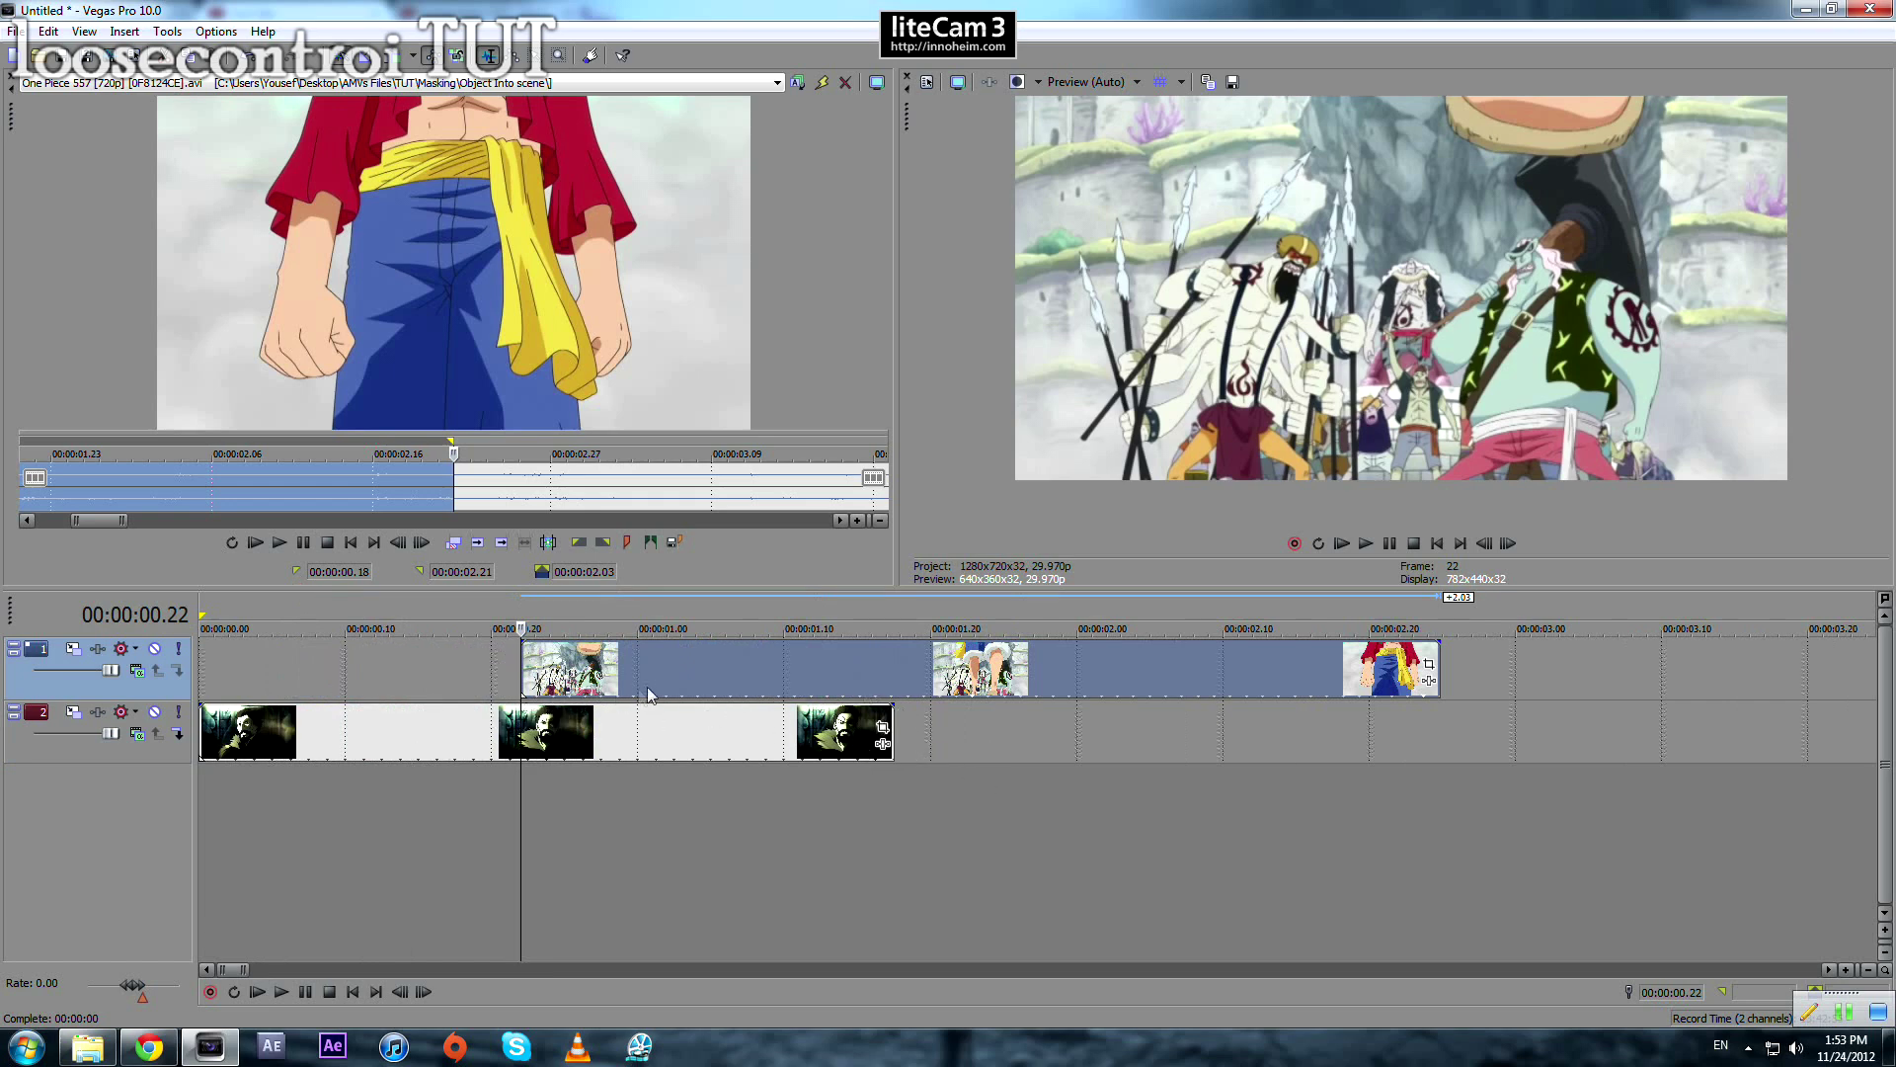
Step: Copy the One Piece clip from track 1 and paste it on track 2 at 00:00:00.22
{"action": "left_click", "coordinate": [887, 679]}
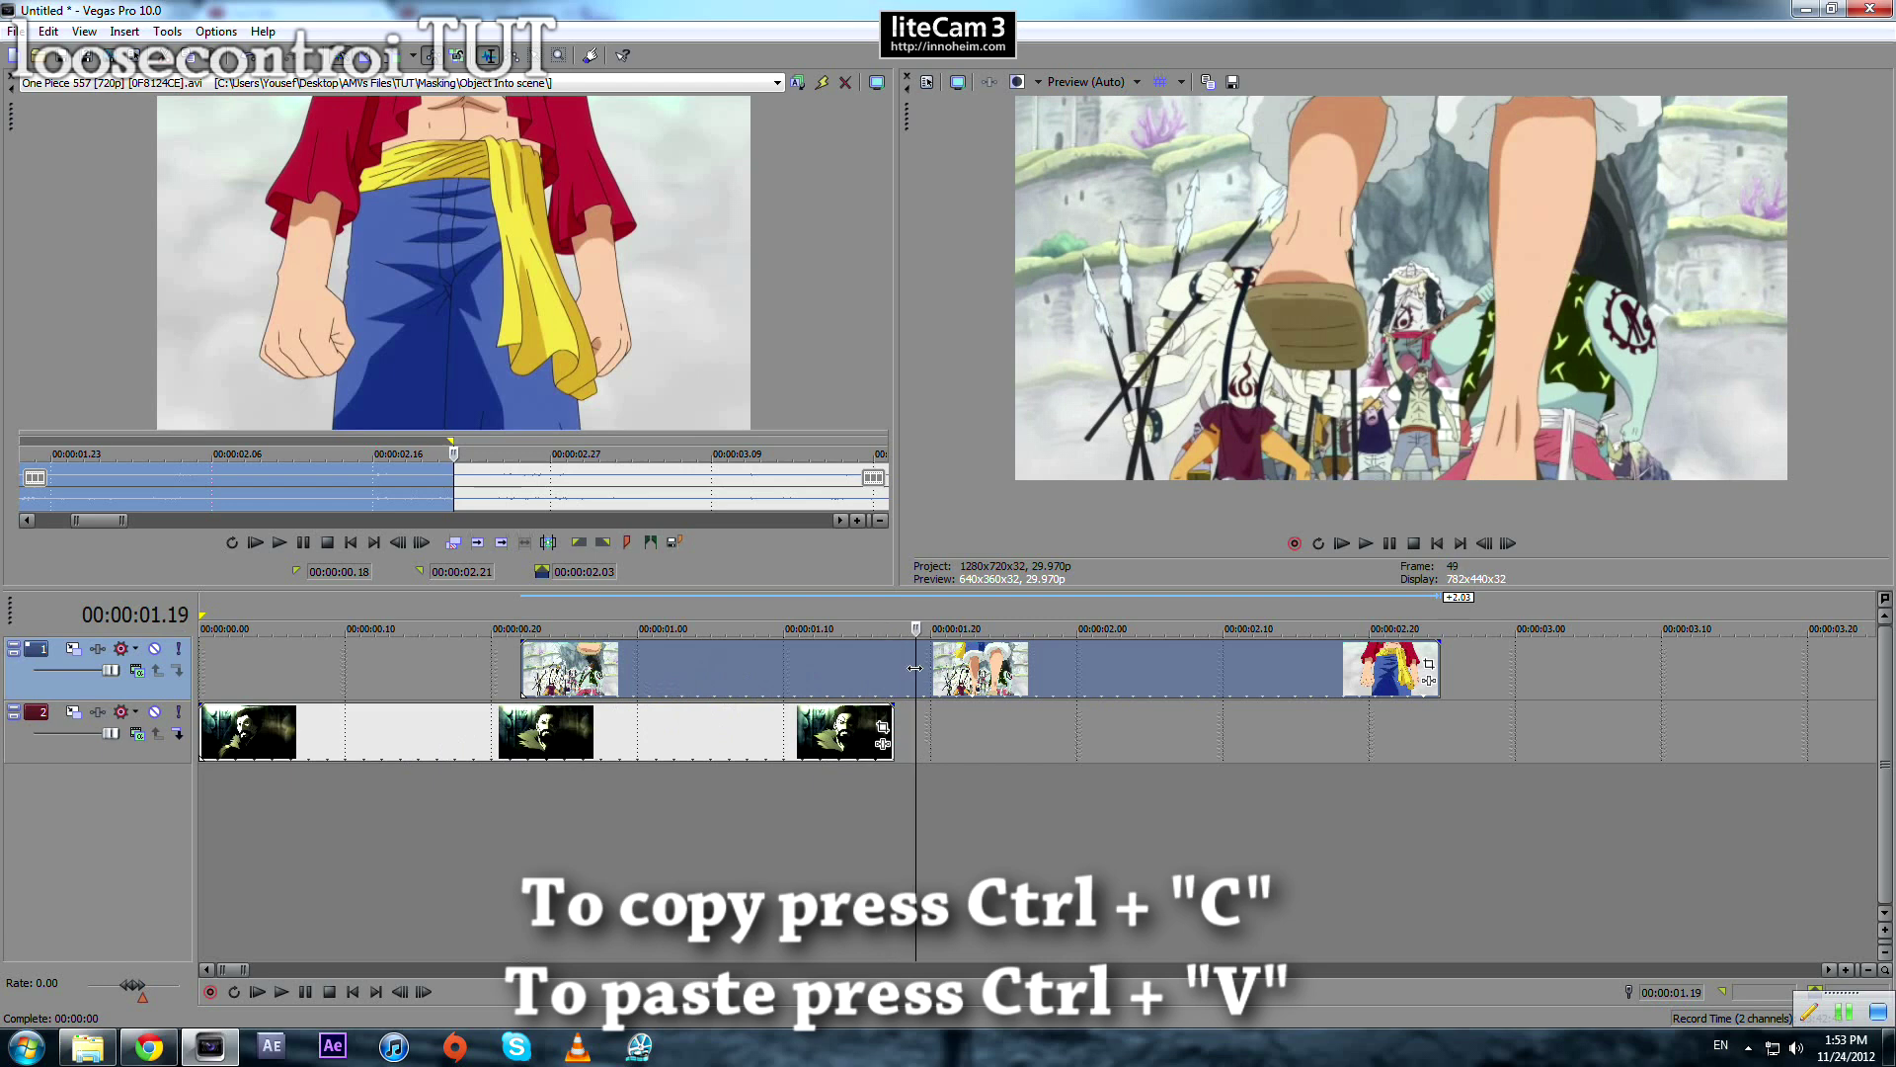
{"action": "left_click", "coordinate": [518, 730]}
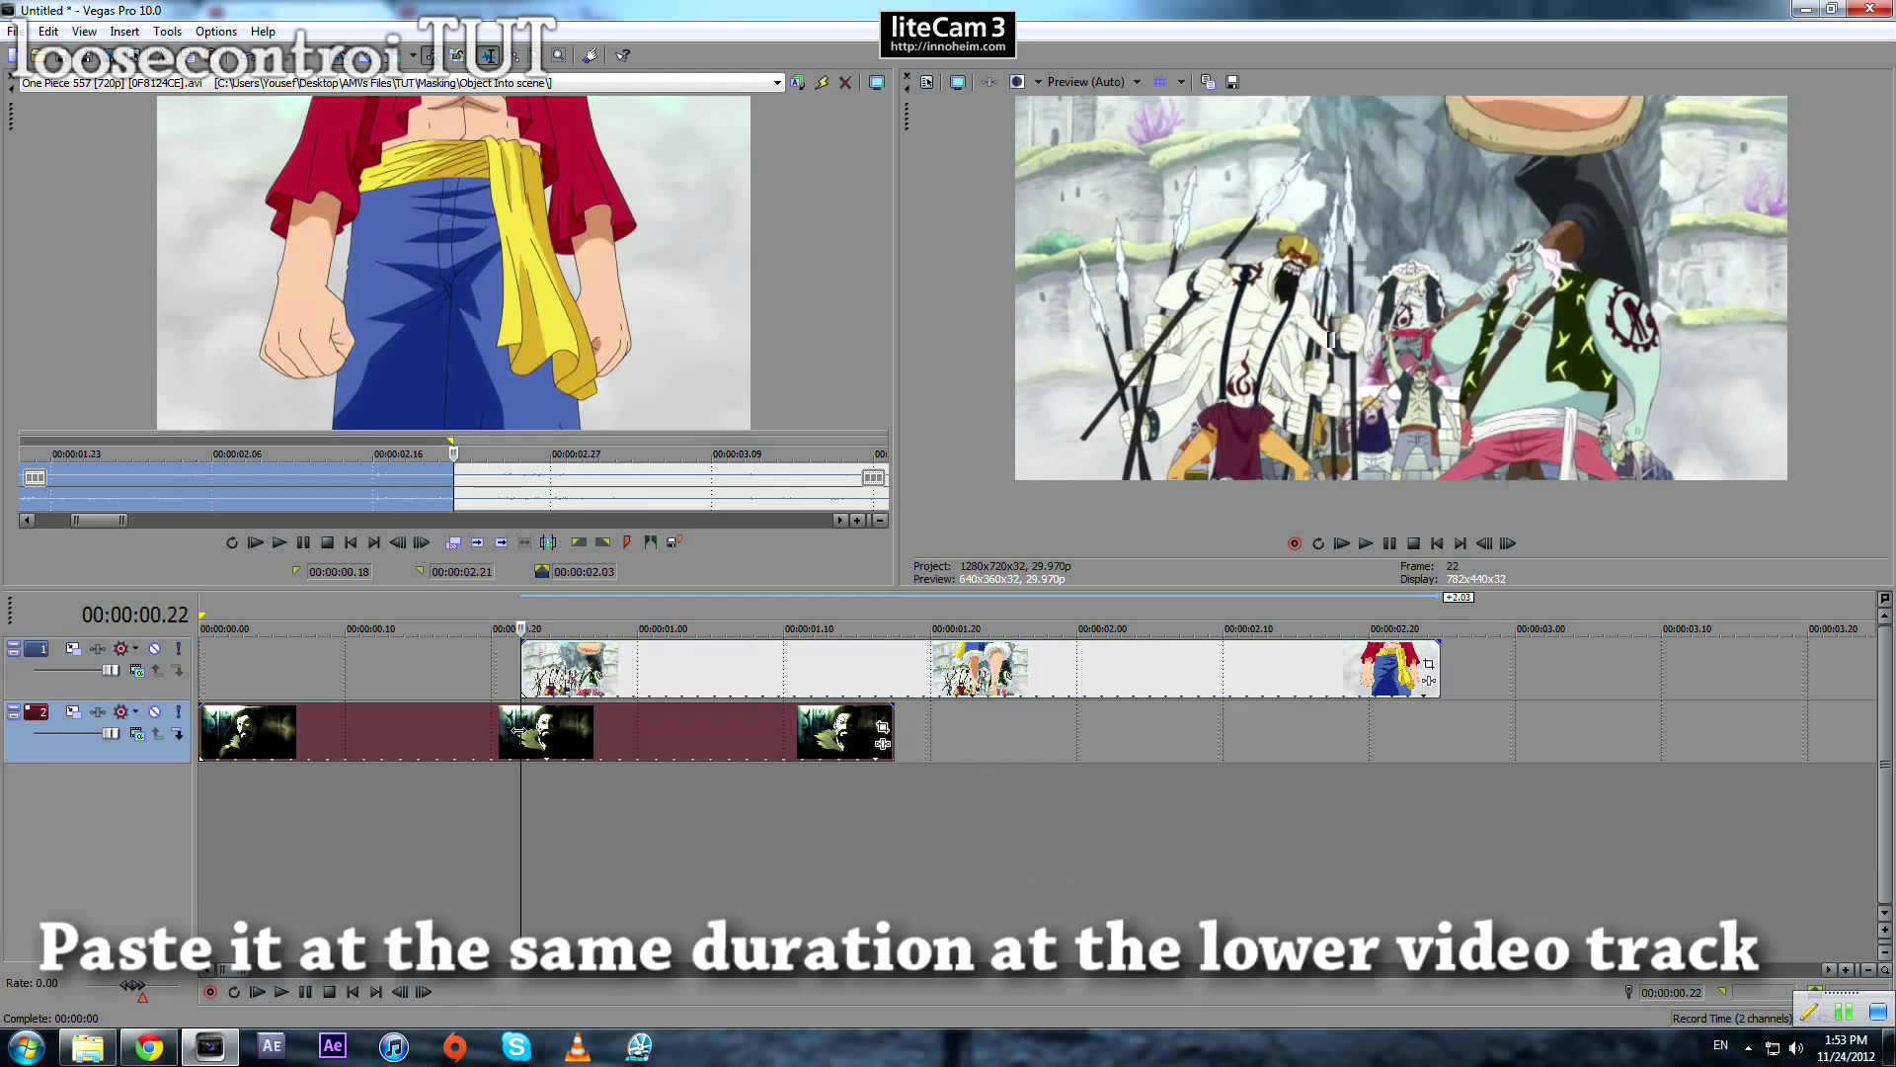
{"action": "key", "text": "ctrl+v"}
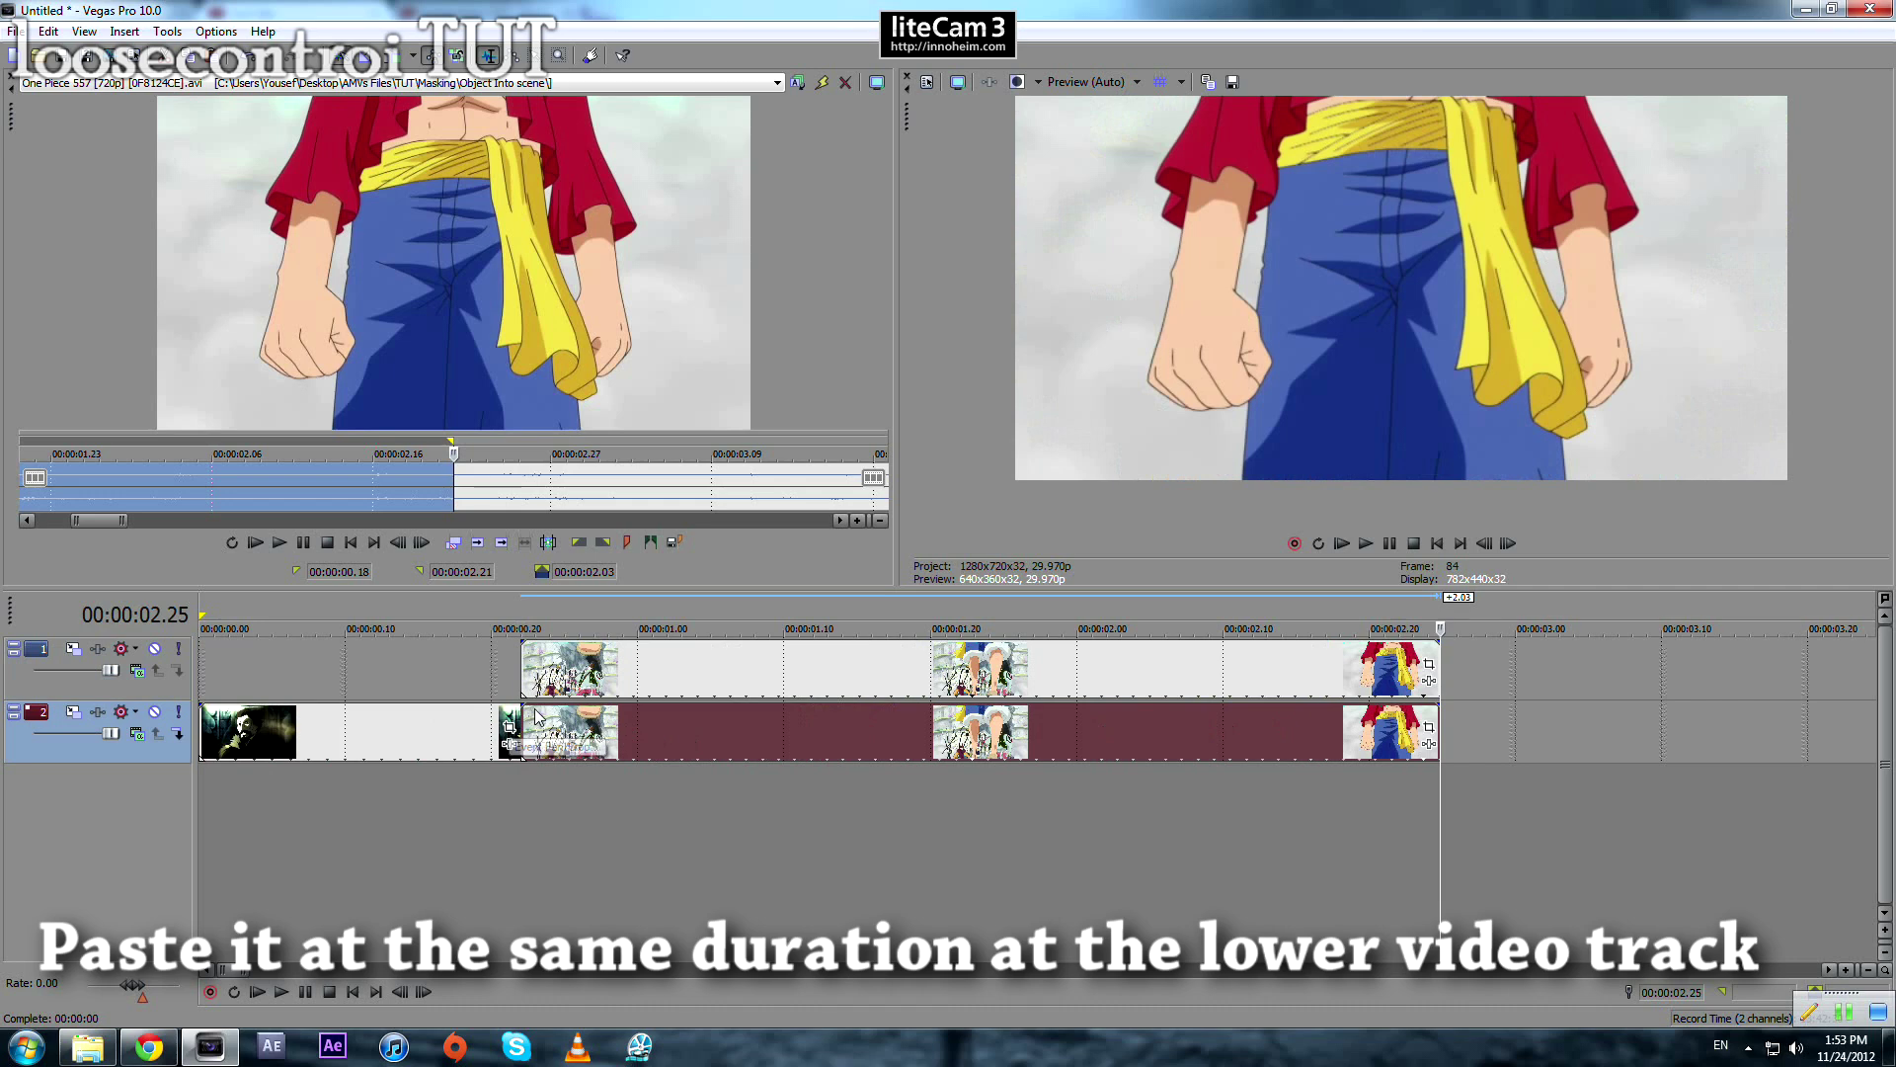
Step: Trim the start of the pasted One Piece clip on track 2, leaving a 14-frame crossfade with the Fate Zero clip
{"action": "left_click_drag", "start_coordinate": [536, 717], "coordinate": [894, 730]}
{"action": "left_click", "coordinate": [531, 711]}
{"action": "scroll", "coordinate": [692, 729], "scroll_direction": "down", "scroll_amount": 2}
{"action": "scroll", "coordinate": [716, 721], "scroll_direction": "up", "scroll_amount": 3}
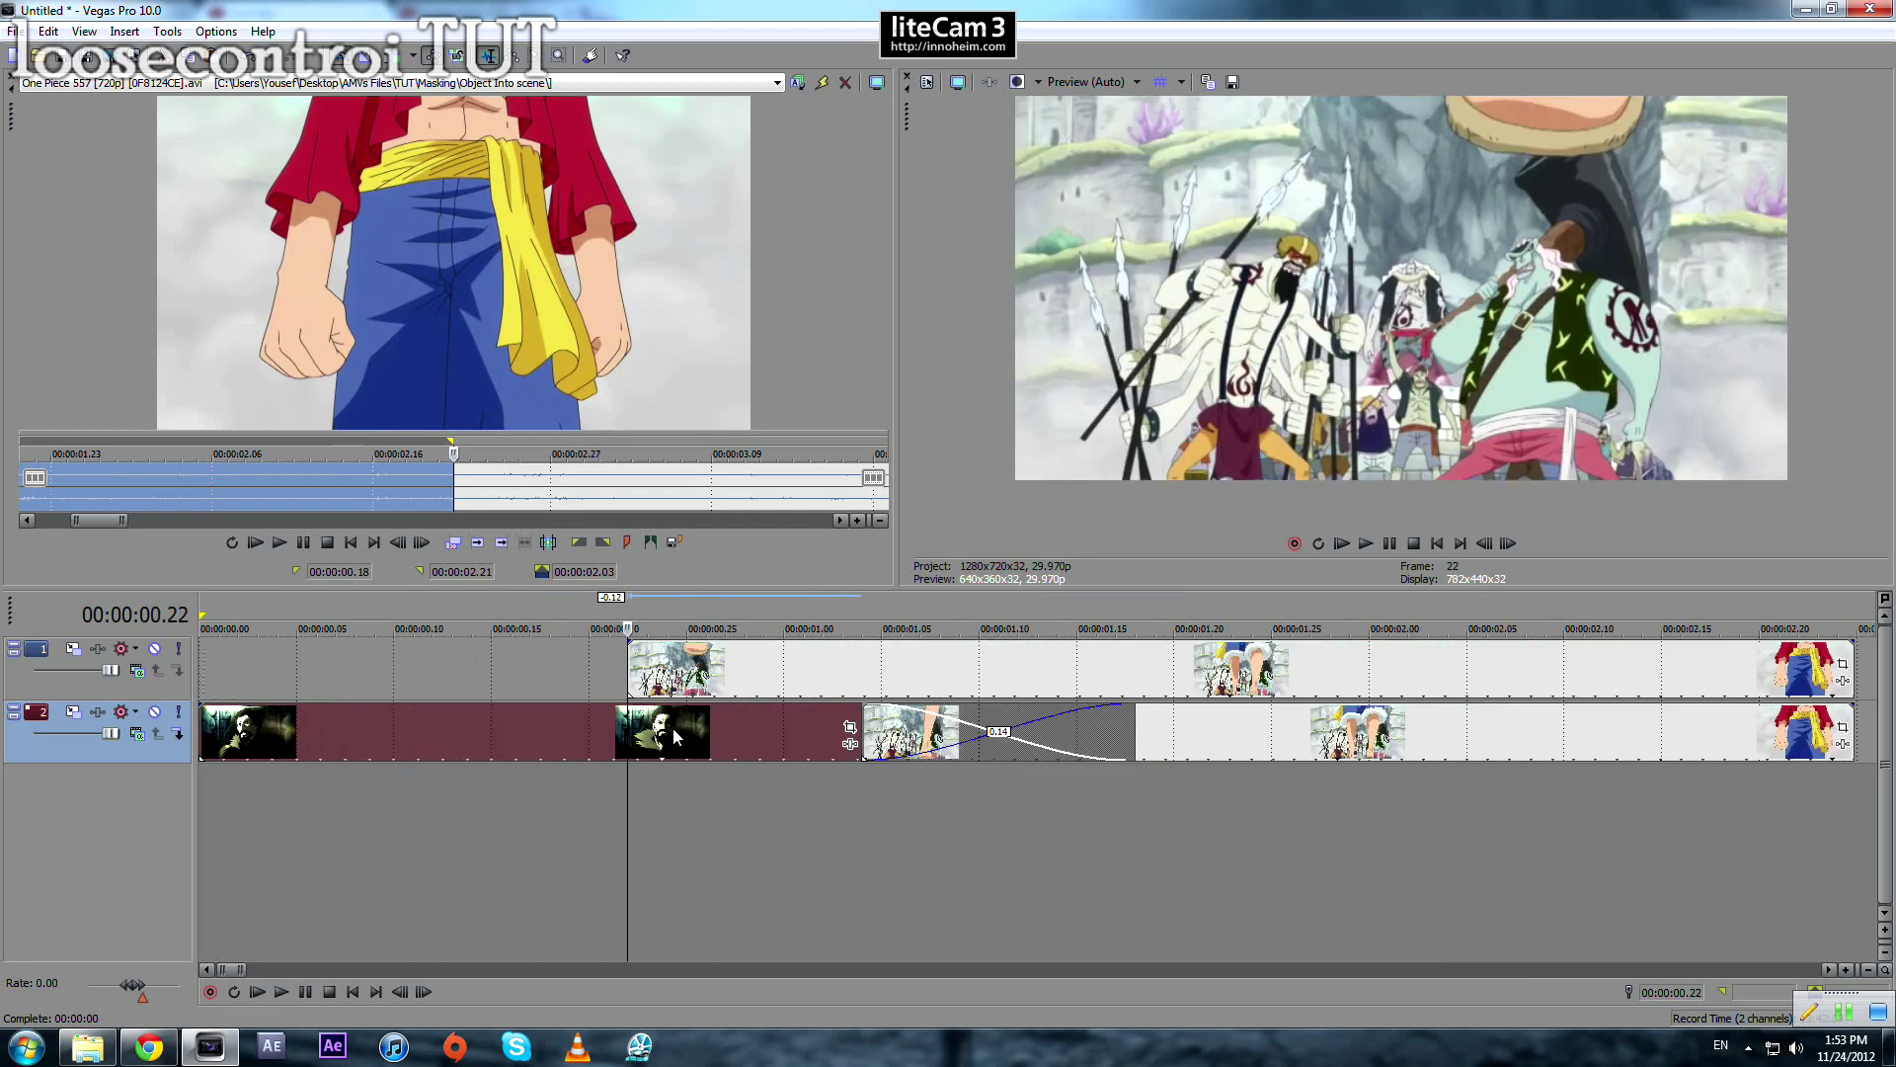
Step: Open Event Pan/Crop for the One Piece clip on track 1 and switch to its mask
{"action": "scroll", "coordinate": [707, 702], "scroll_direction": "down", "scroll_amount": 2}
{"action": "scroll", "coordinate": [713, 683], "scroll_direction": "down", "scroll_amount": 2}
{"action": "scroll", "coordinate": [869, 667], "scroll_direction": "up", "scroll_amount": 2}
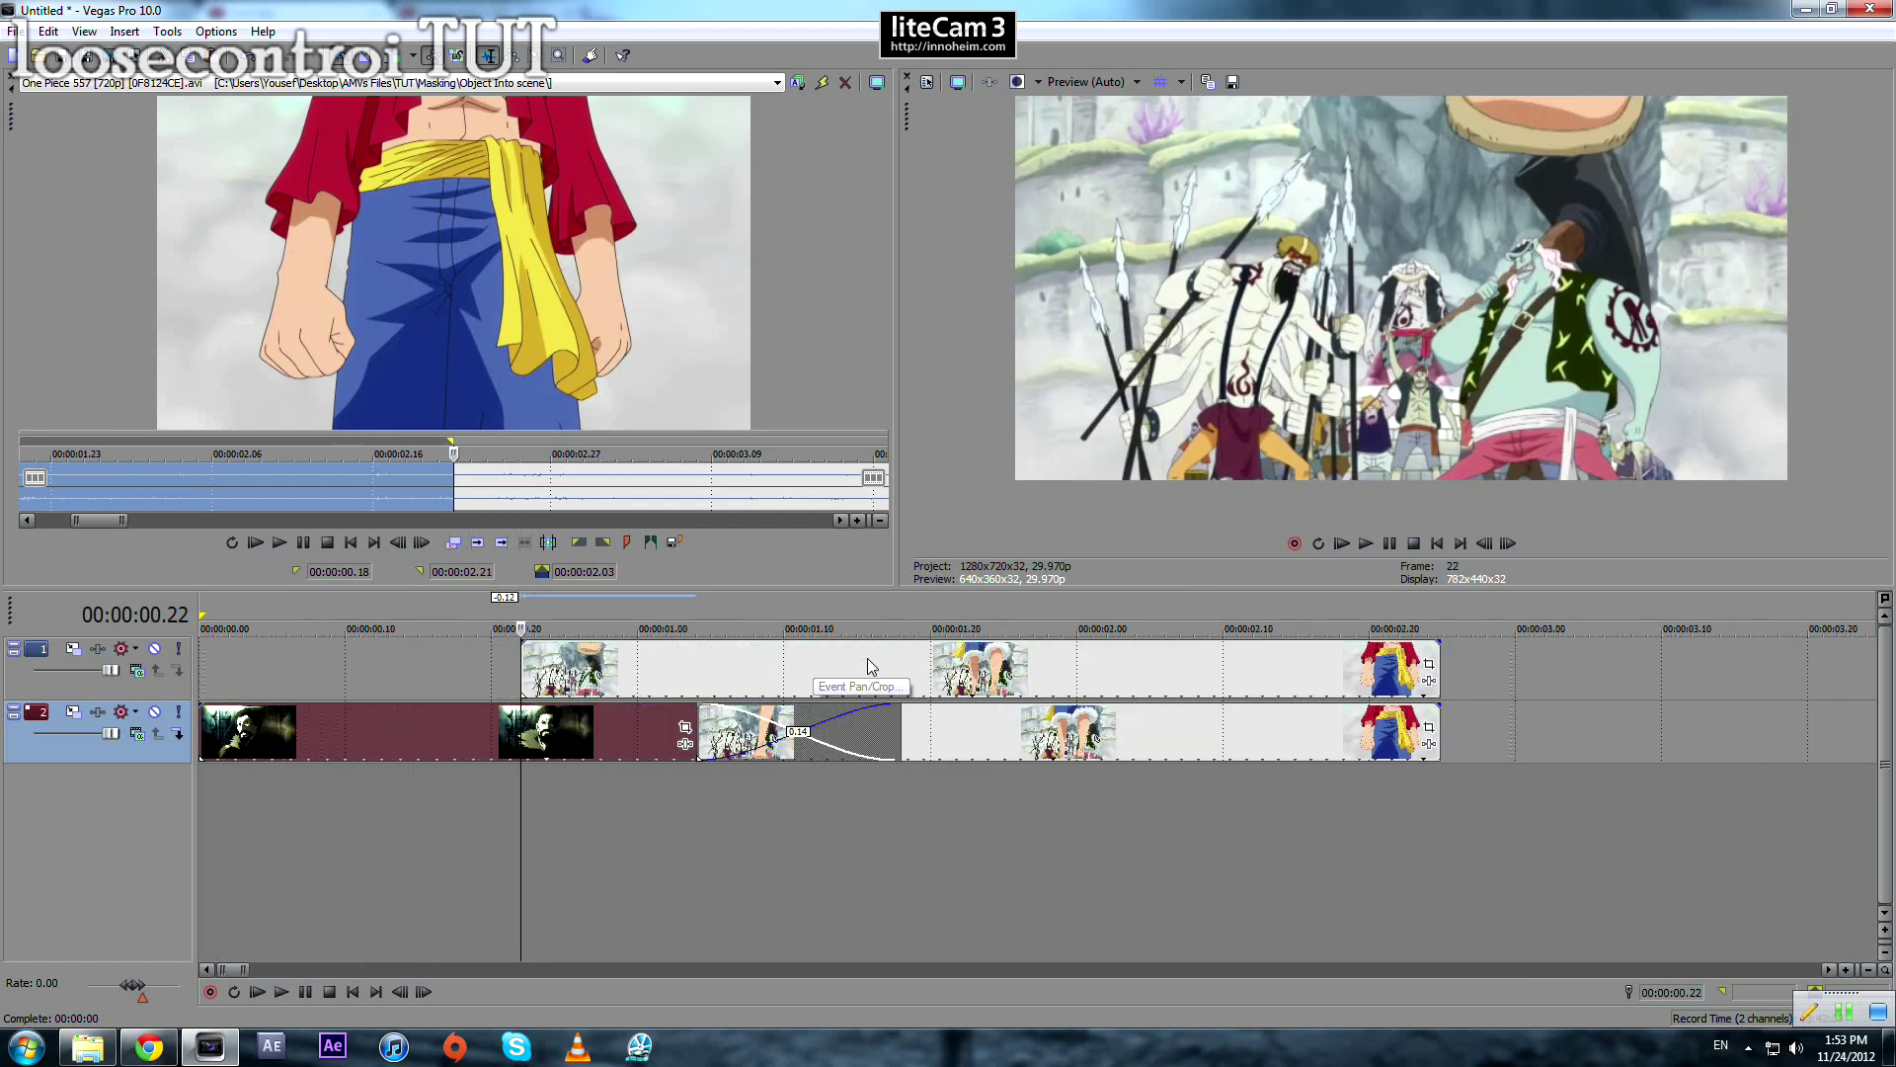
{"action": "left_click", "coordinate": [1429, 673]}
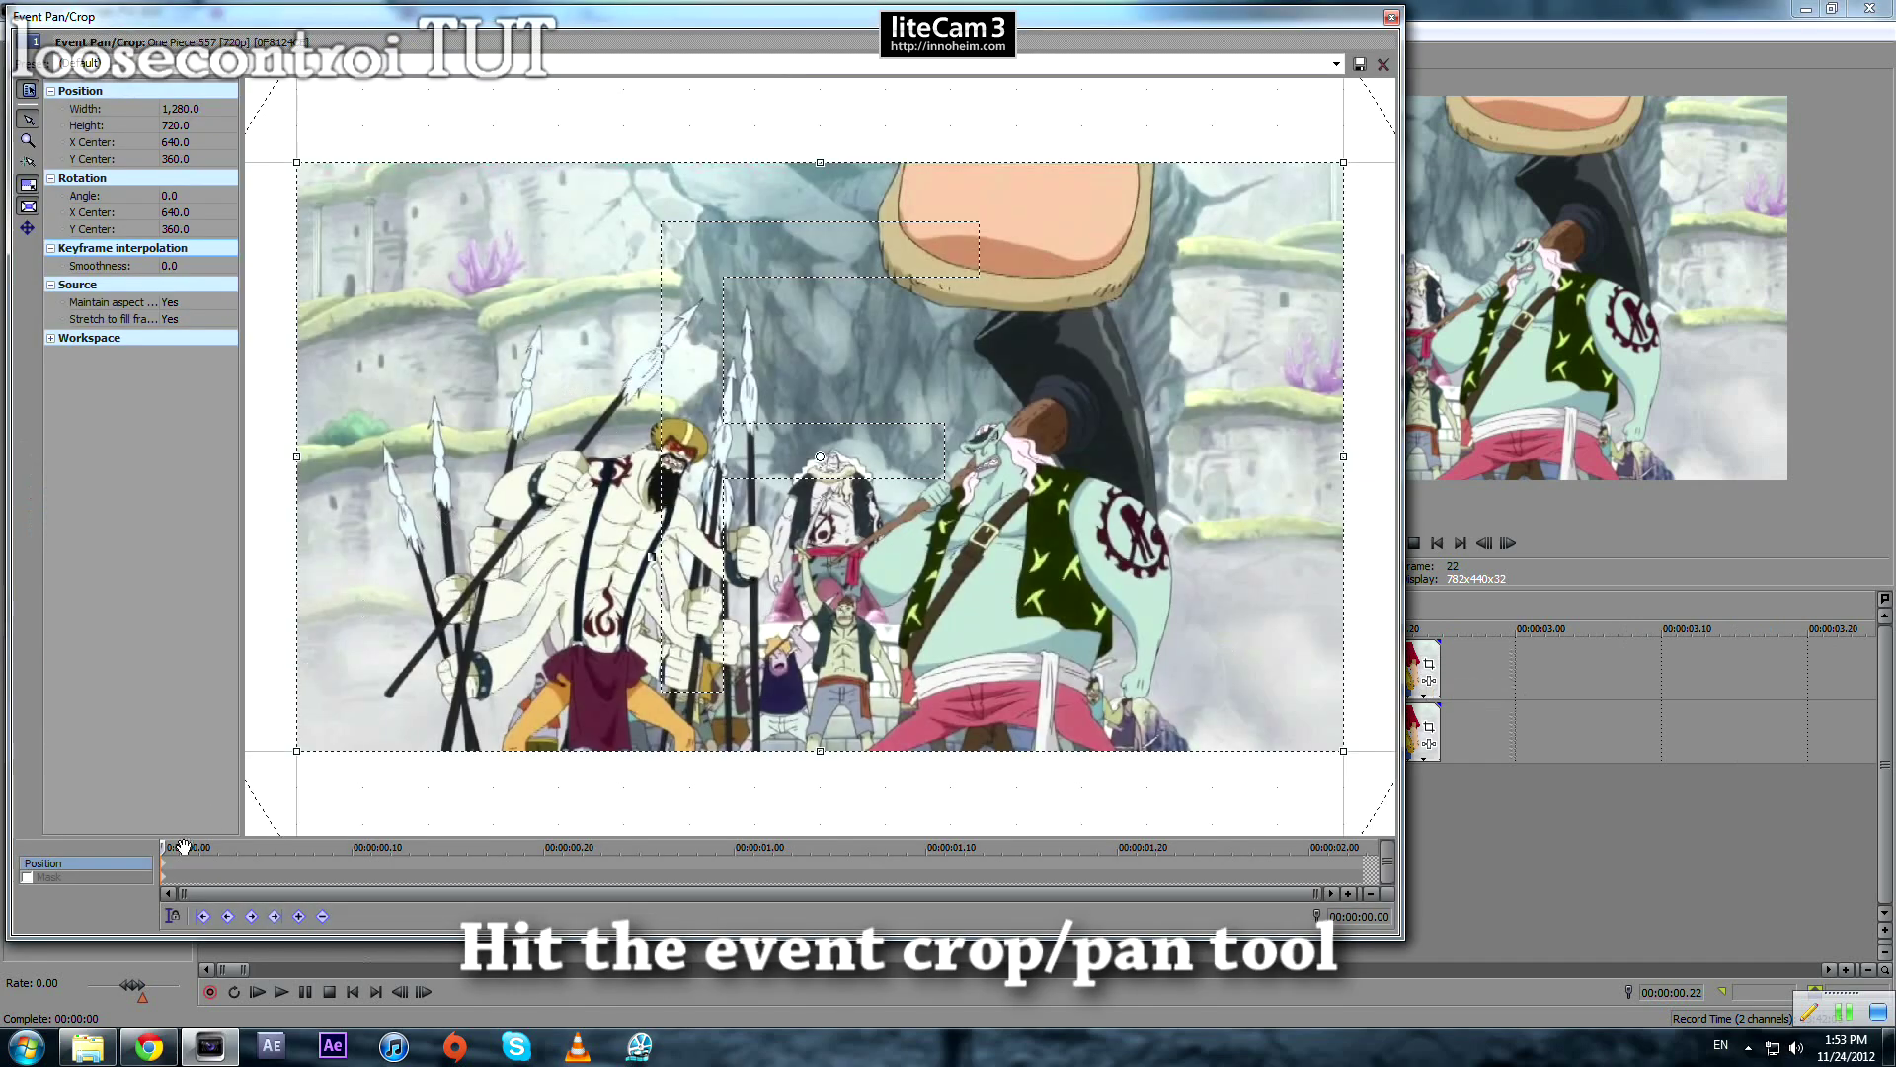
{"action": "left_click", "coordinate": [166, 877]}
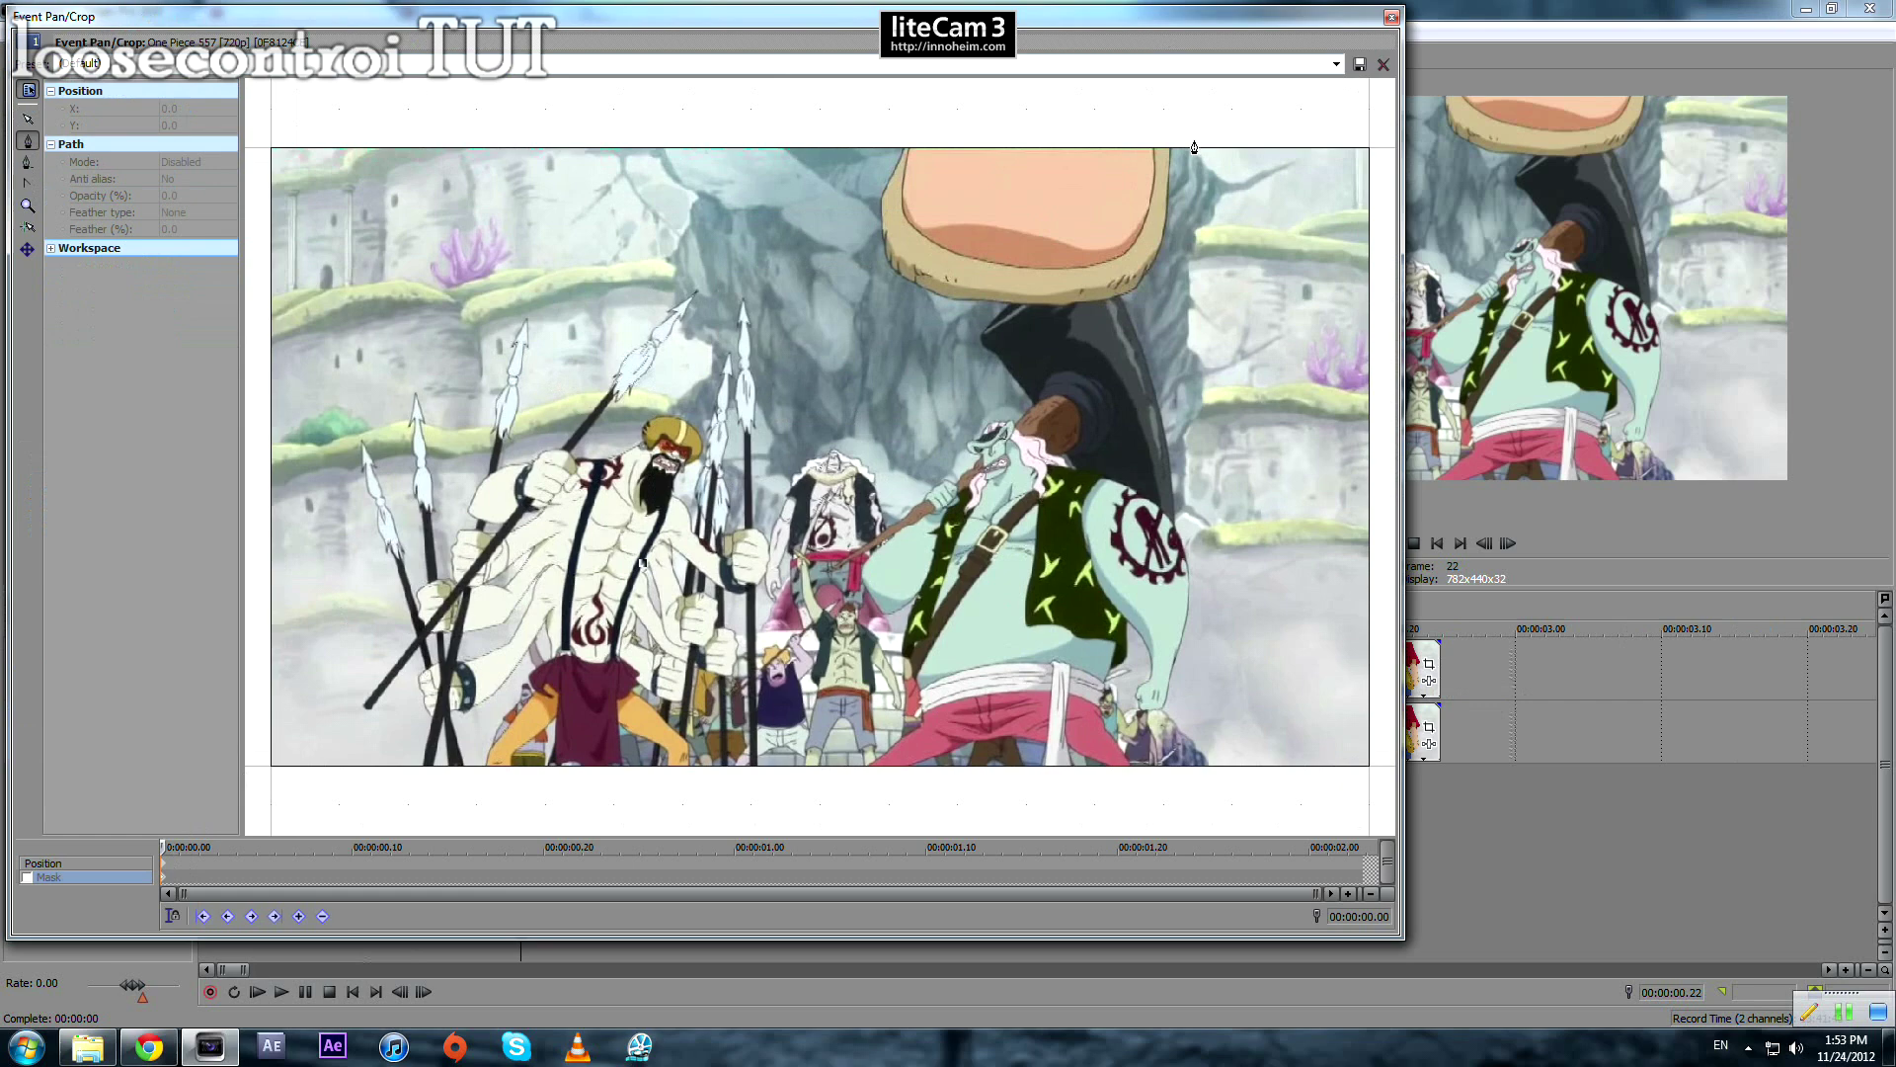
{"action": "scroll", "coordinate": [1194, 147], "scroll_direction": "up", "scroll_amount": 1}
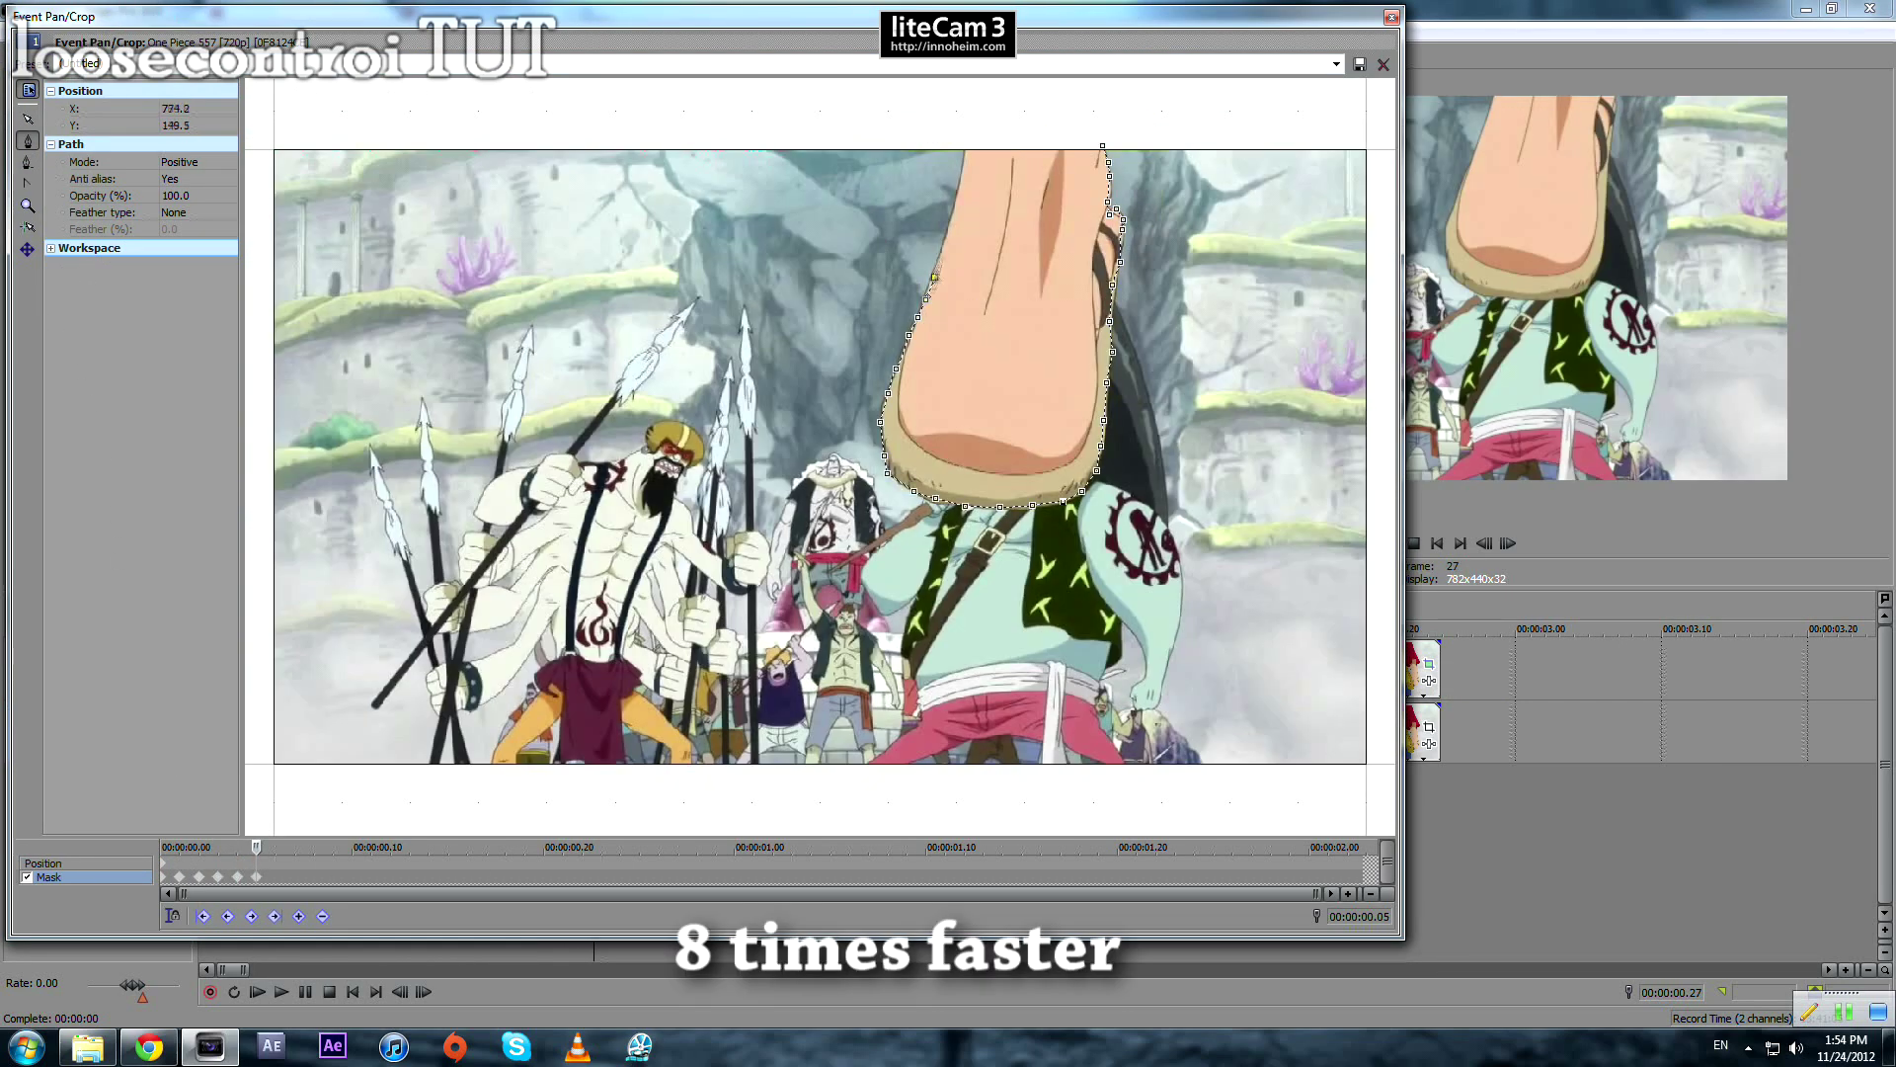
Step: Close the mask outline around the descending foot at 00:00:00.05, and delete the outdated mask path at 00:00:00.08
{"action": "left_click", "coordinate": [946, 237]}
{"action": "left_click", "coordinate": [965, 147]}
{"action": "left_click", "coordinate": [1102, 146]}
{"action": "key", "text": "Right"}
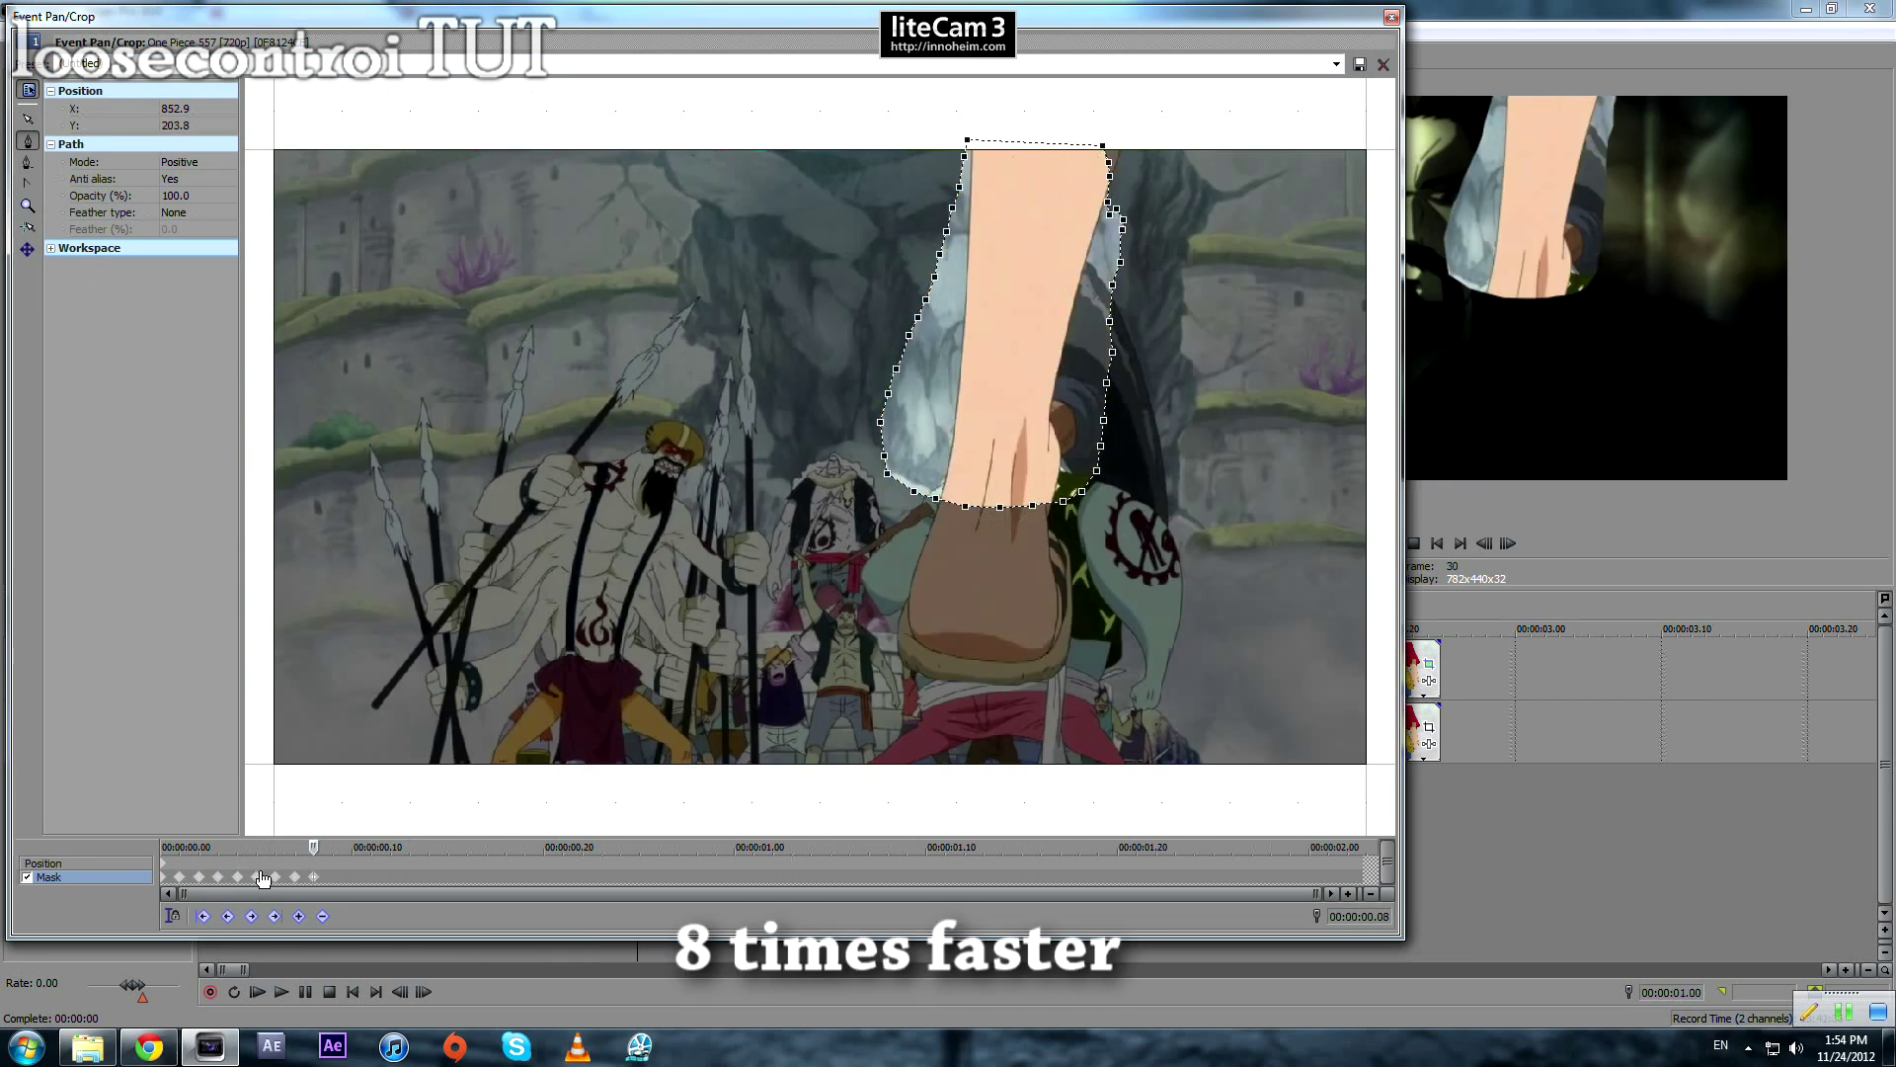
{"action": "key", "text": "Delete"}
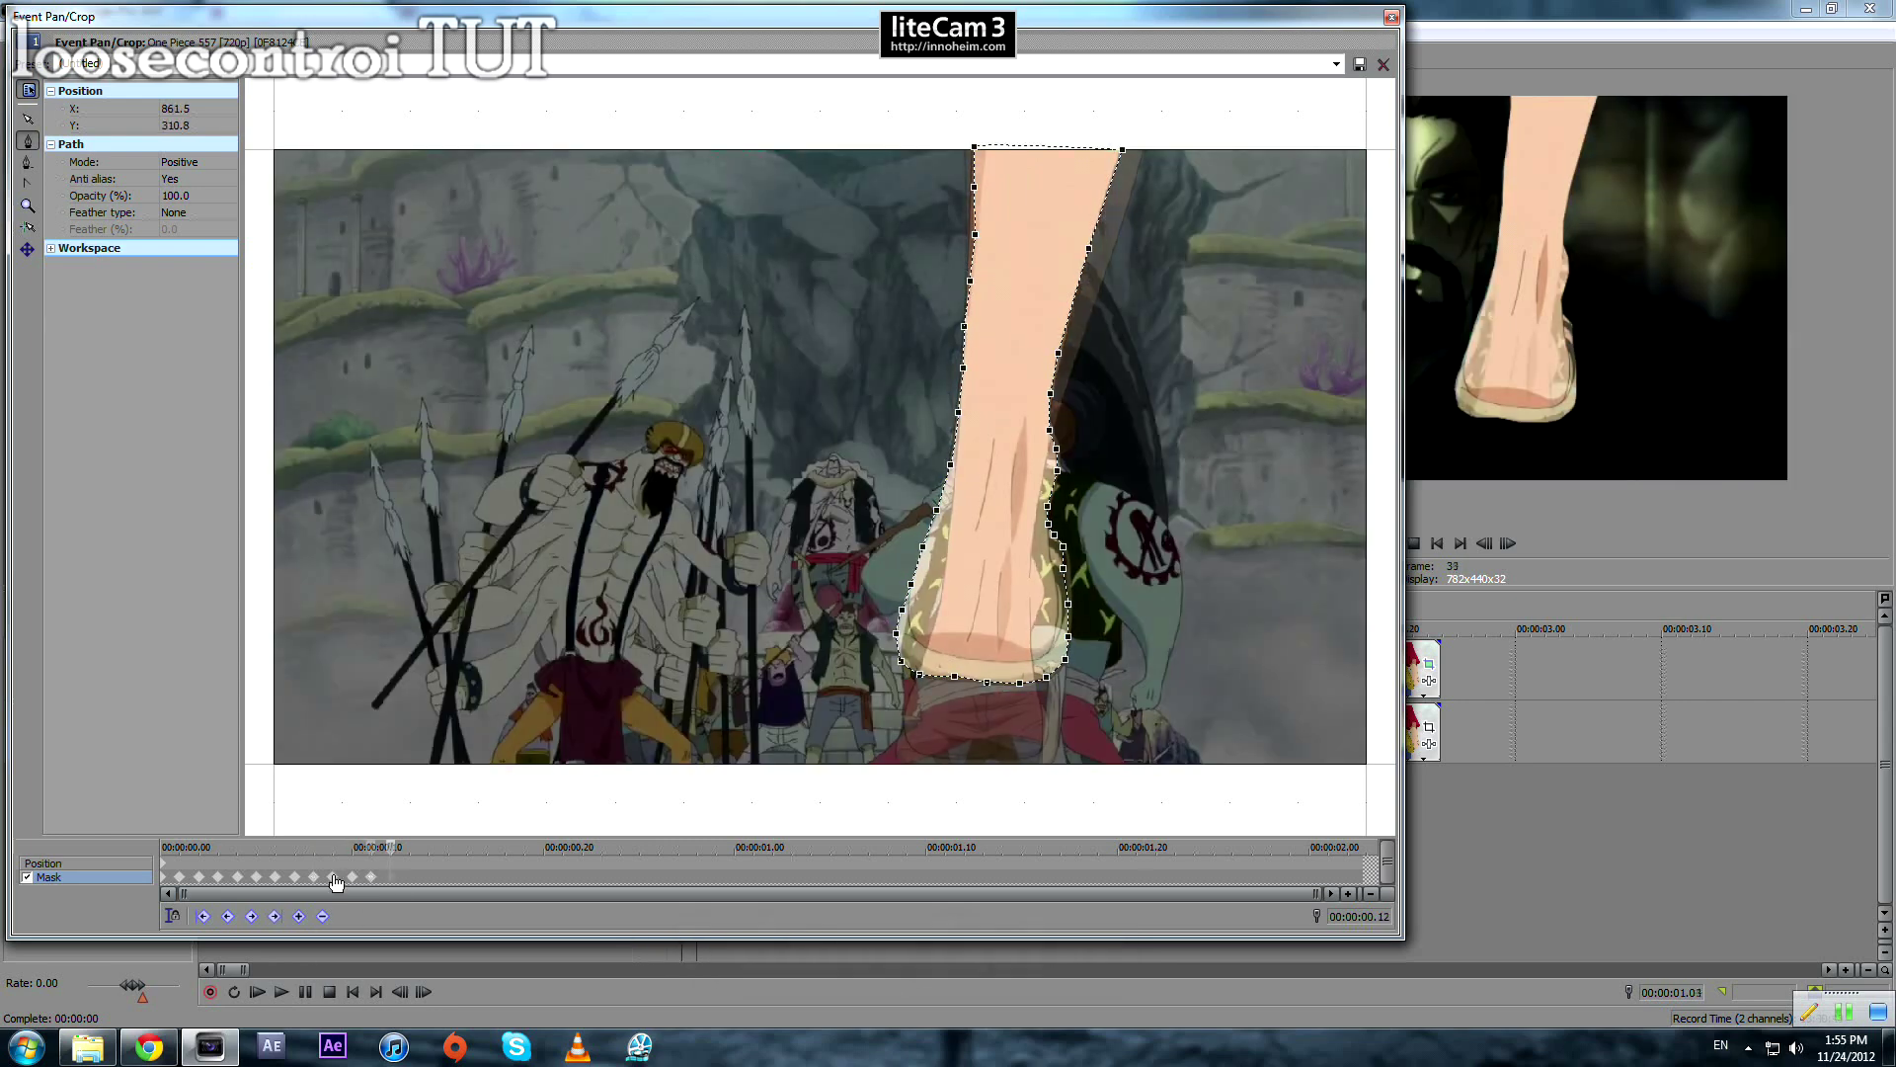
Step: Add a mask keyframe at 00:00:00.12, delete the mask path there, and close Event Pan/Crop
{"action": "double_click", "coordinate": [391, 878]}
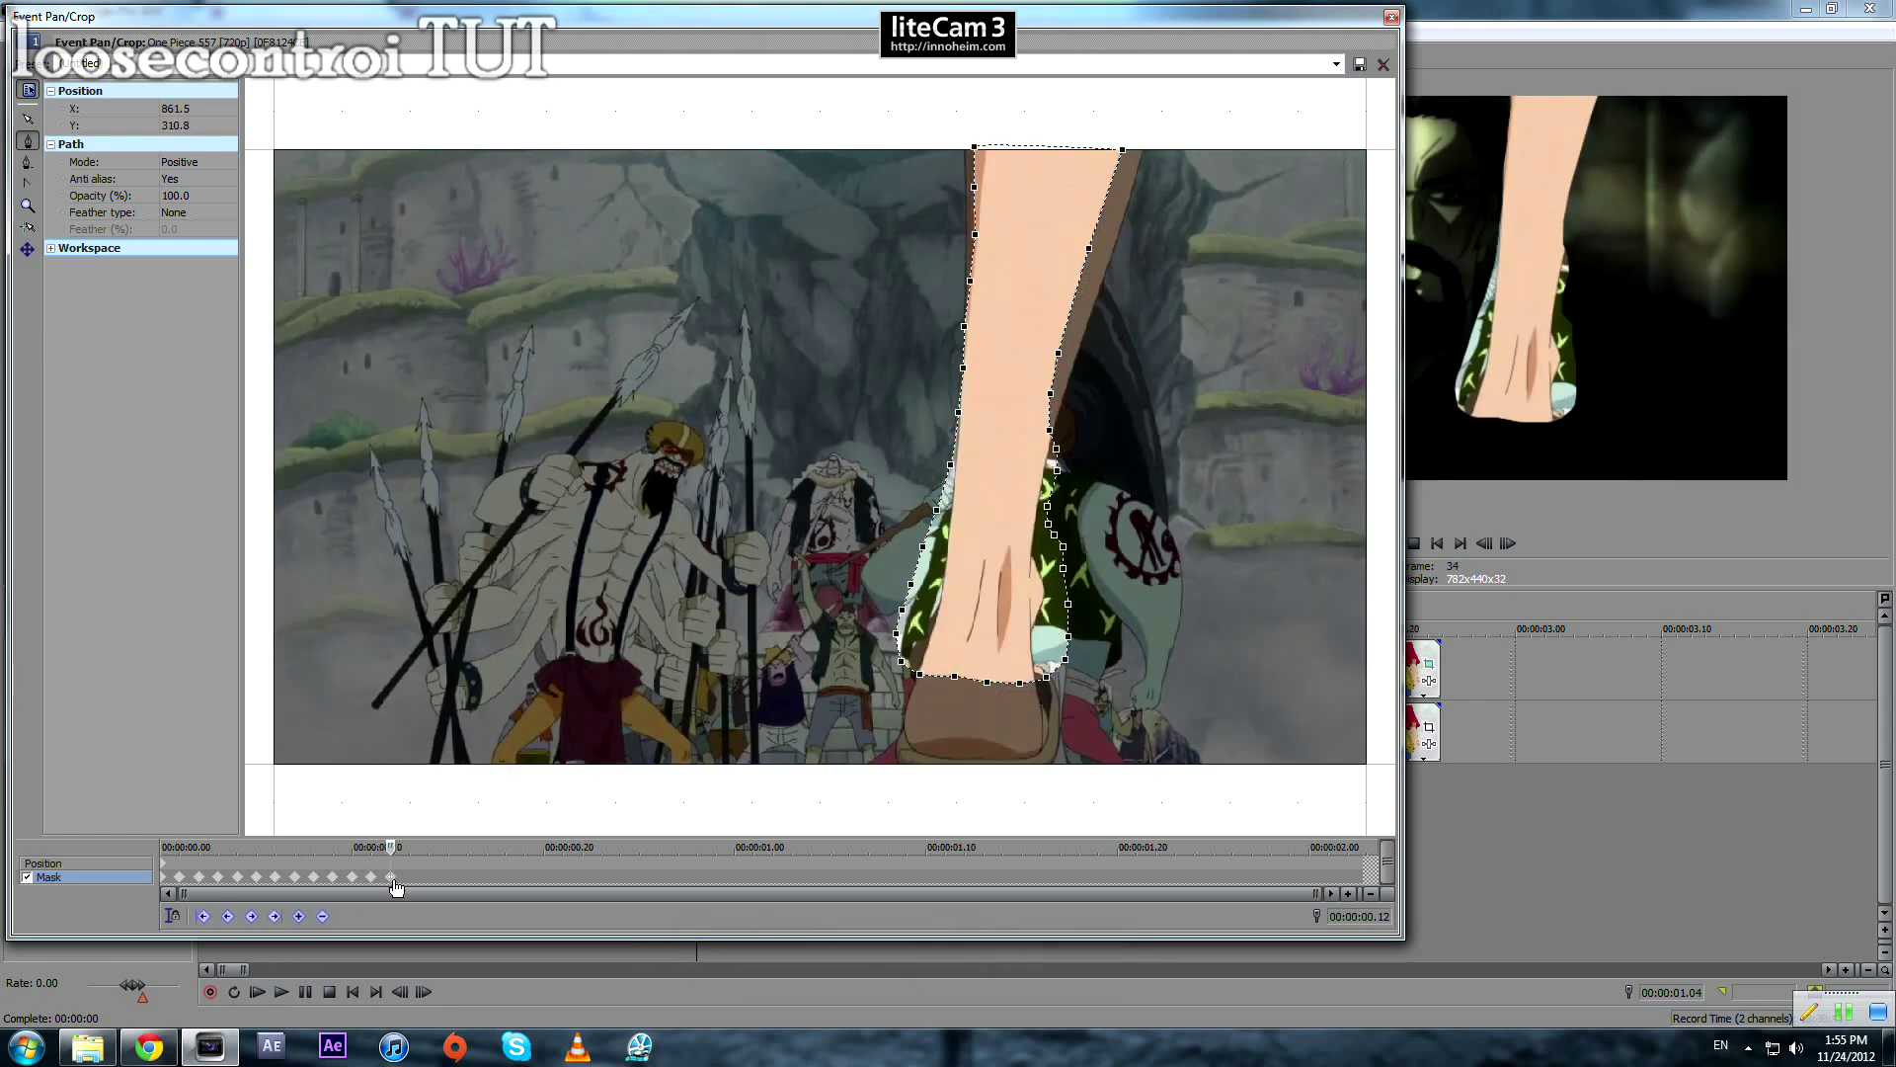
{"action": "left_click", "coordinate": [370, 878]}
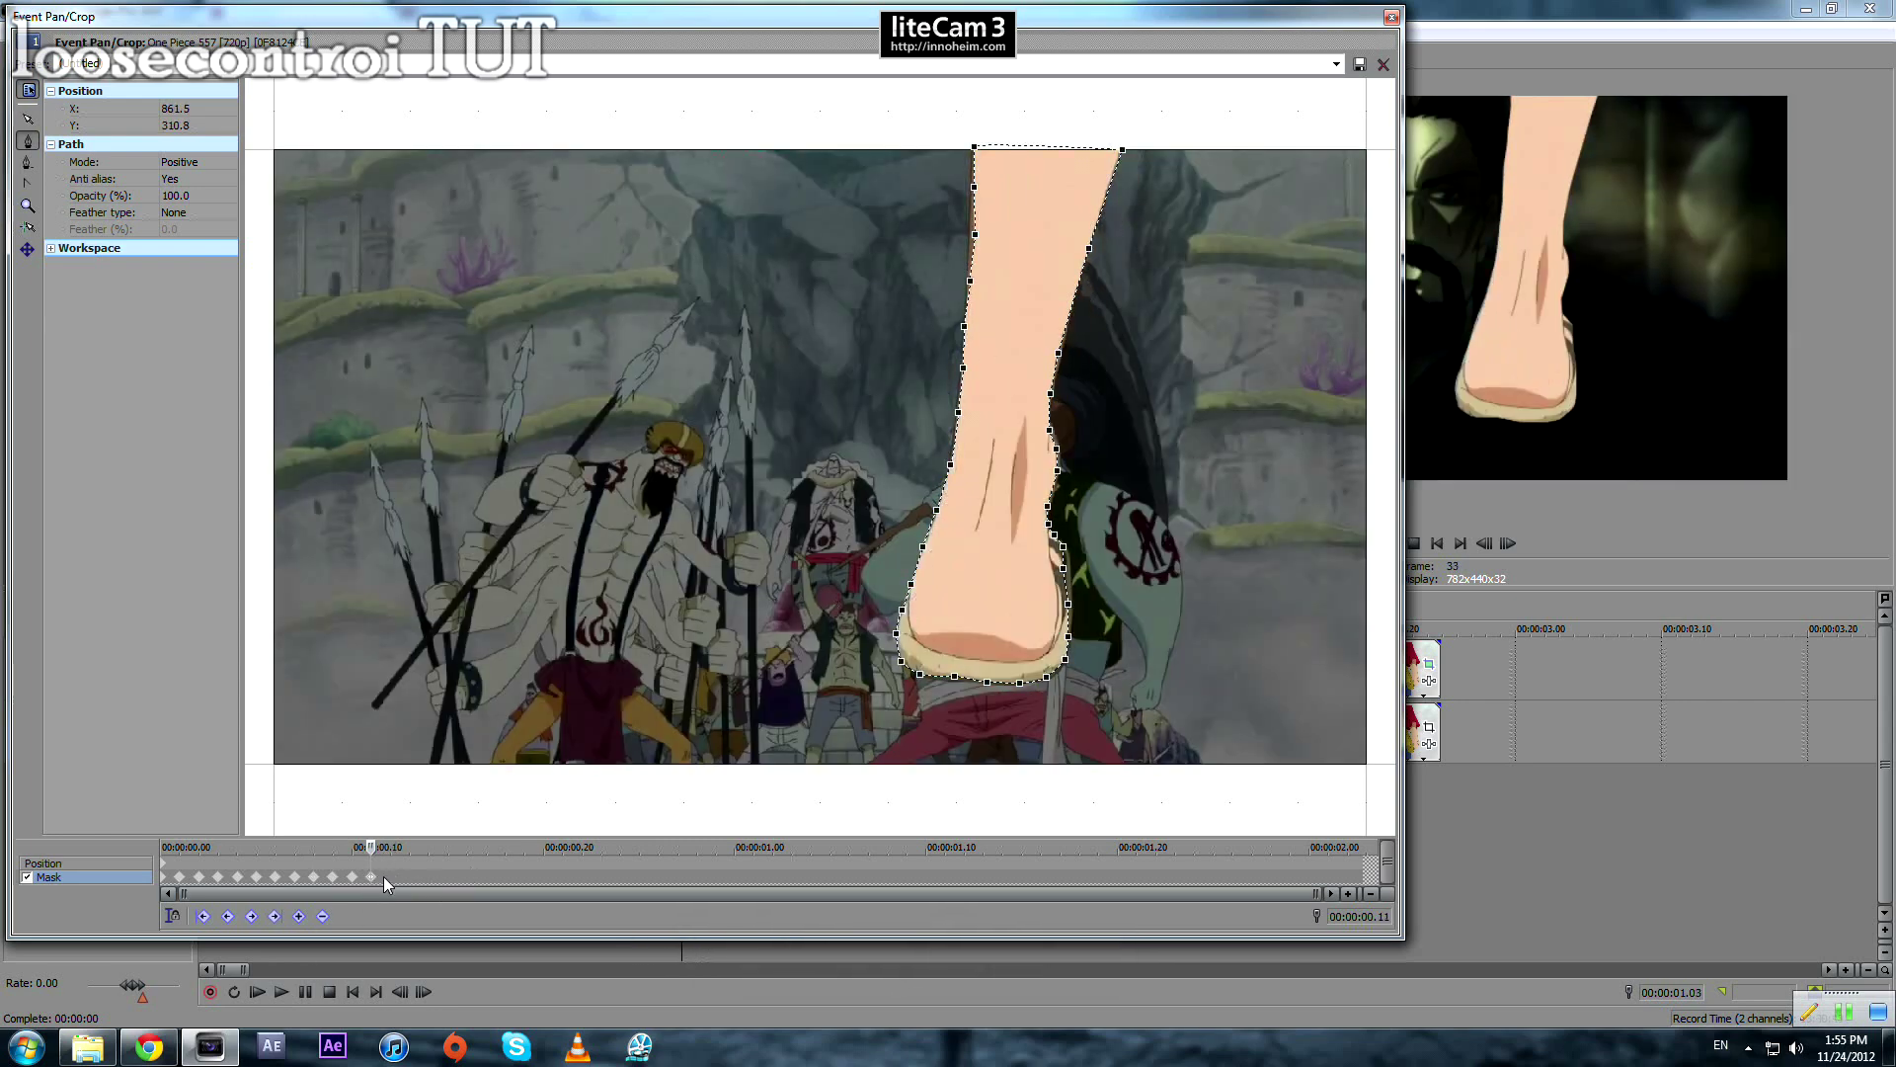
{"action": "left_click", "coordinate": [390, 877]}
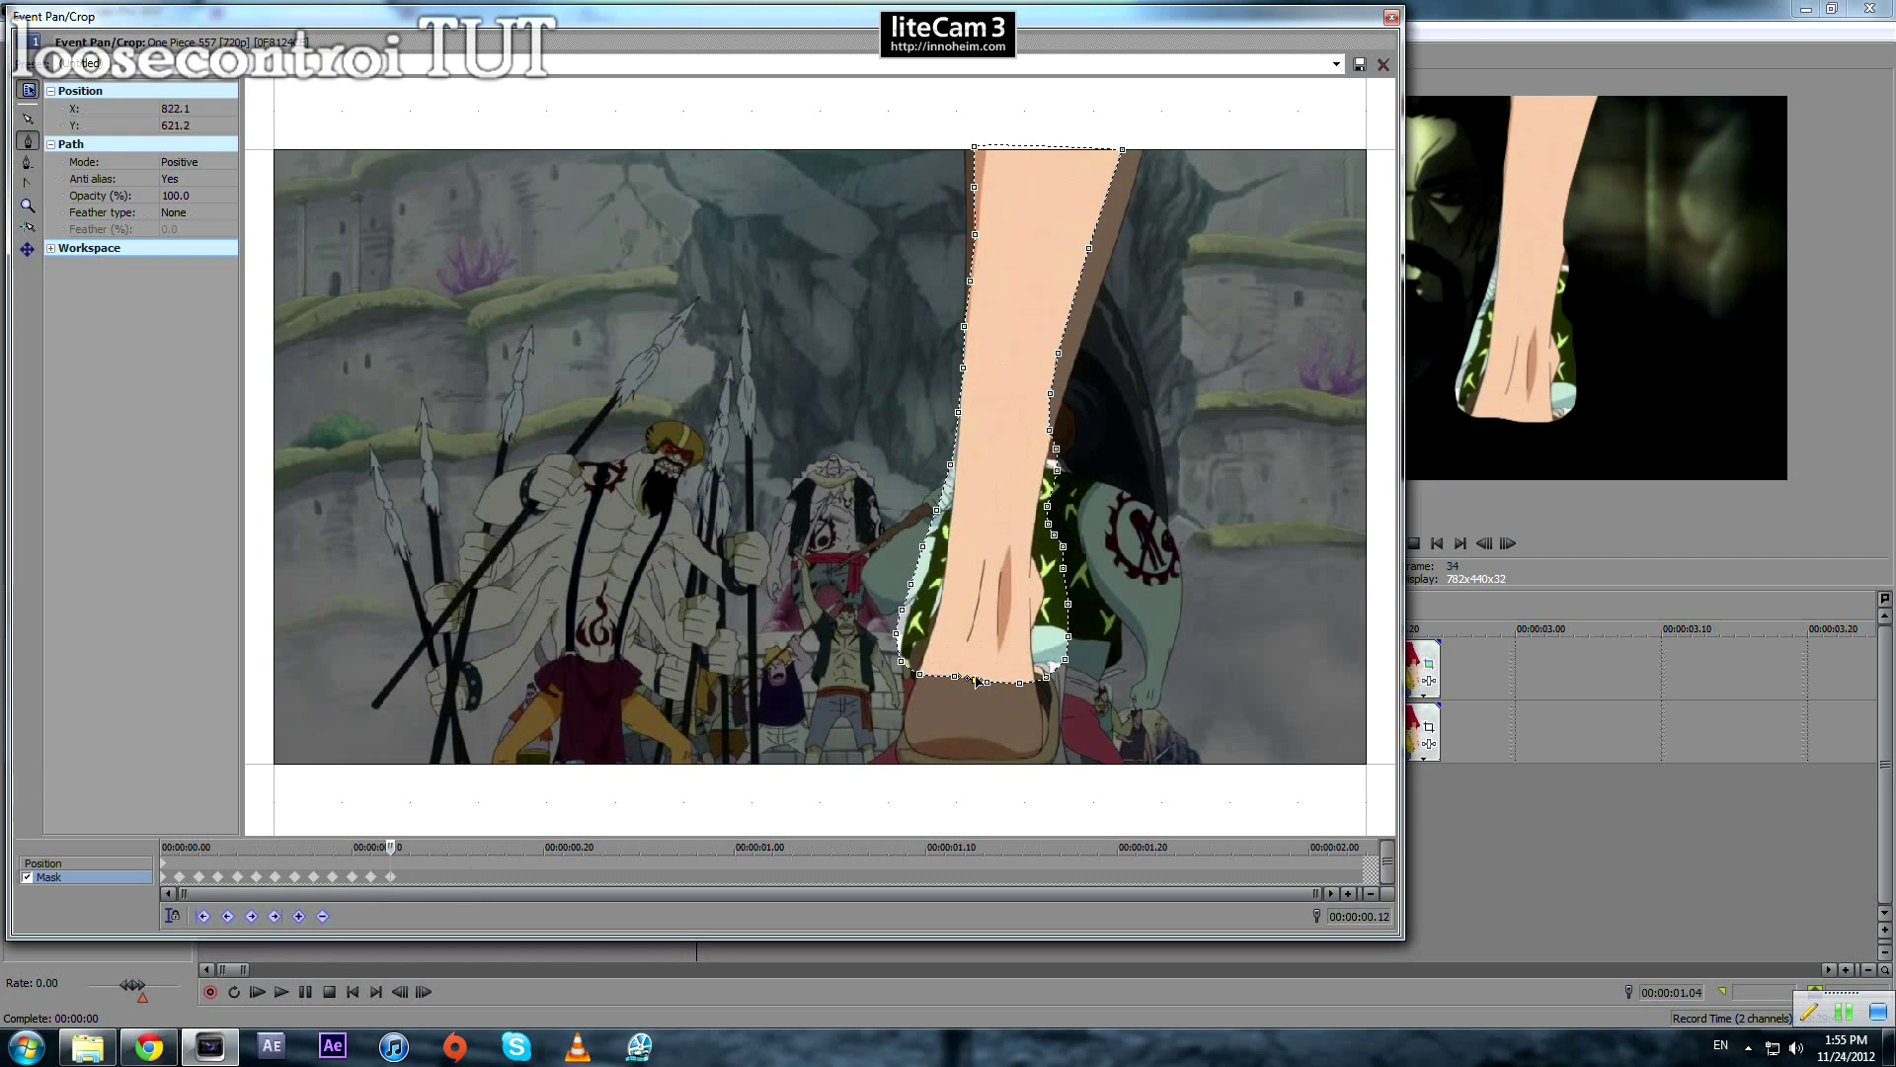
{"action": "key", "text": "Delete"}
{"action": "left_click", "coordinate": [1392, 18]}
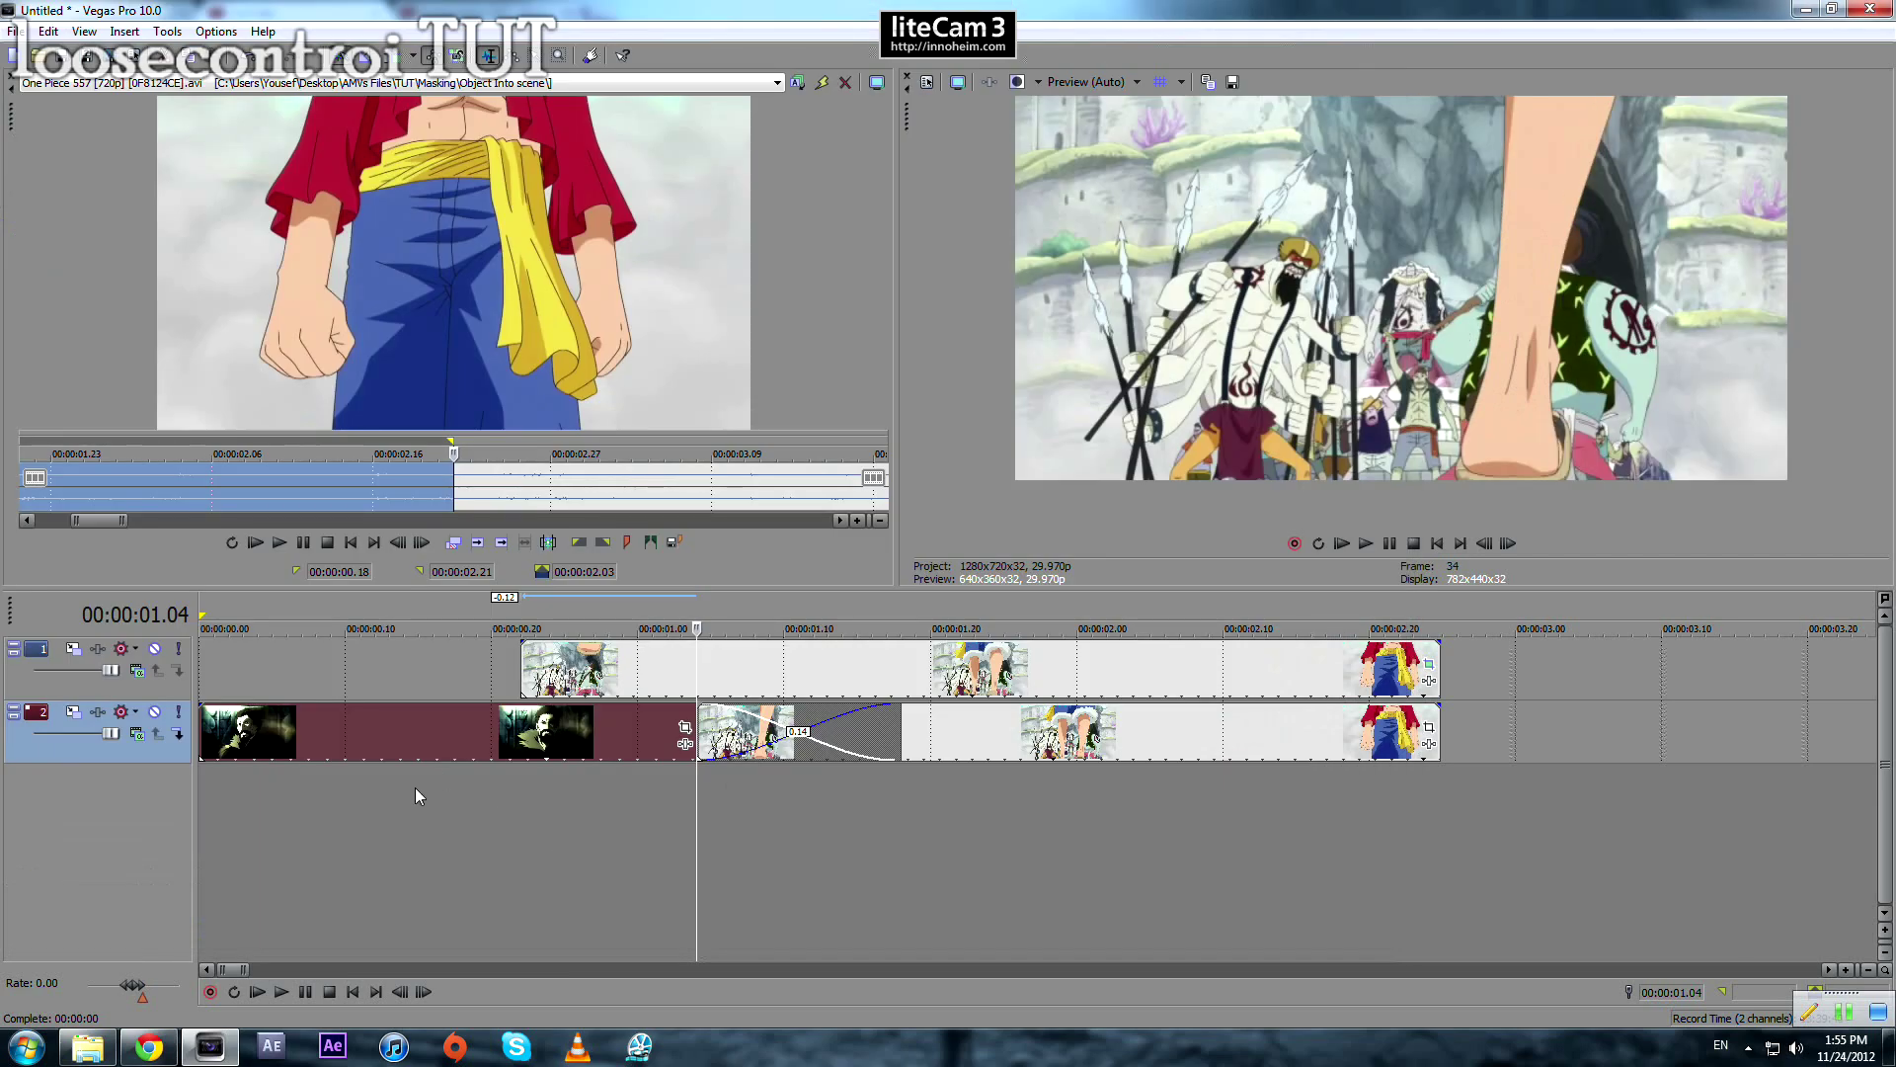
Step: Step frame by frame from 00:00:00.16 to check the masked foot entering over the Fate Zero clip
{"action": "left_click", "coordinate": [451, 784]}
{"action": "scroll", "coordinate": [859, 784], "scroll_direction": "up", "scroll_amount": 3}
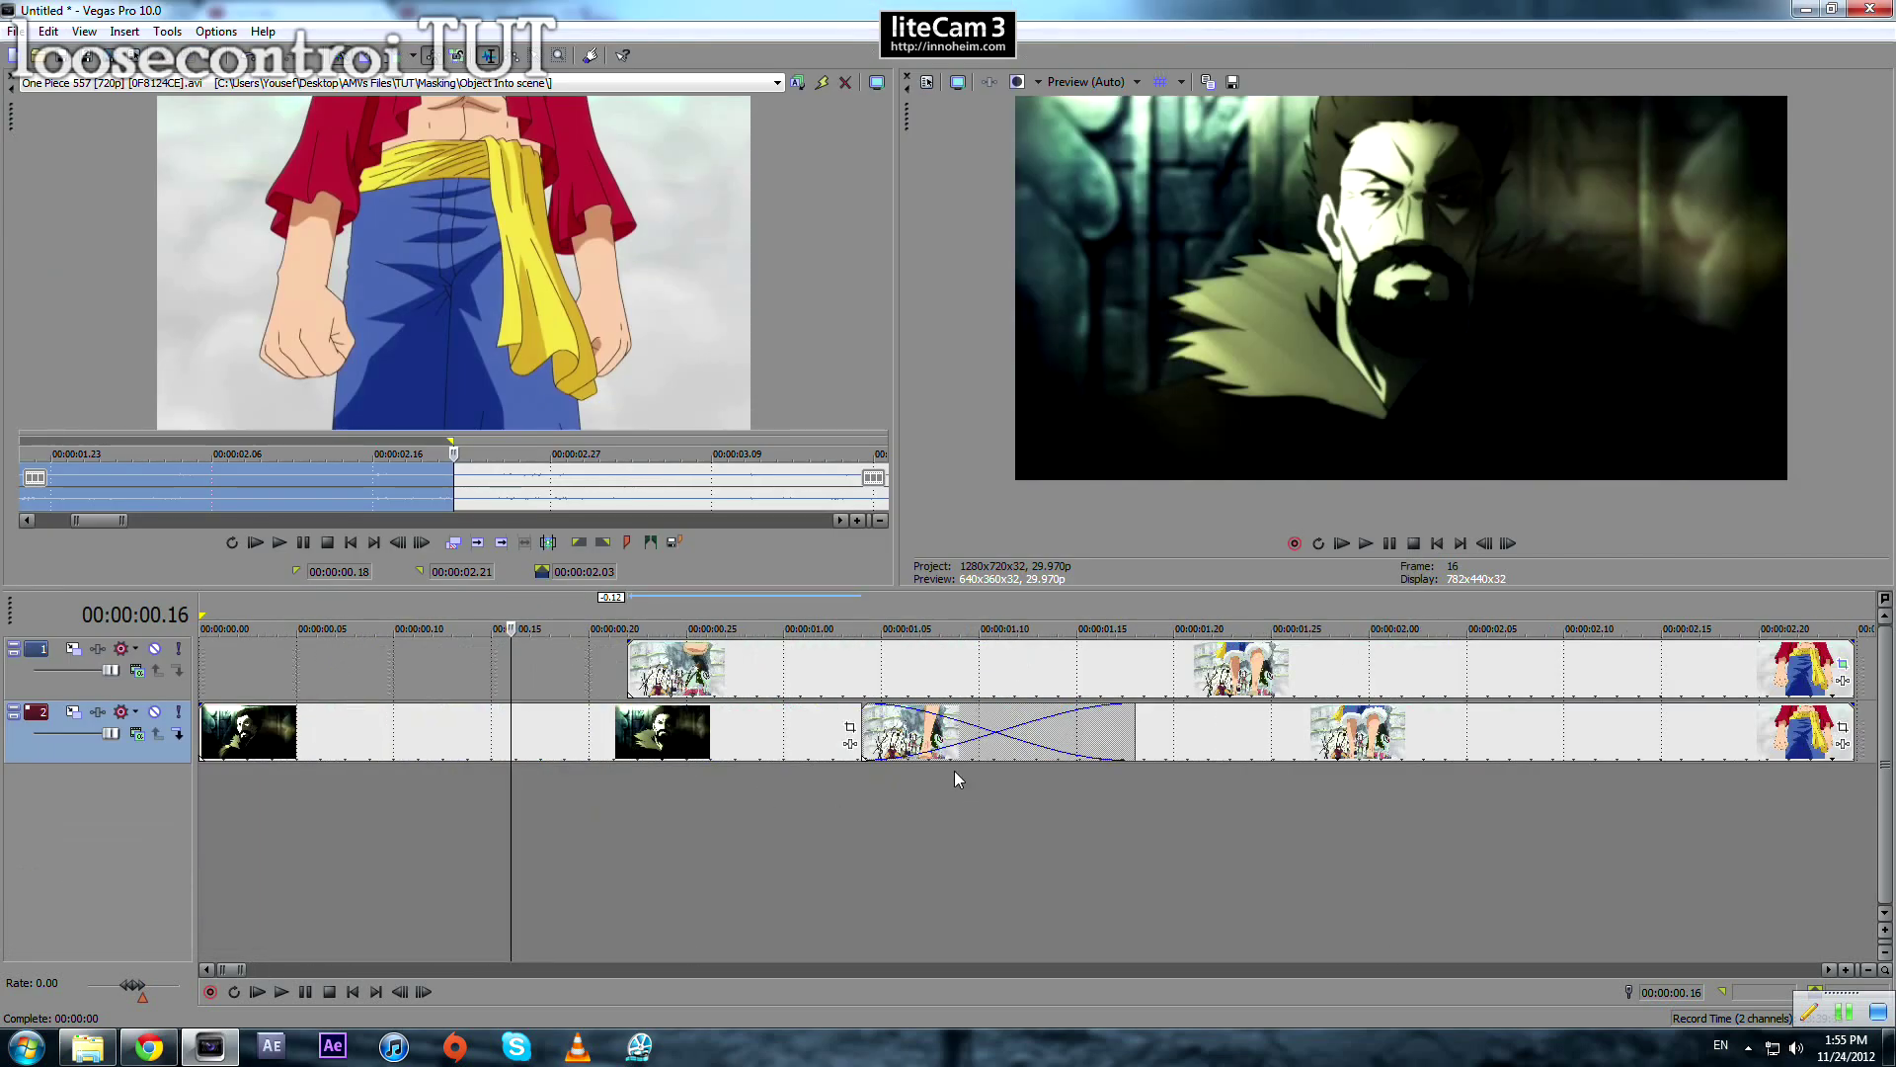
{"action": "key", "text": "Right"}
{"action": "key", "text": "Right"}
{"action": "key", "text": "Right"}
{"action": "key", "text": "Right"}
{"action": "key", "text": "Right"}
{"action": "key", "text": "Right"}
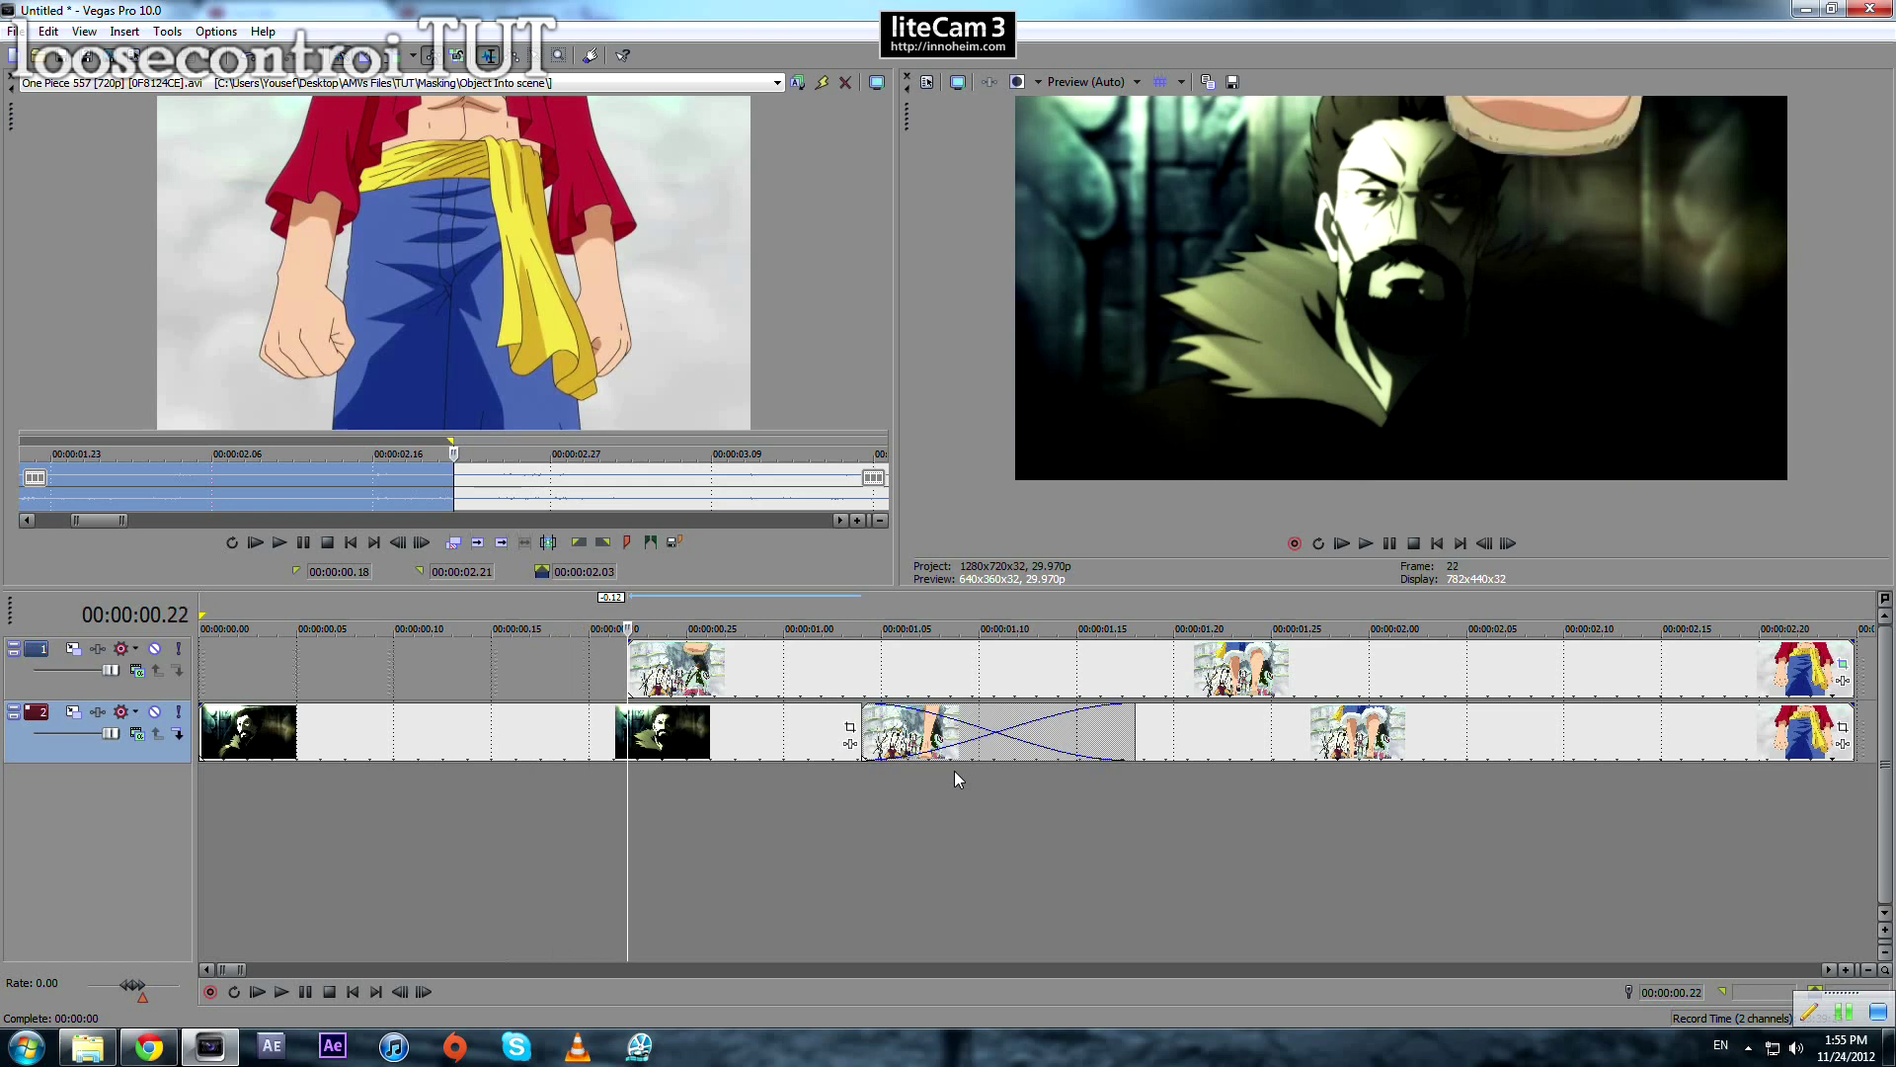
{"action": "key", "text": "Right"}
{"action": "key", "text": "Right"}
{"action": "key", "text": "Right"}
{"action": "key", "text": "Right"}
{"action": "key", "text": "Right"}
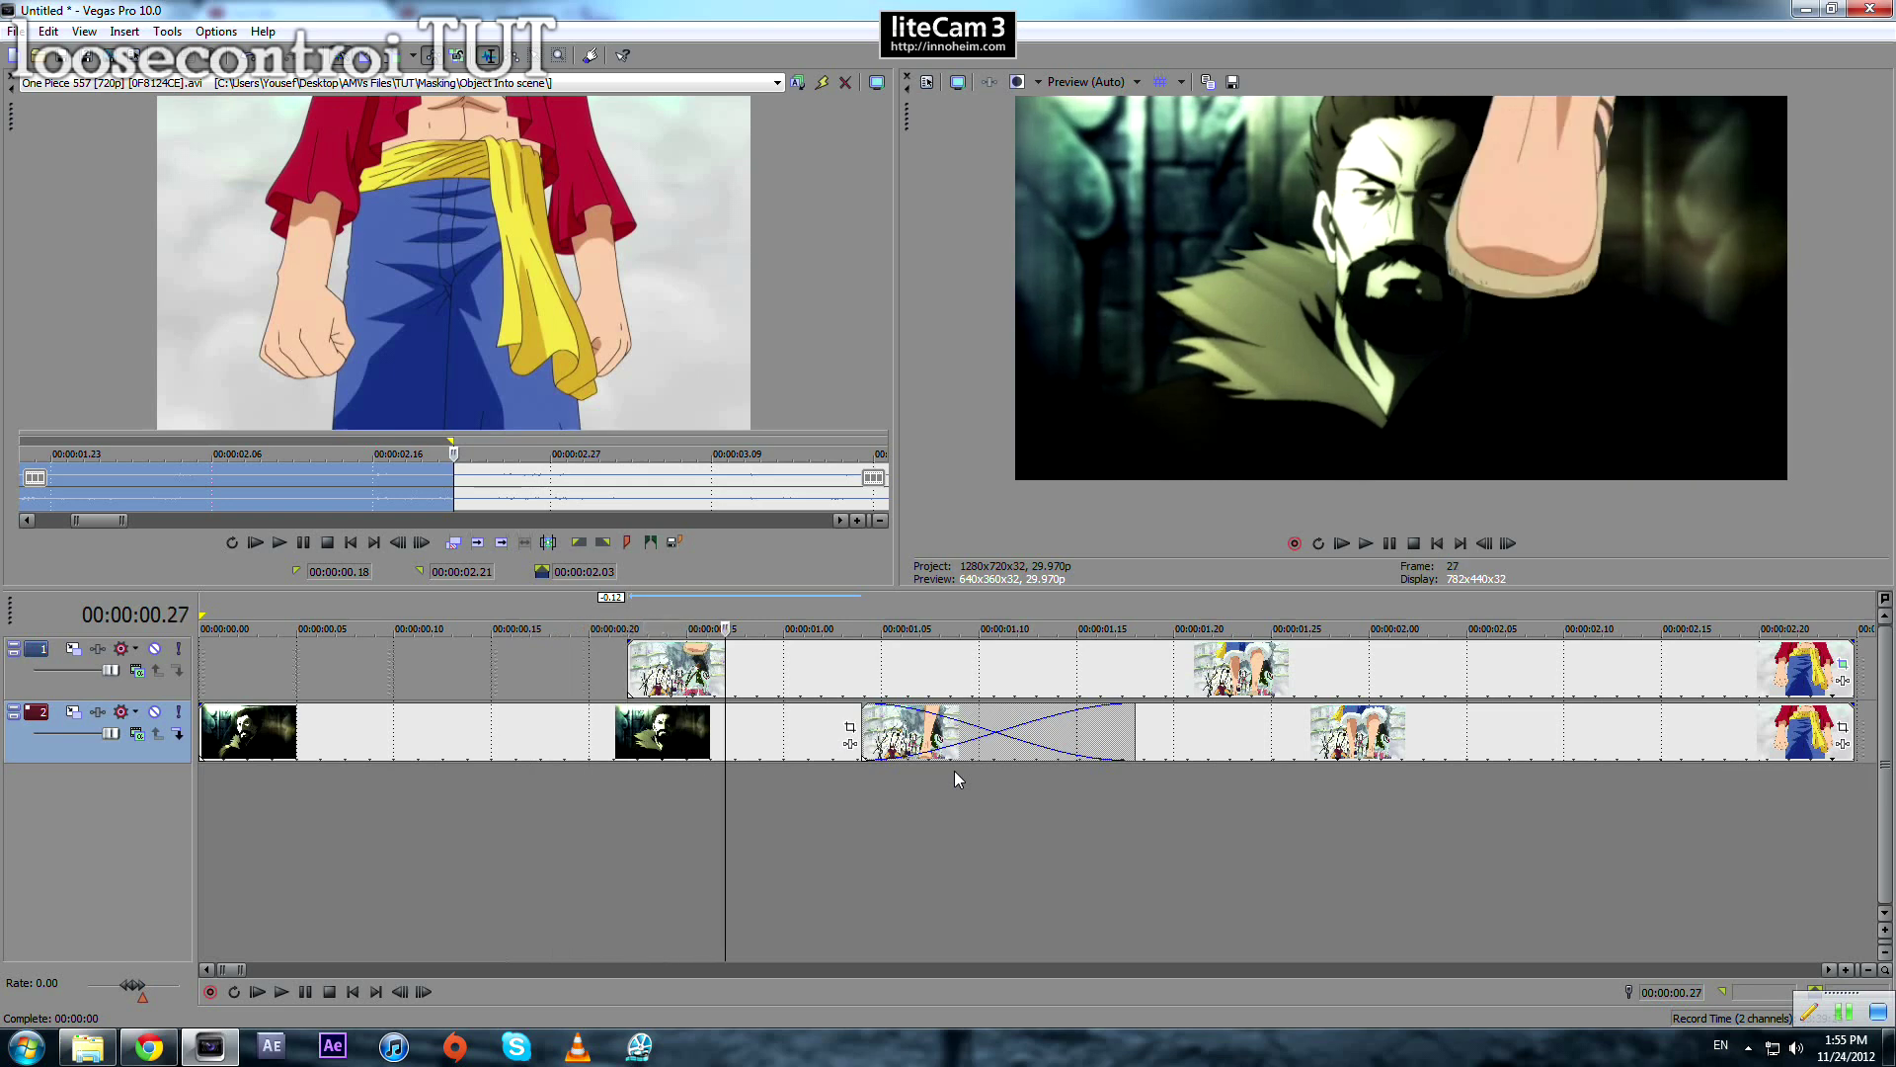
{"action": "key", "text": "Right"}
{"action": "key", "text": "Right"}
{"action": "key", "text": "Right"}
{"action": "key", "text": "Right"}
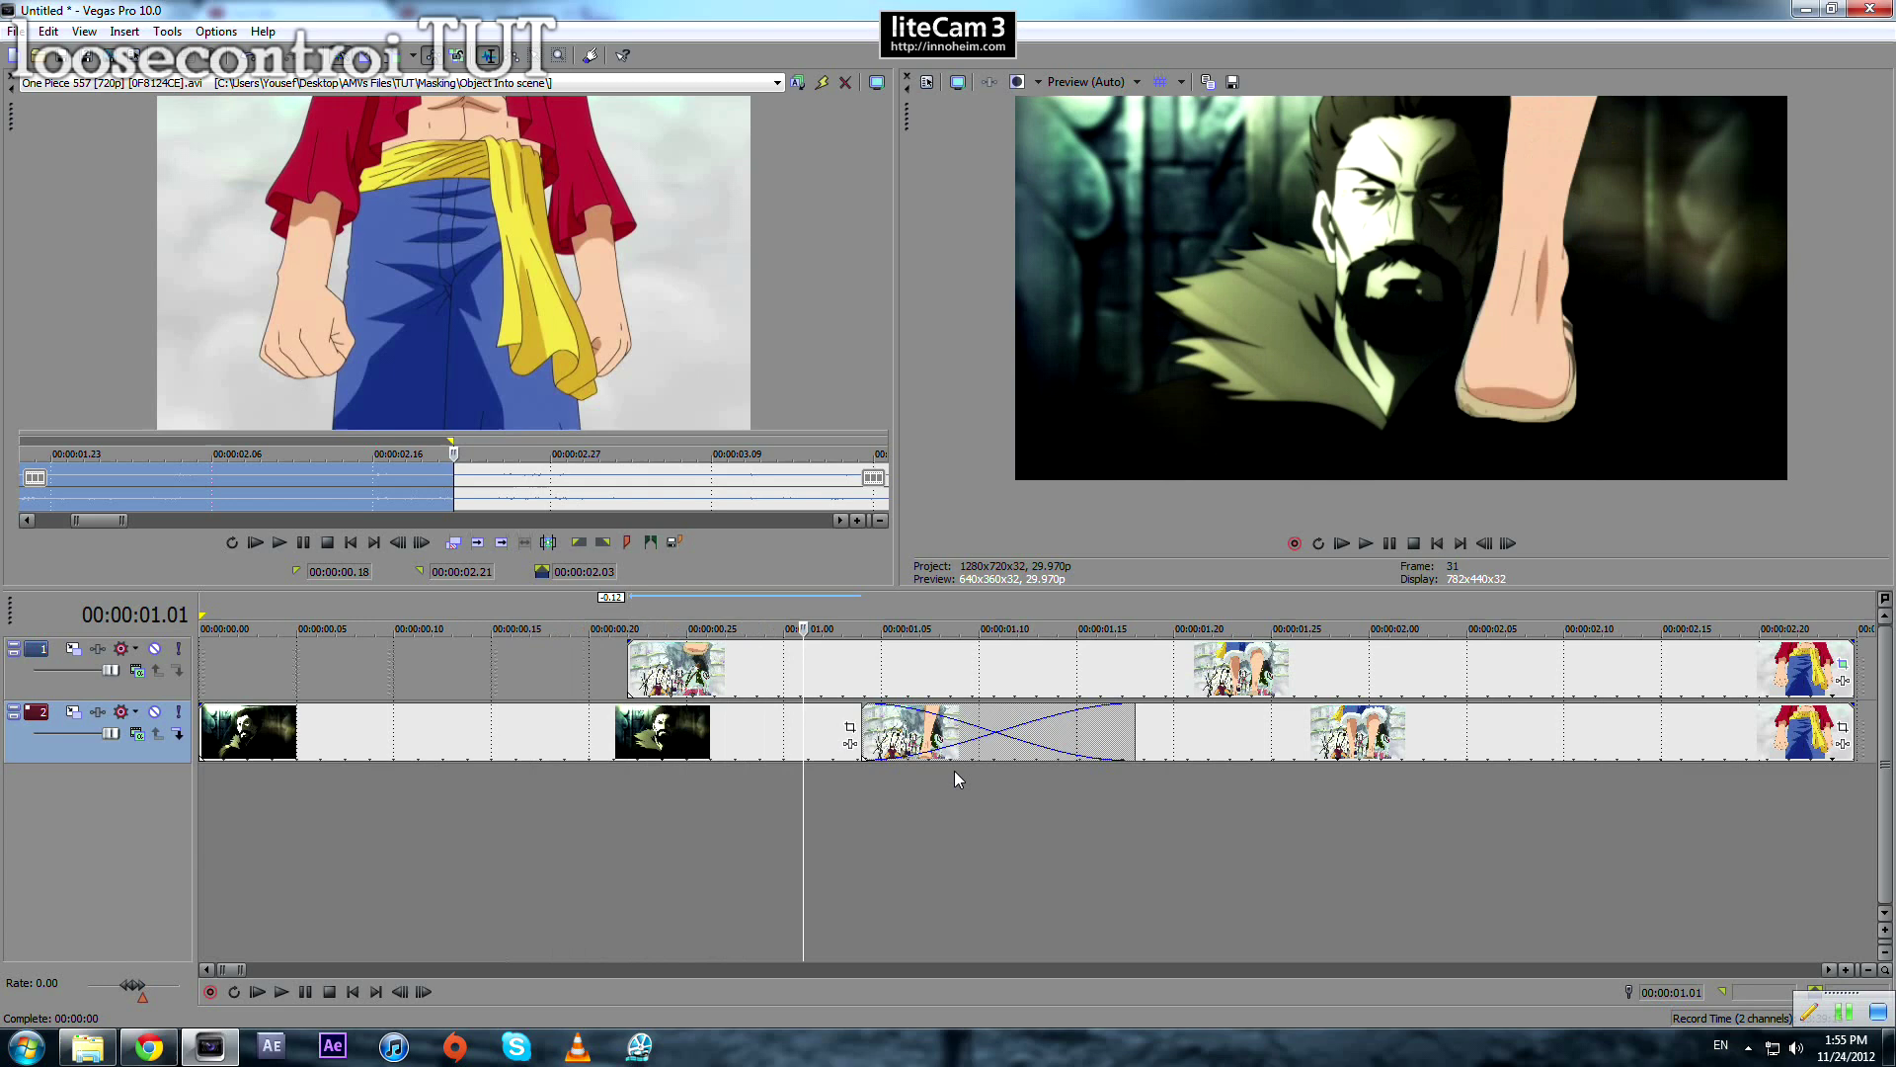
{"action": "key", "text": "Right"}
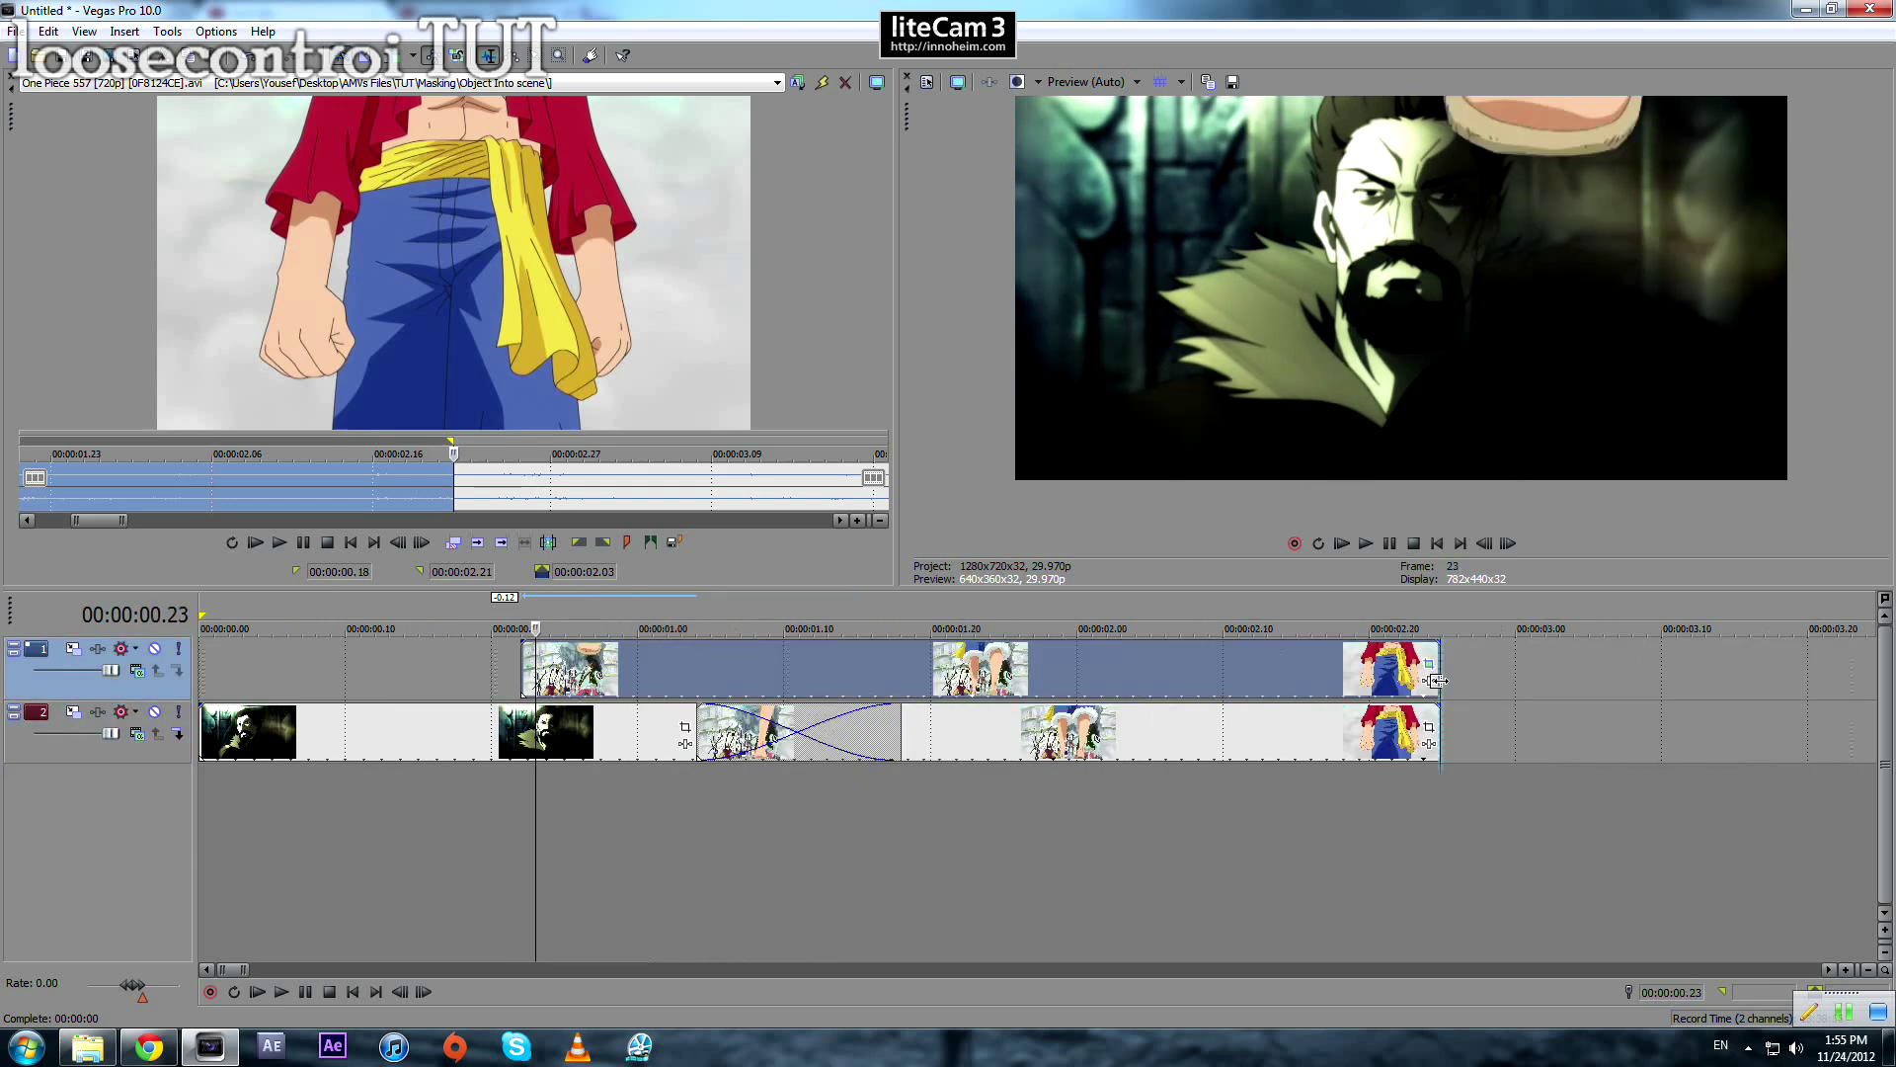
Step: Trim the end of the masked track 1 clip to where the crossfade on track 2 ends
{"action": "left_click_drag", "start_coordinate": [1438, 681], "coordinate": [901, 693]}
{"action": "left_click", "coordinate": [899, 719]}
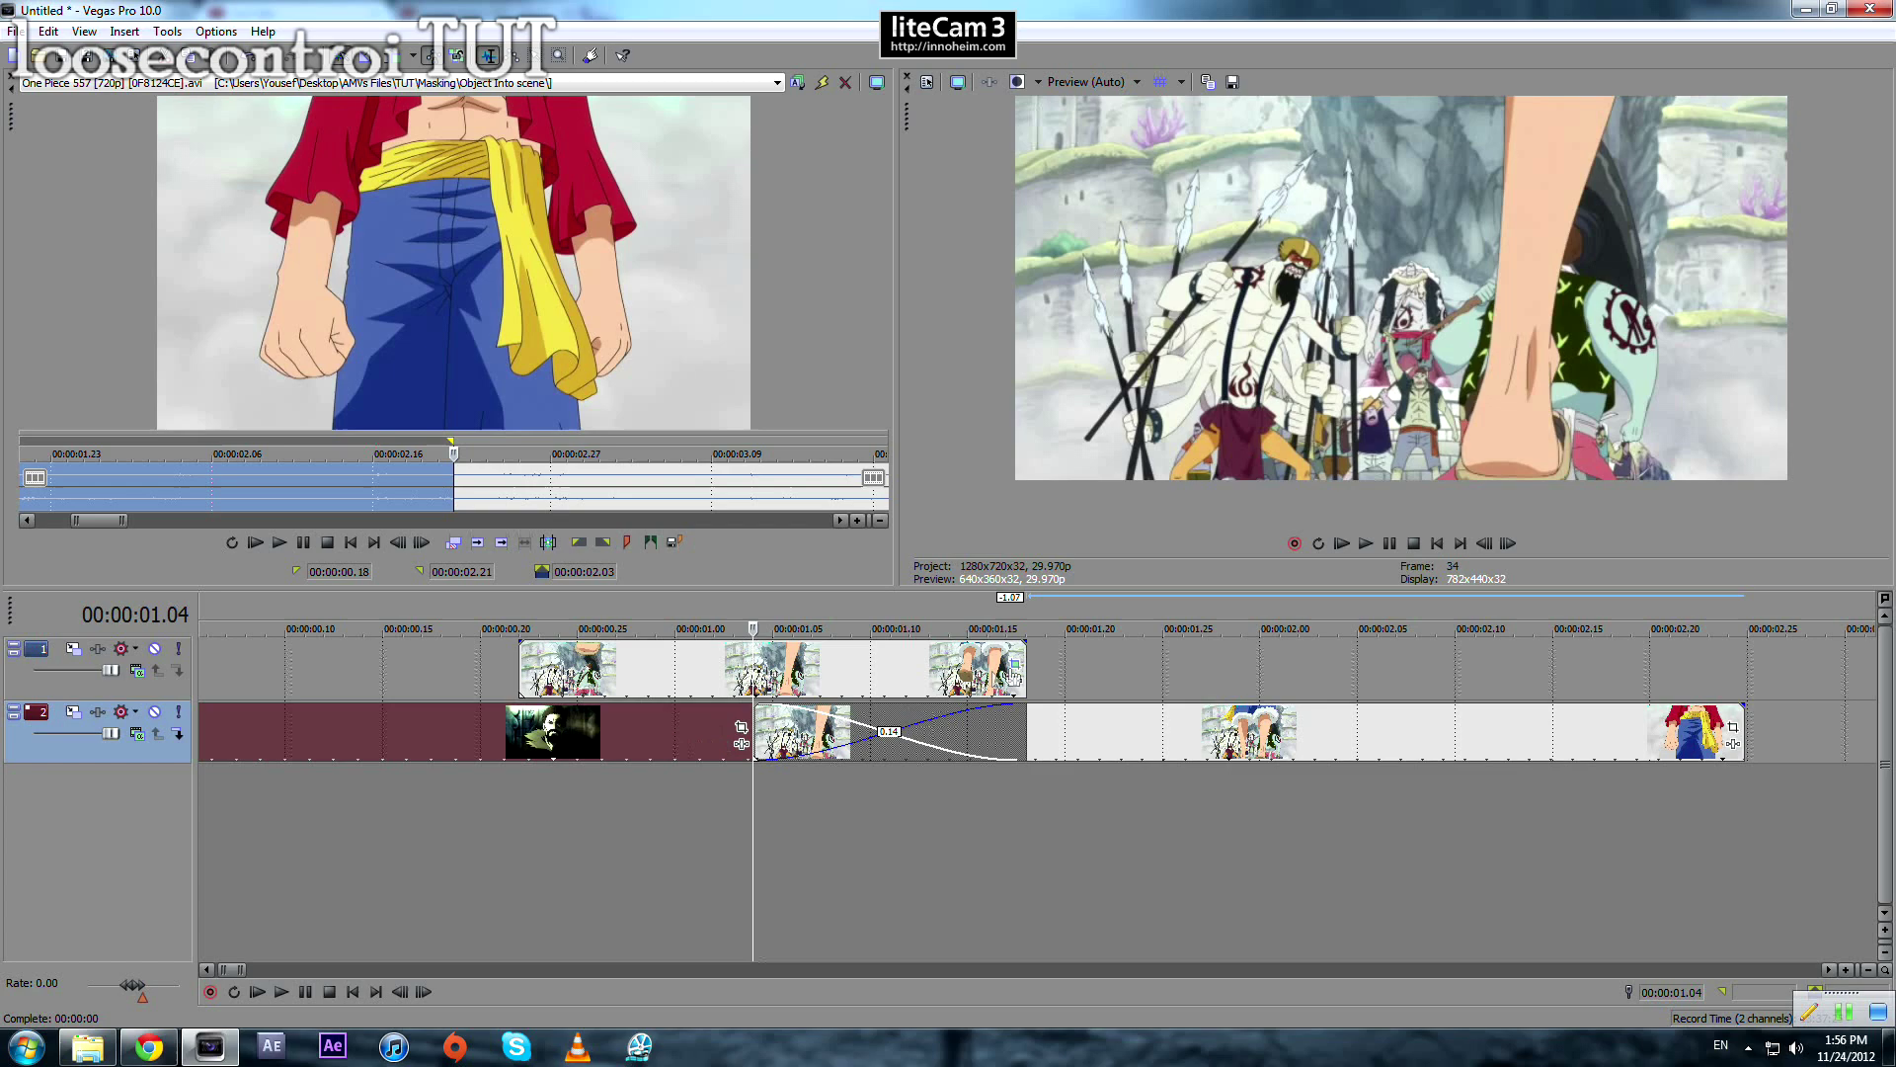
Step: Continue the track 1 clip's mask frame by frame from 00:00:00.12 to 00:00:00.25, outlining both legs and trouser cuffs
{"action": "left_click", "coordinate": [1014, 663]}
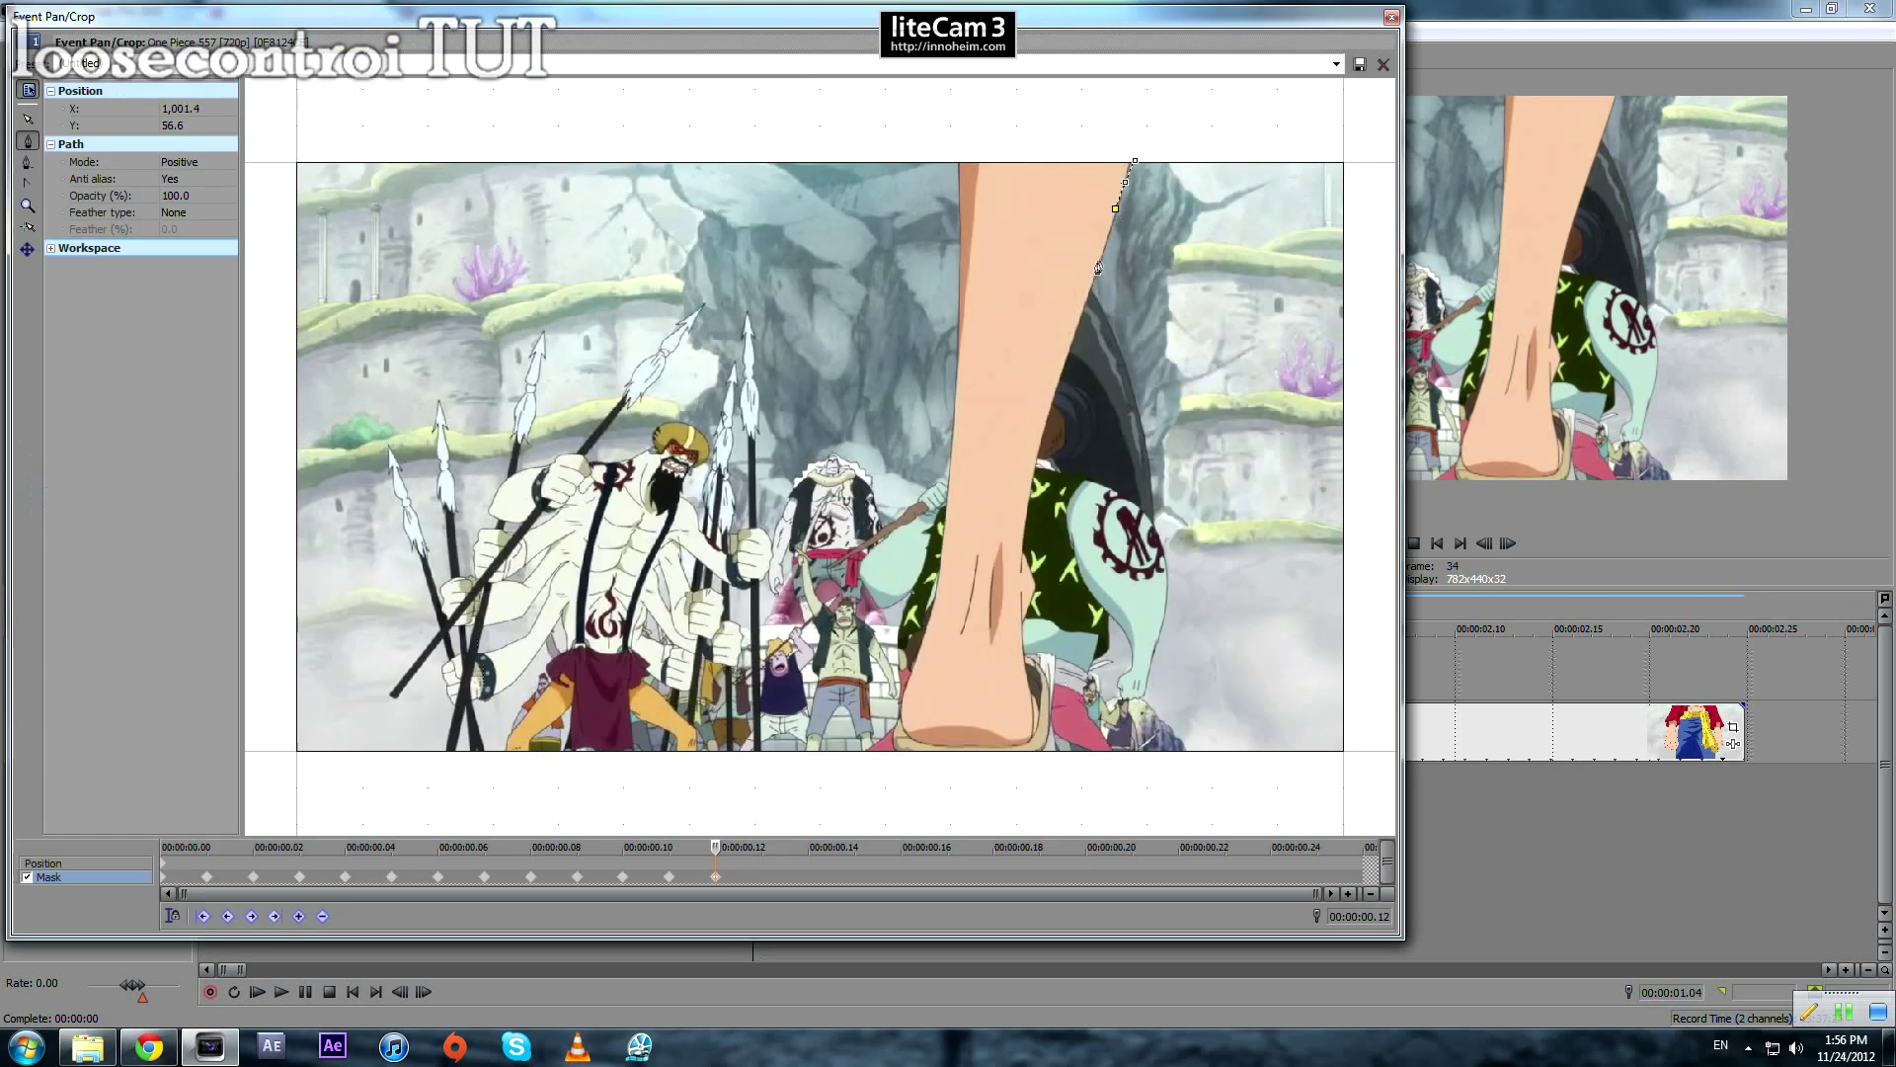
{"action": "left_click_drag", "start_coordinate": [969, 187], "coordinate": [1195, 168]}
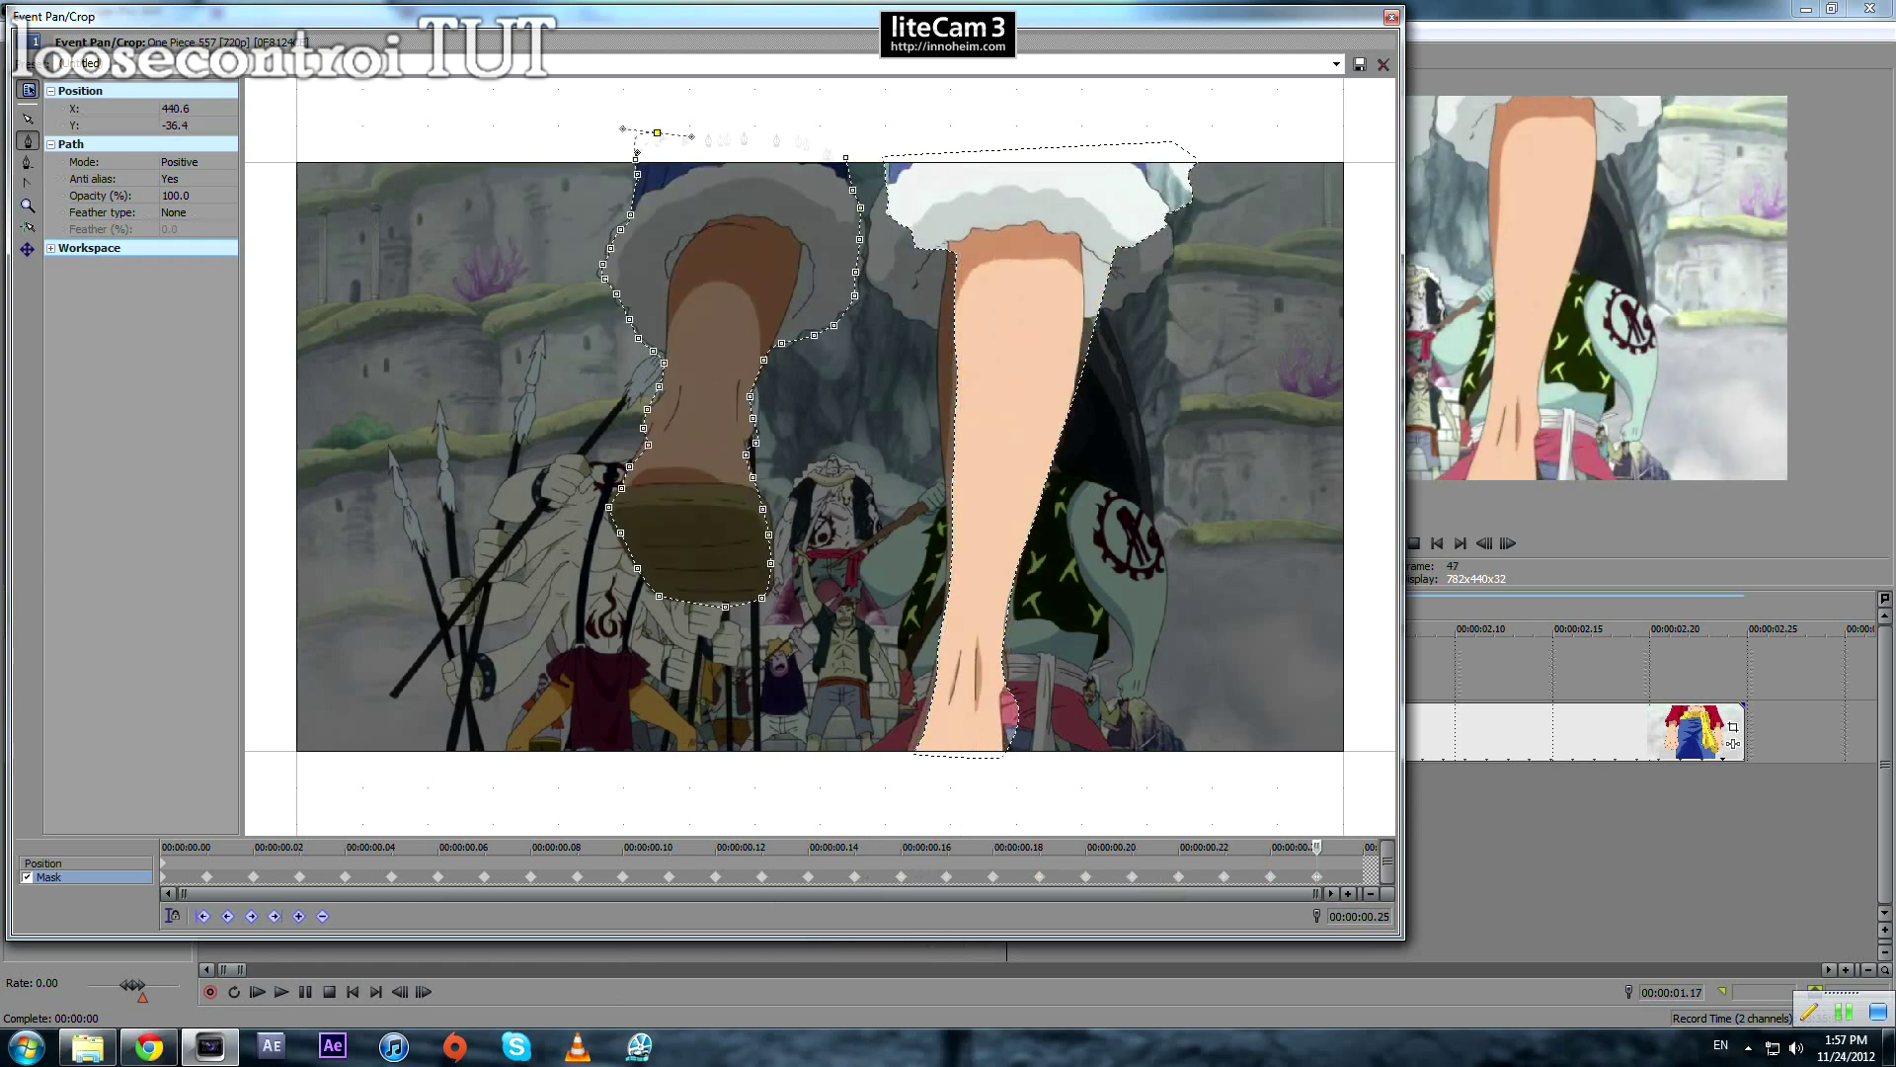
{"action": "left_click", "coordinate": [846, 158]}
{"action": "left_click", "coordinate": [1147, 164]}
{"action": "left_click", "coordinate": [1146, 180]}
{"action": "left_click", "coordinate": [1162, 193]}
{"action": "left_click", "coordinate": [1168, 214]}
{"action": "left_click", "coordinate": [1170, 235]}
{"action": "left_click", "coordinate": [1170, 252]}
{"action": "left_click", "coordinate": [1149, 273]}
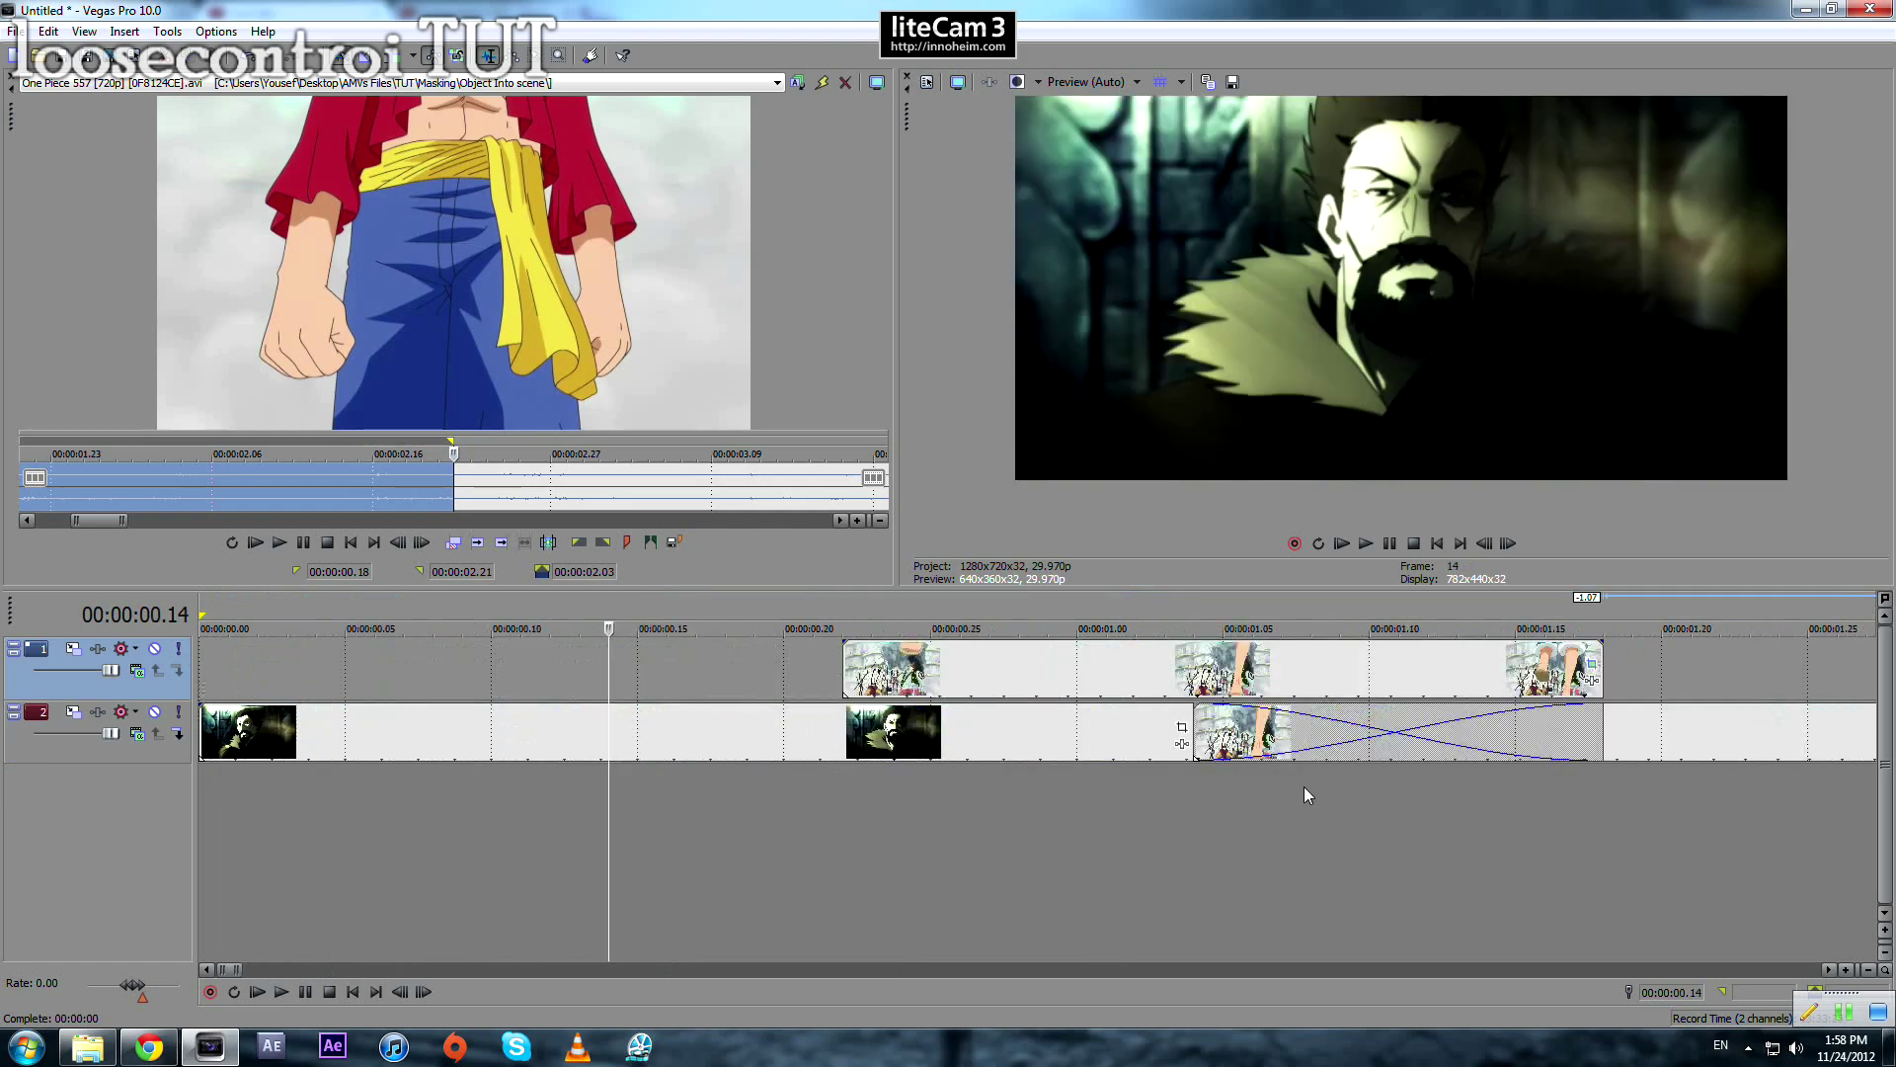
Step: Play the masked transition from 00:00:00.14 through to the full One Piece shot
{"action": "scroll", "coordinate": [1302, 787], "scroll_direction": "down", "scroll_amount": 4}
{"action": "scroll", "coordinate": [1301, 786], "scroll_direction": "up", "scroll_amount": 4}
{"action": "key", "text": "space"}
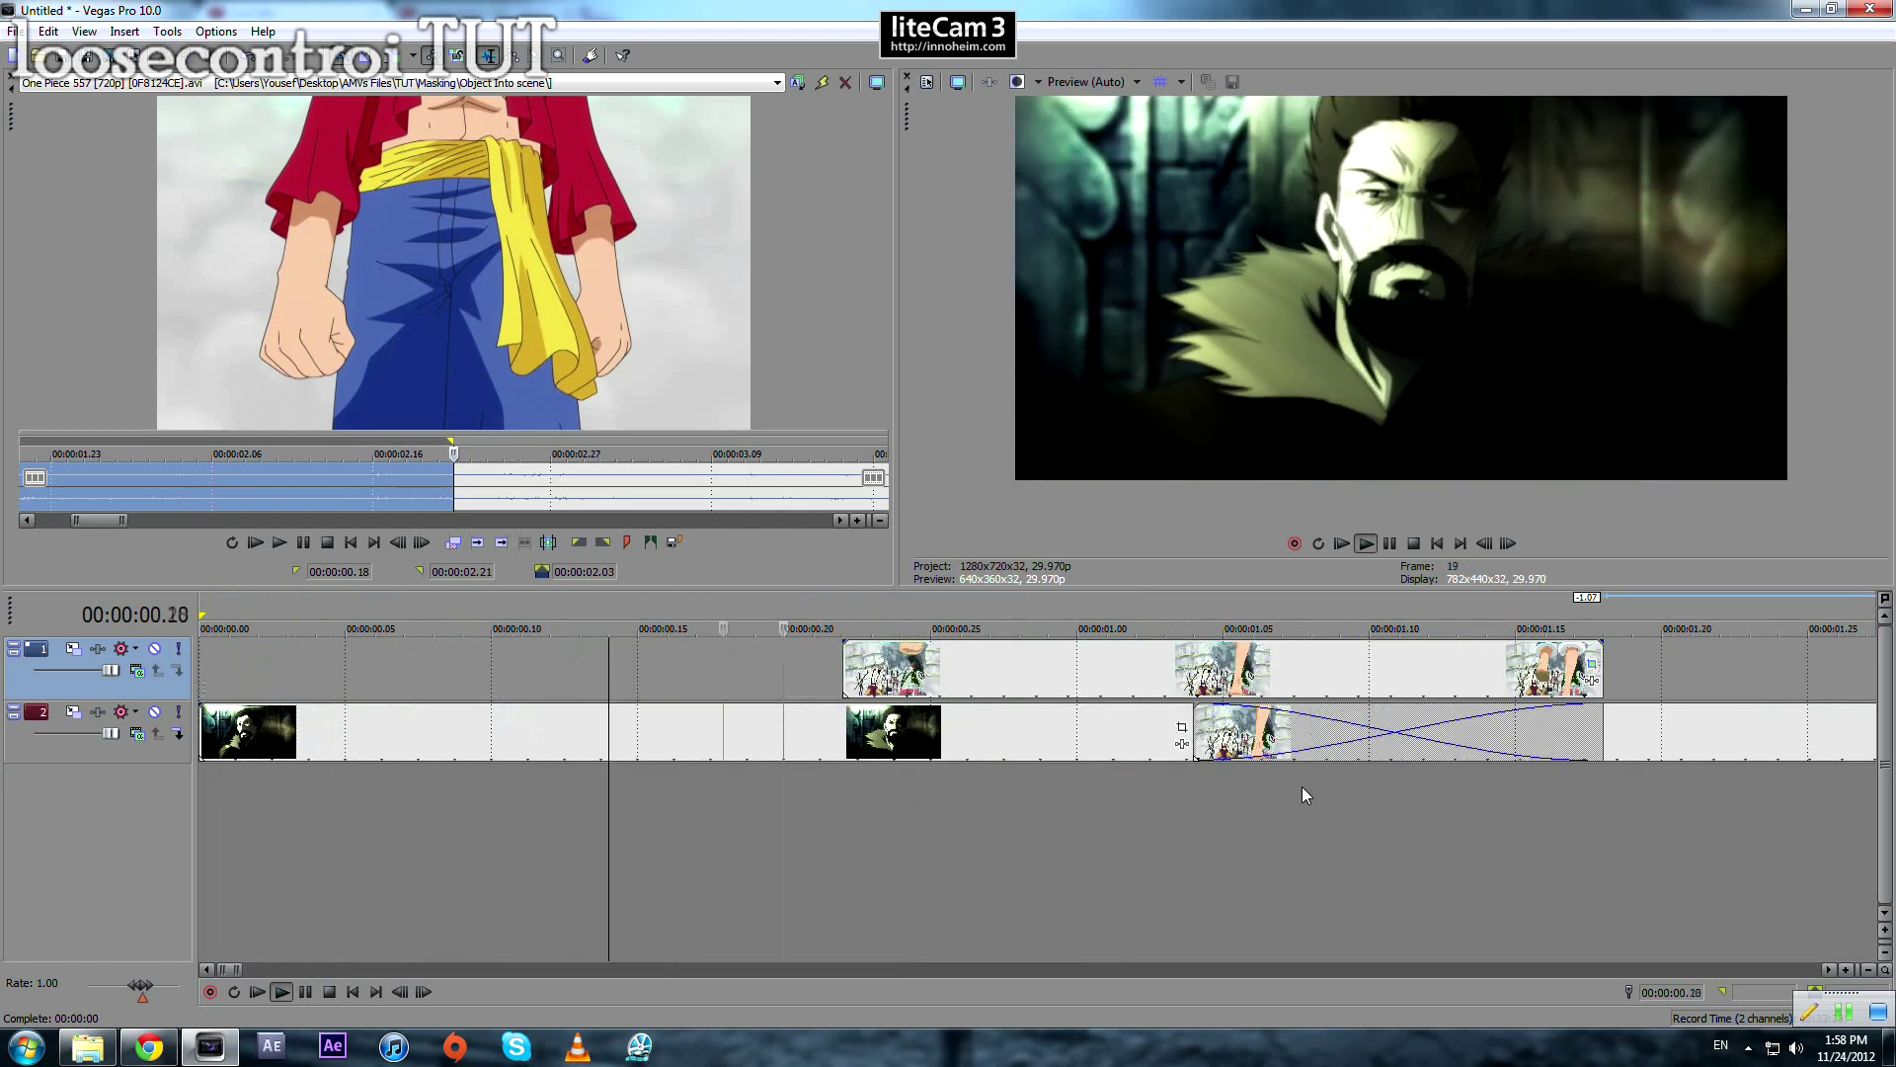
{"action": "scroll", "coordinate": [1302, 786], "scroll_direction": "down", "scroll_amount": 2}
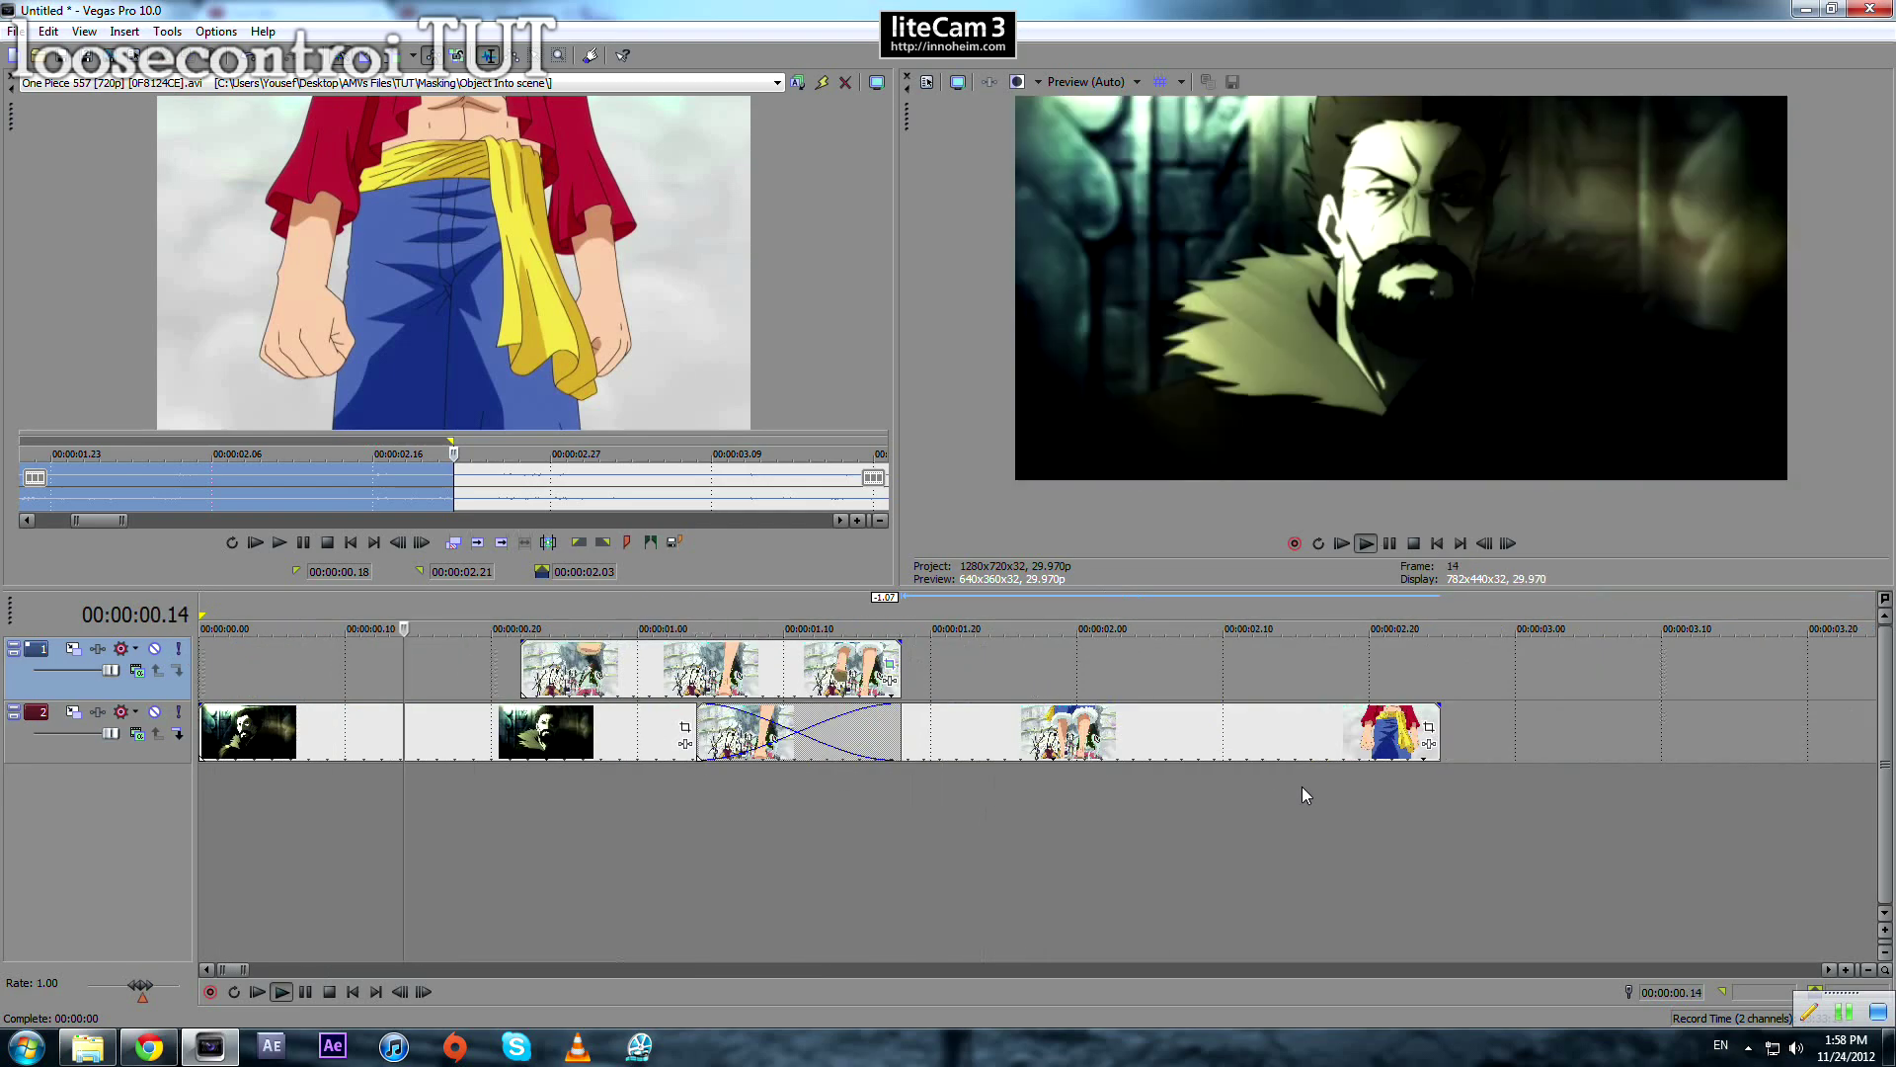
{"action": "scroll", "coordinate": [1301, 795], "scroll_direction": "down", "scroll_amount": 2}
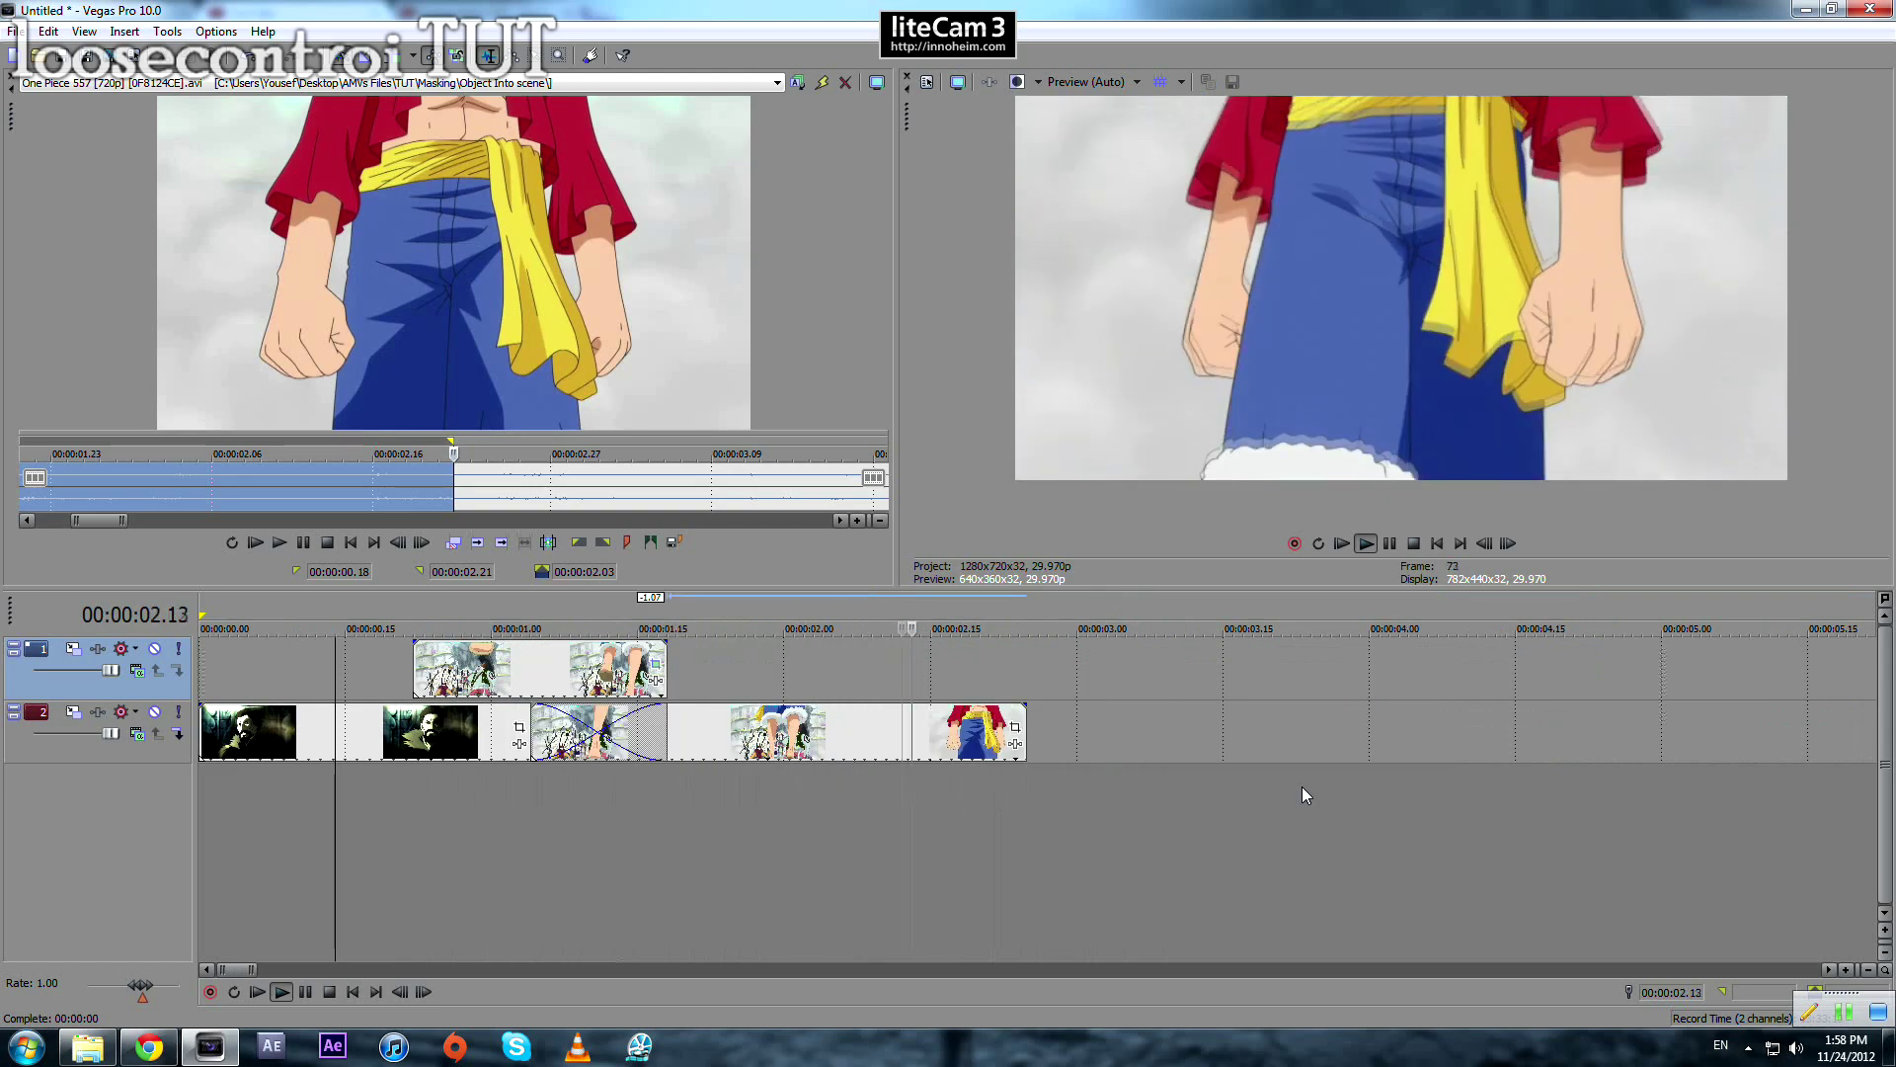
{"action": "key", "text": "space"}
Step: Split the Fate Zero clip on track 2 at 00:00:00.22, where the masked clip begins
{"action": "scroll", "coordinate": [1302, 795], "scroll_direction": "up", "scroll_amount": 3}
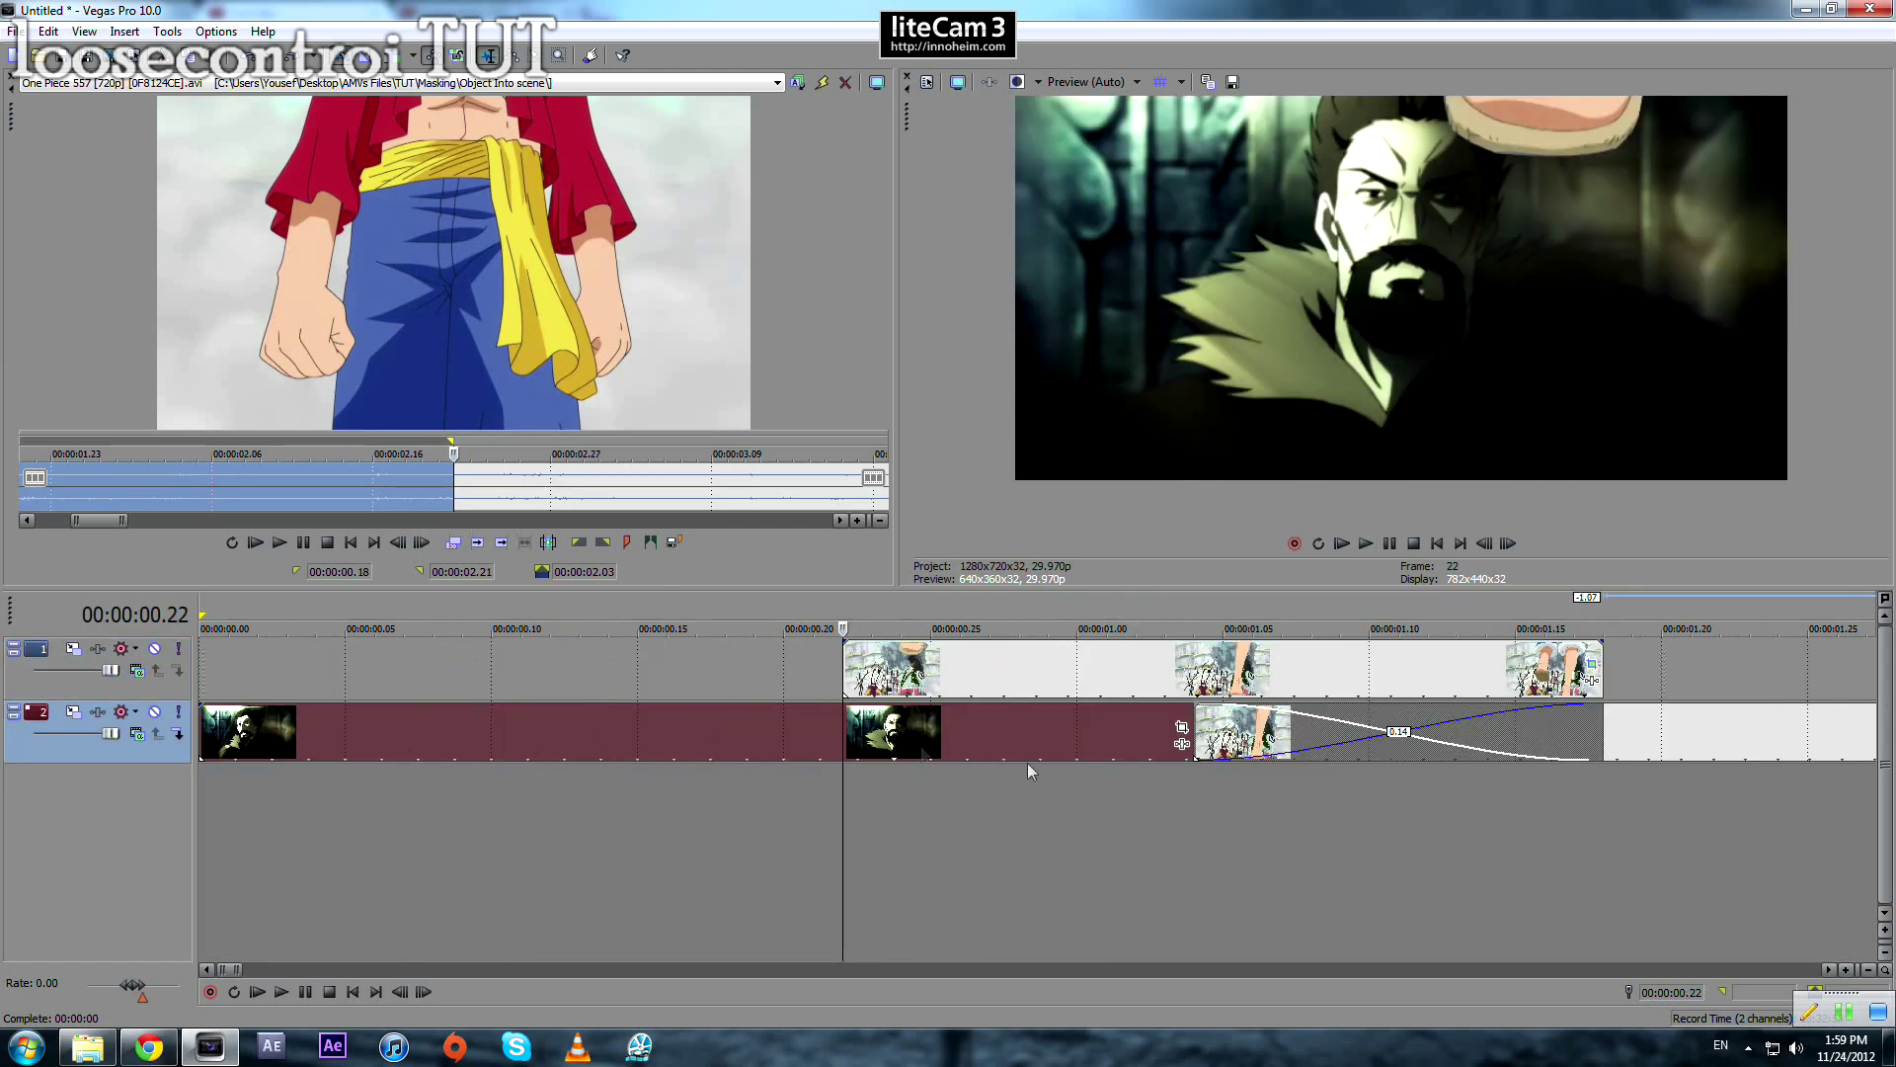
{"action": "scroll", "coordinate": [966, 735], "scroll_direction": "down", "scroll_amount": 2}
{"action": "scroll", "coordinate": [942, 743], "scroll_direction": "up", "scroll_amount": 2}
{"action": "key", "text": "s"}
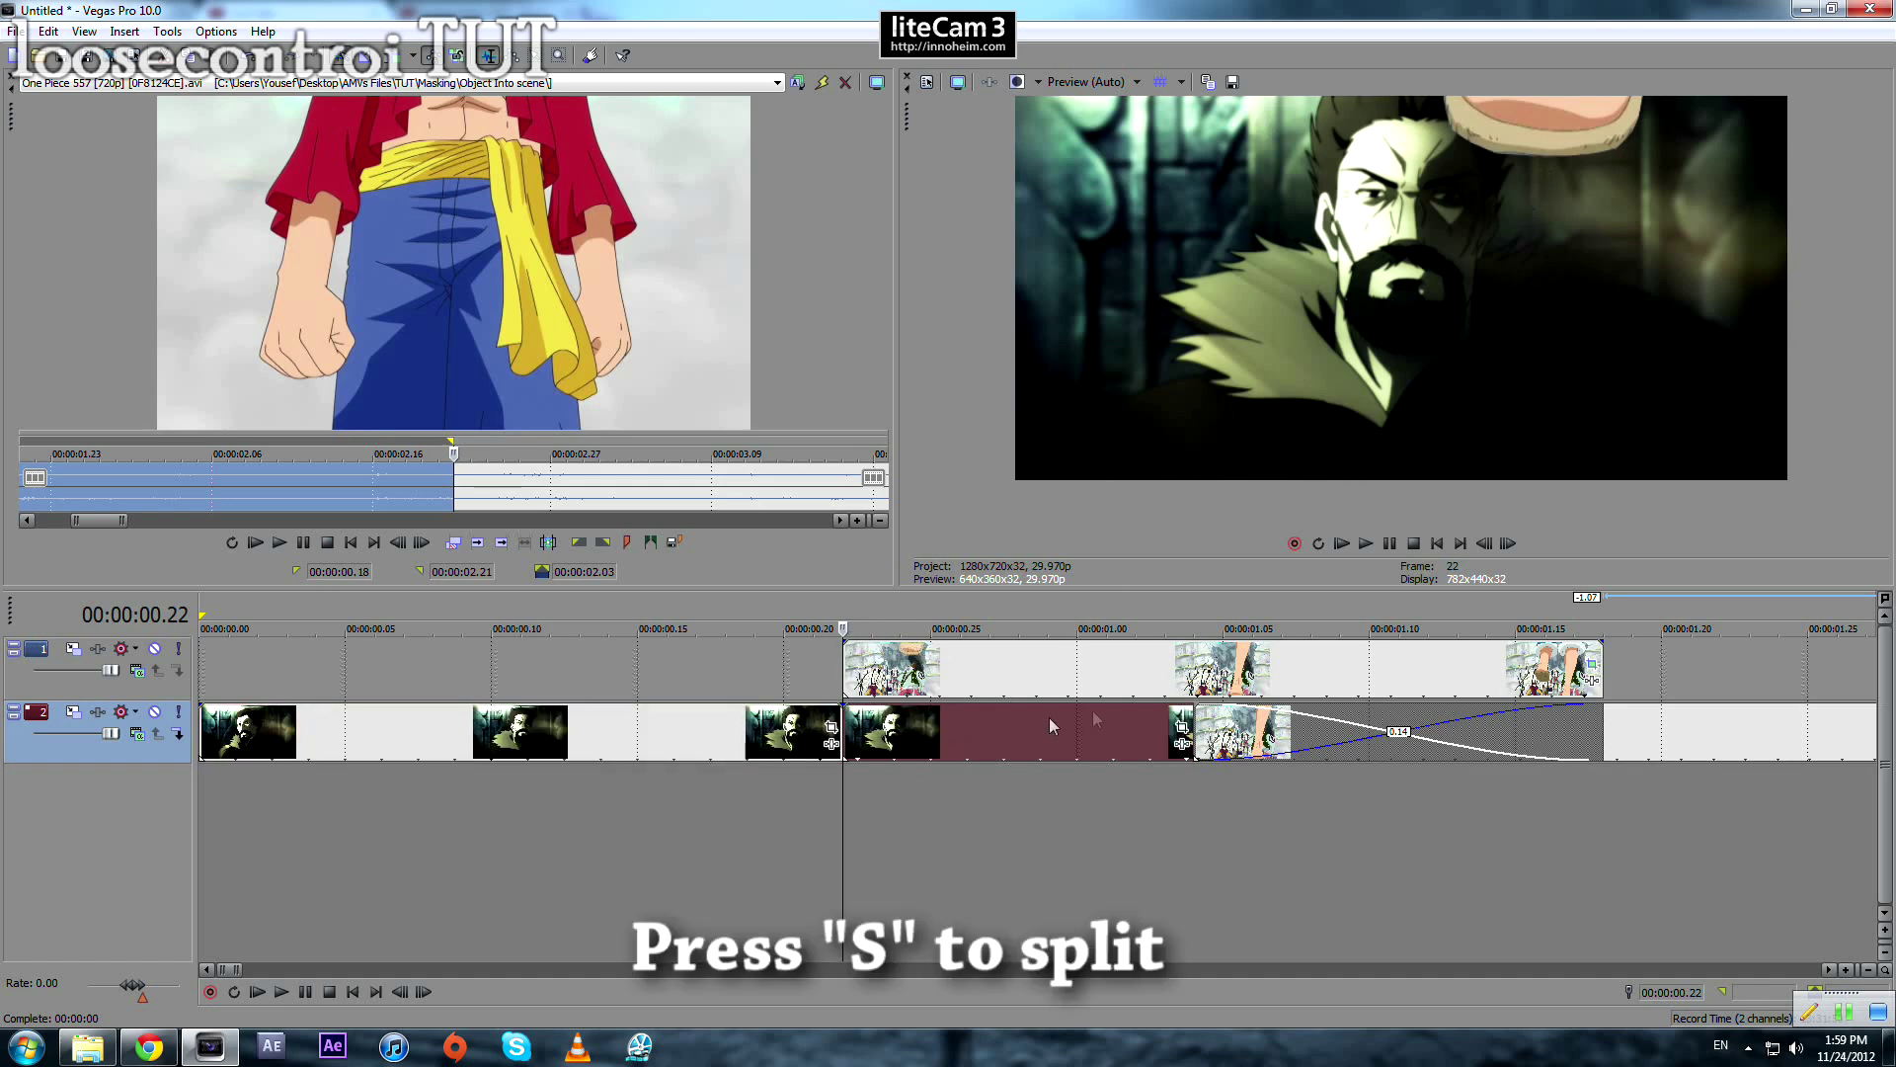
Step: Add the Sony Add Noise, Gaussian Blur and HSL Adjust effects, in that order, to the second Fate Zero piece
{"action": "left_click", "coordinate": [1183, 742]}
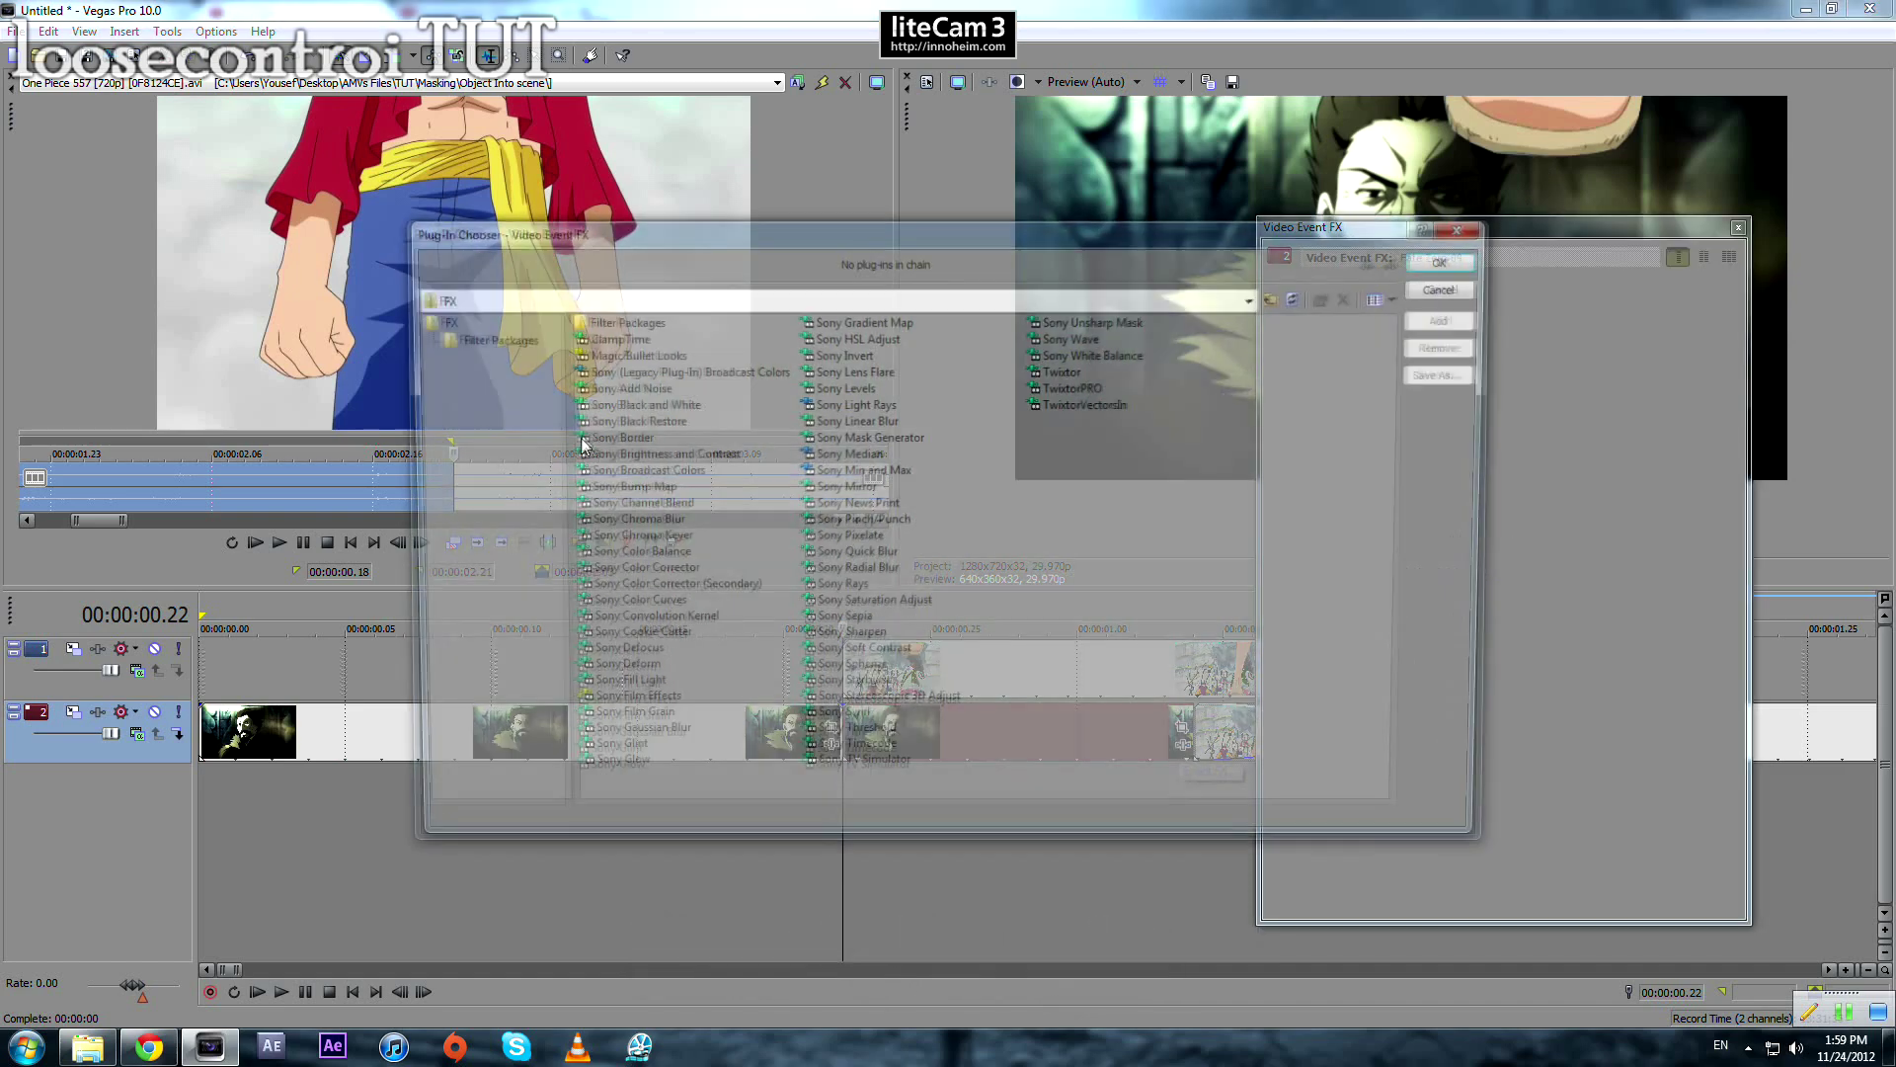
{"action": "double_click", "coordinate": [652, 388]}
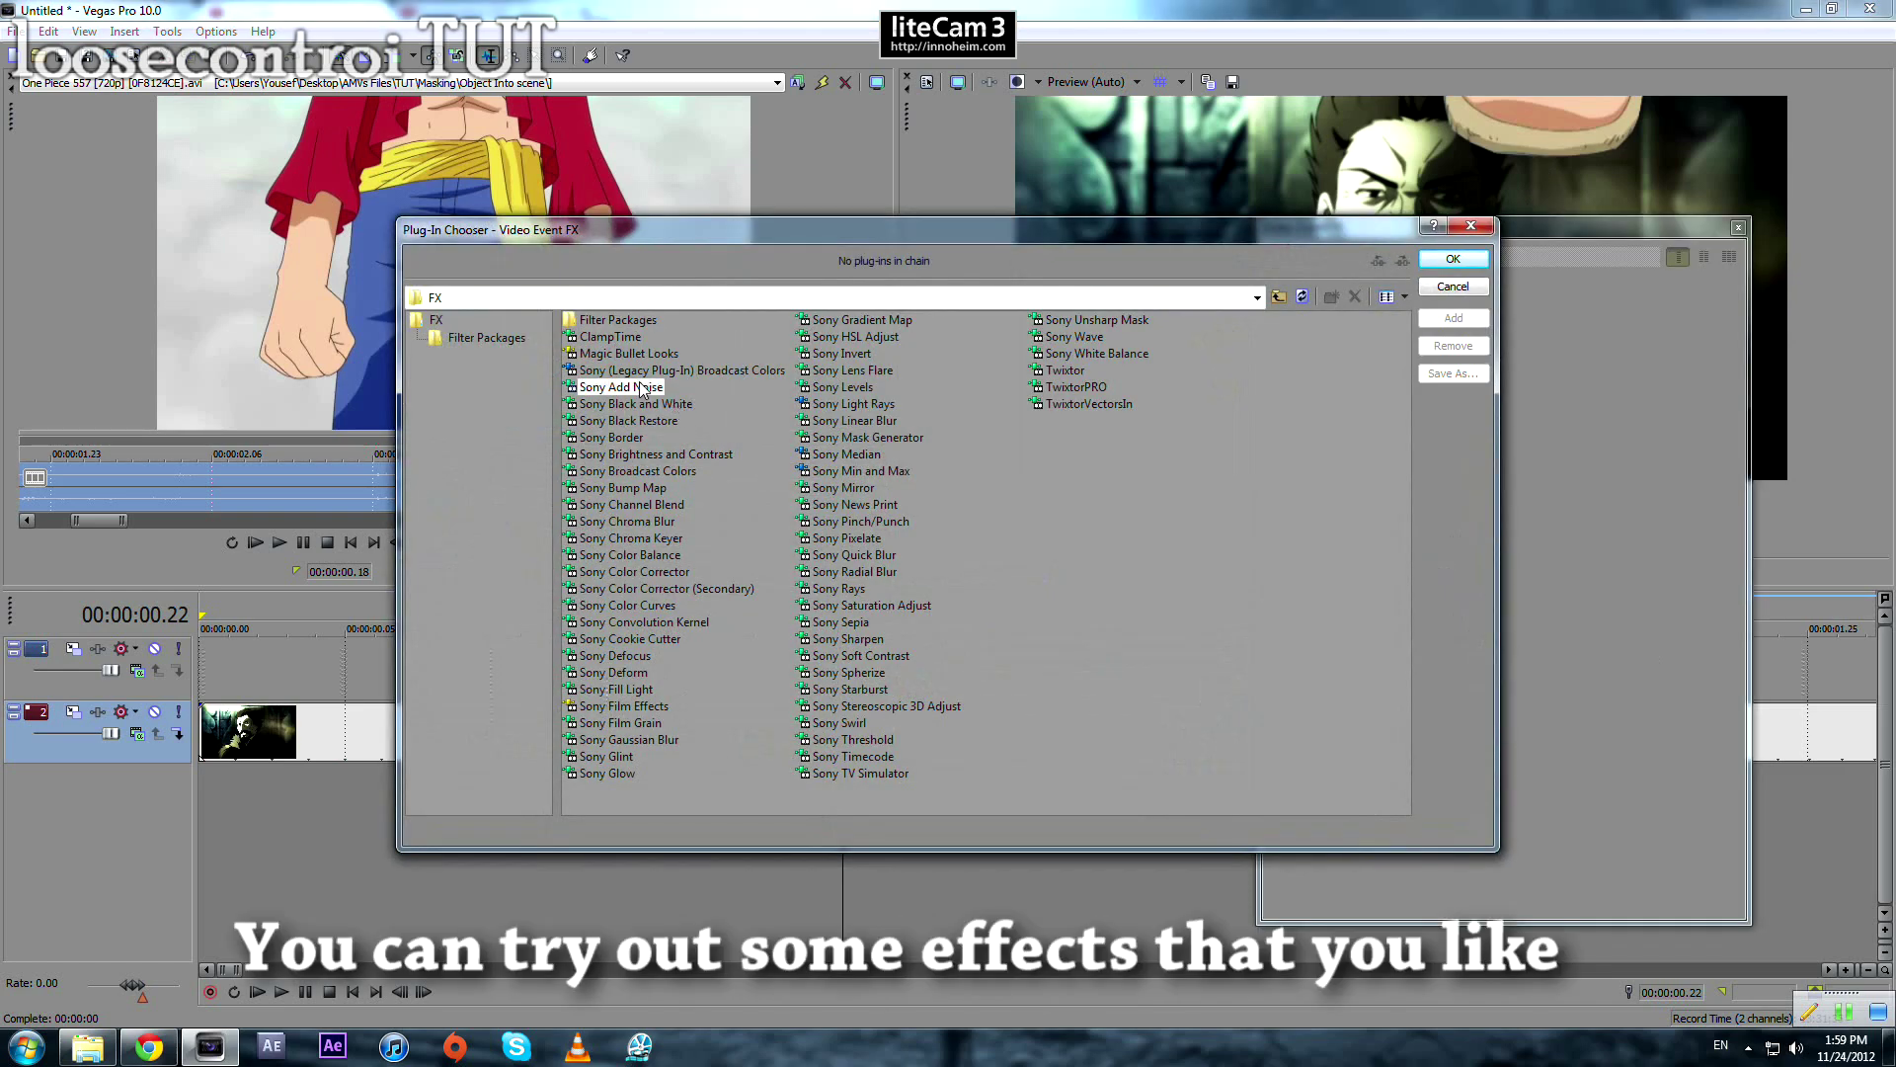
{"action": "double_click", "coordinate": [660, 738]}
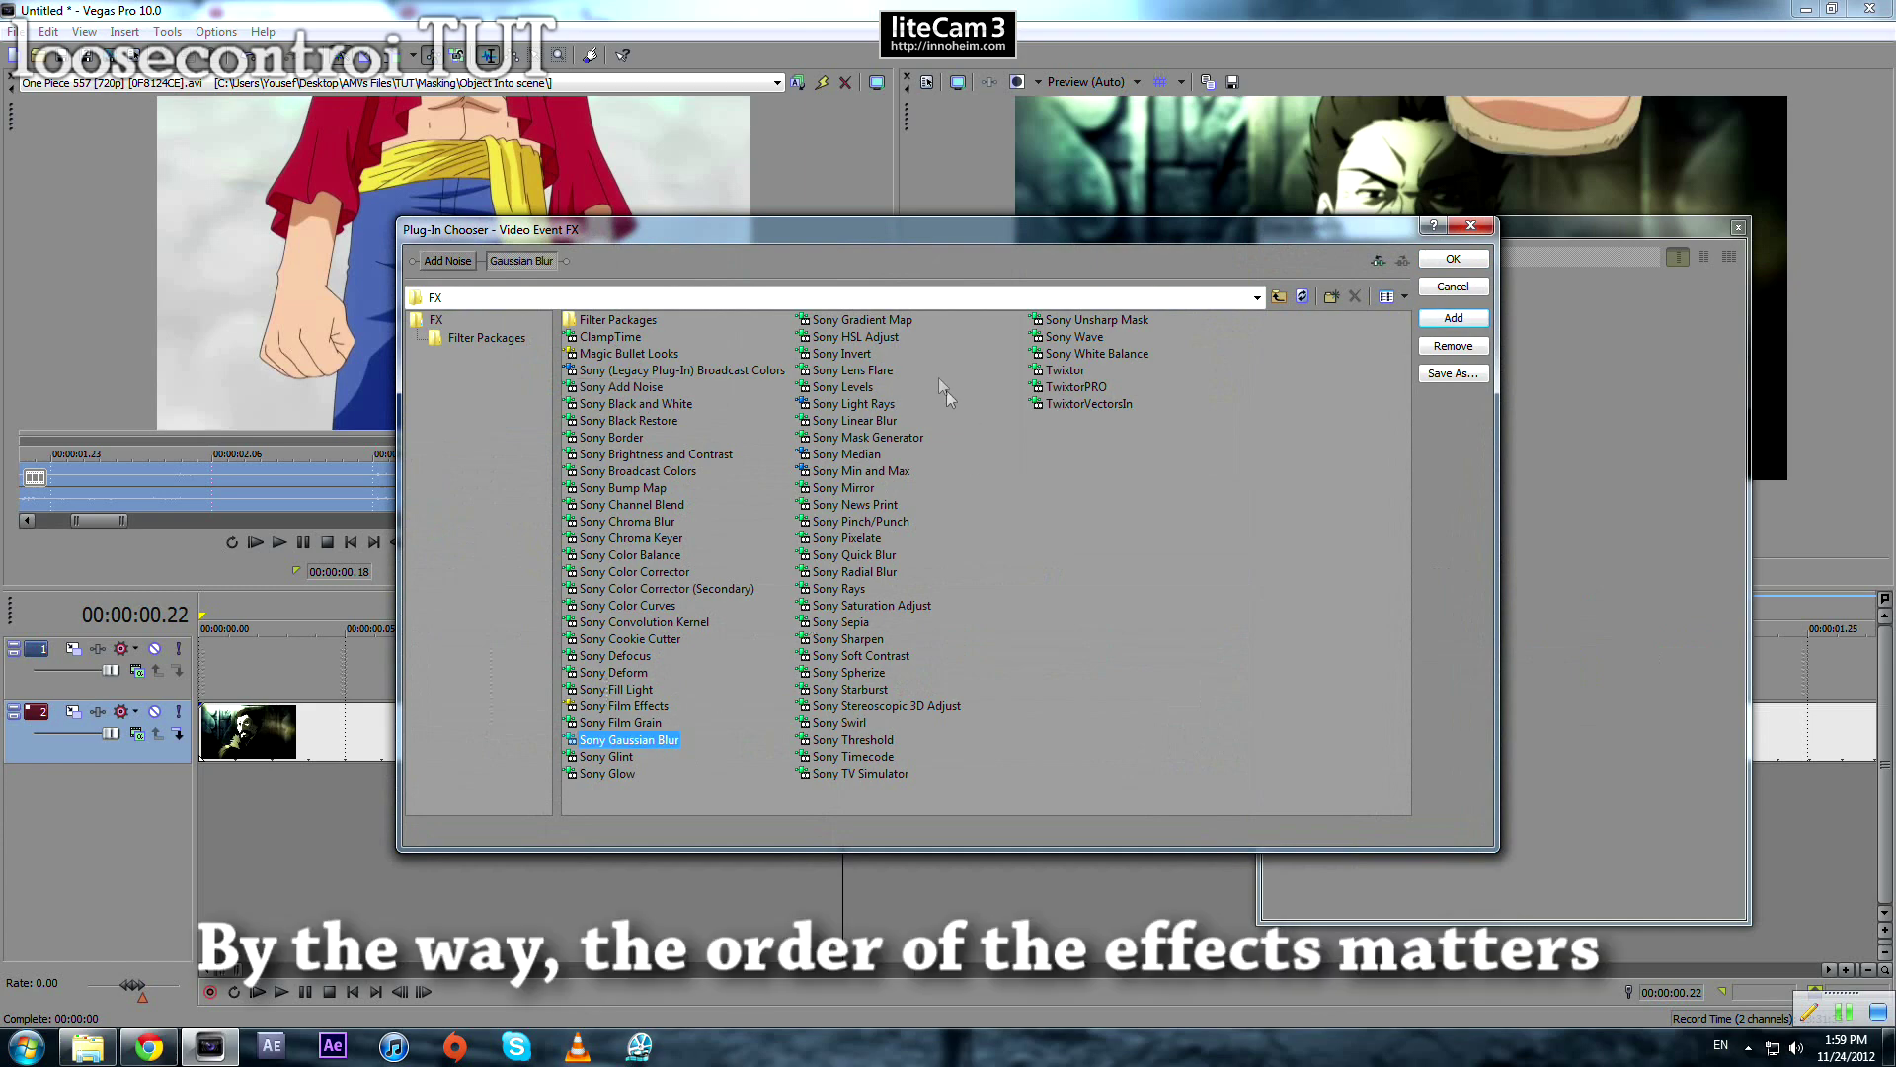
{"action": "double_click", "coordinate": [855, 336]}
{"action": "left_click", "coordinate": [1447, 265]}
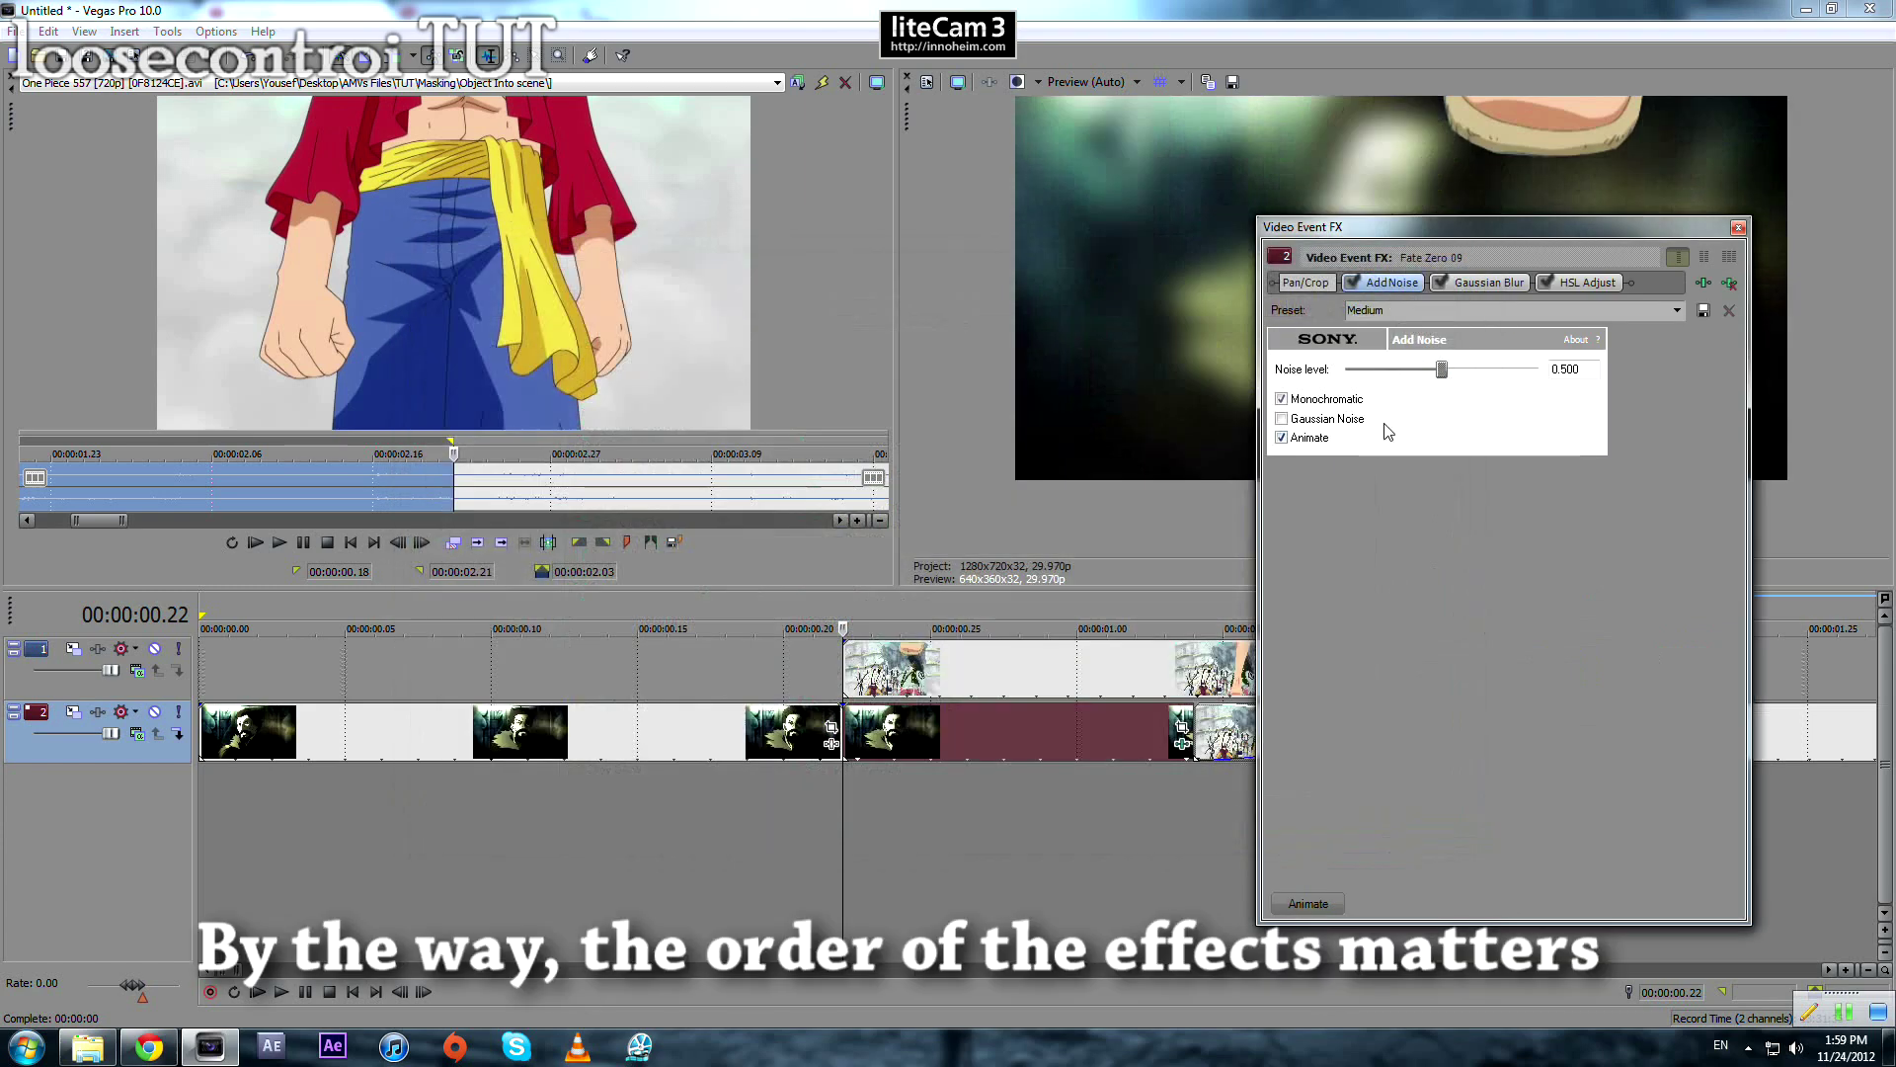
Step: Animate the Add Noise level from 0 at the clip's start to 0.30 at 00:00:00.26
{"action": "left_click", "coordinate": [1444, 774]}
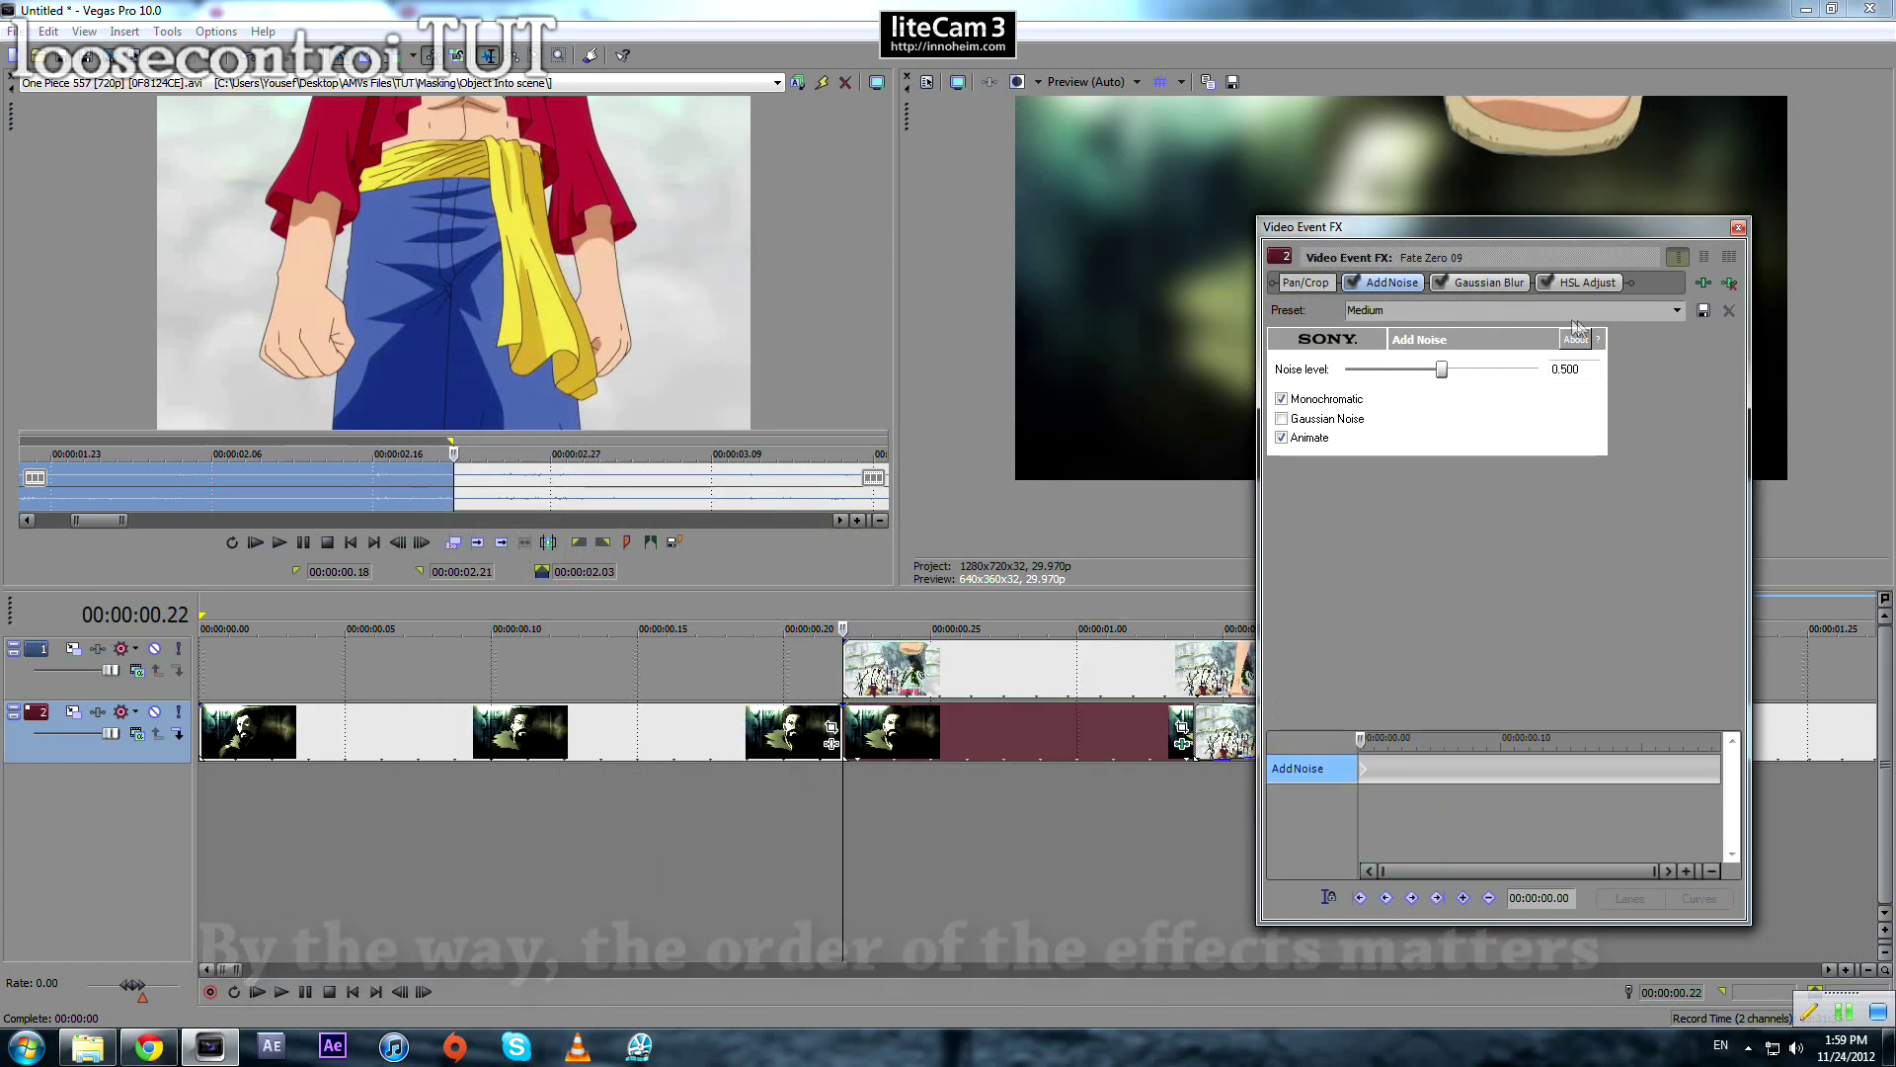
{"action": "left_click_drag", "start_coordinate": [1422, 371], "coordinate": [1326, 373]}
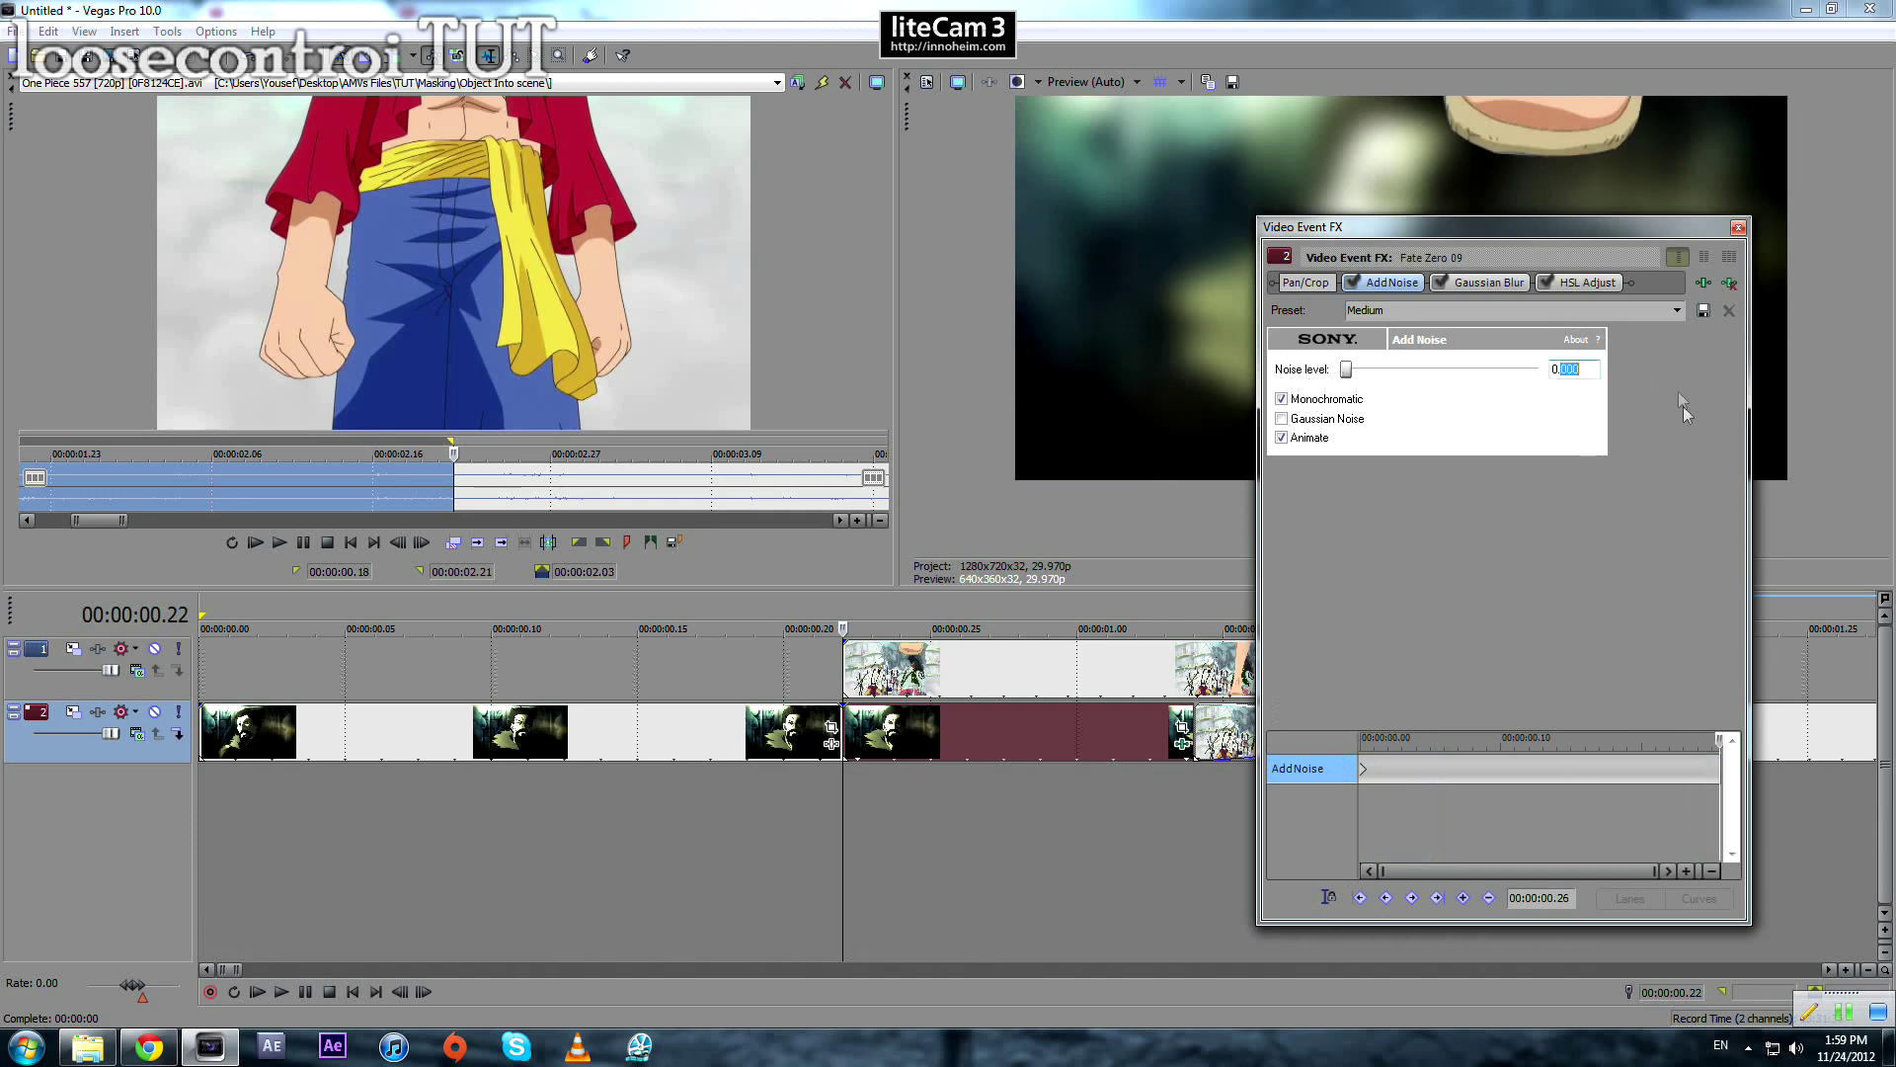
{"action": "left_click", "coordinate": [1569, 369]}
{"action": "type", "text": "0.30"}
{"action": "key", "text": "Return"}
Step: Animate Gaussian Blur's horizontal and vertical ranges from 0.000 at the clip's start to 0.010 at its end
{"action": "left_click", "coordinate": [1481, 284]}
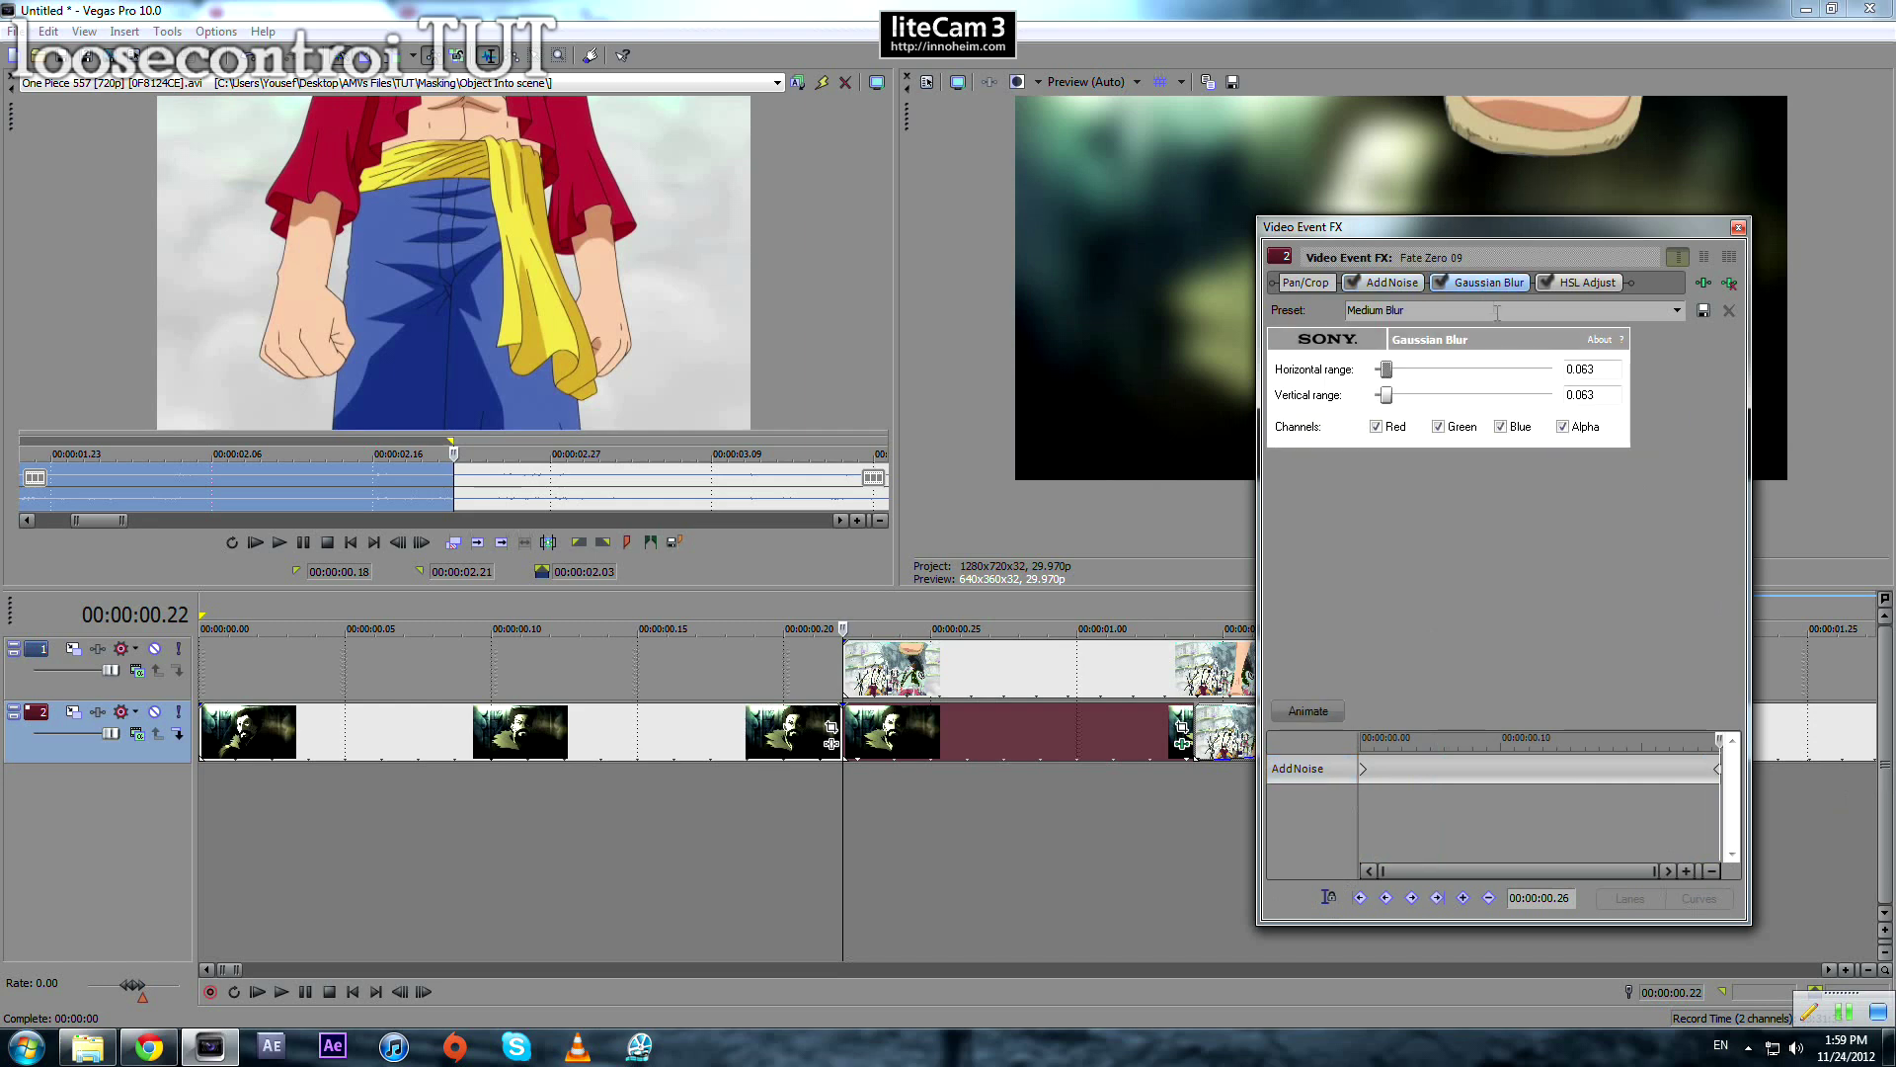
{"action": "left_click", "coordinate": [999, 832]}
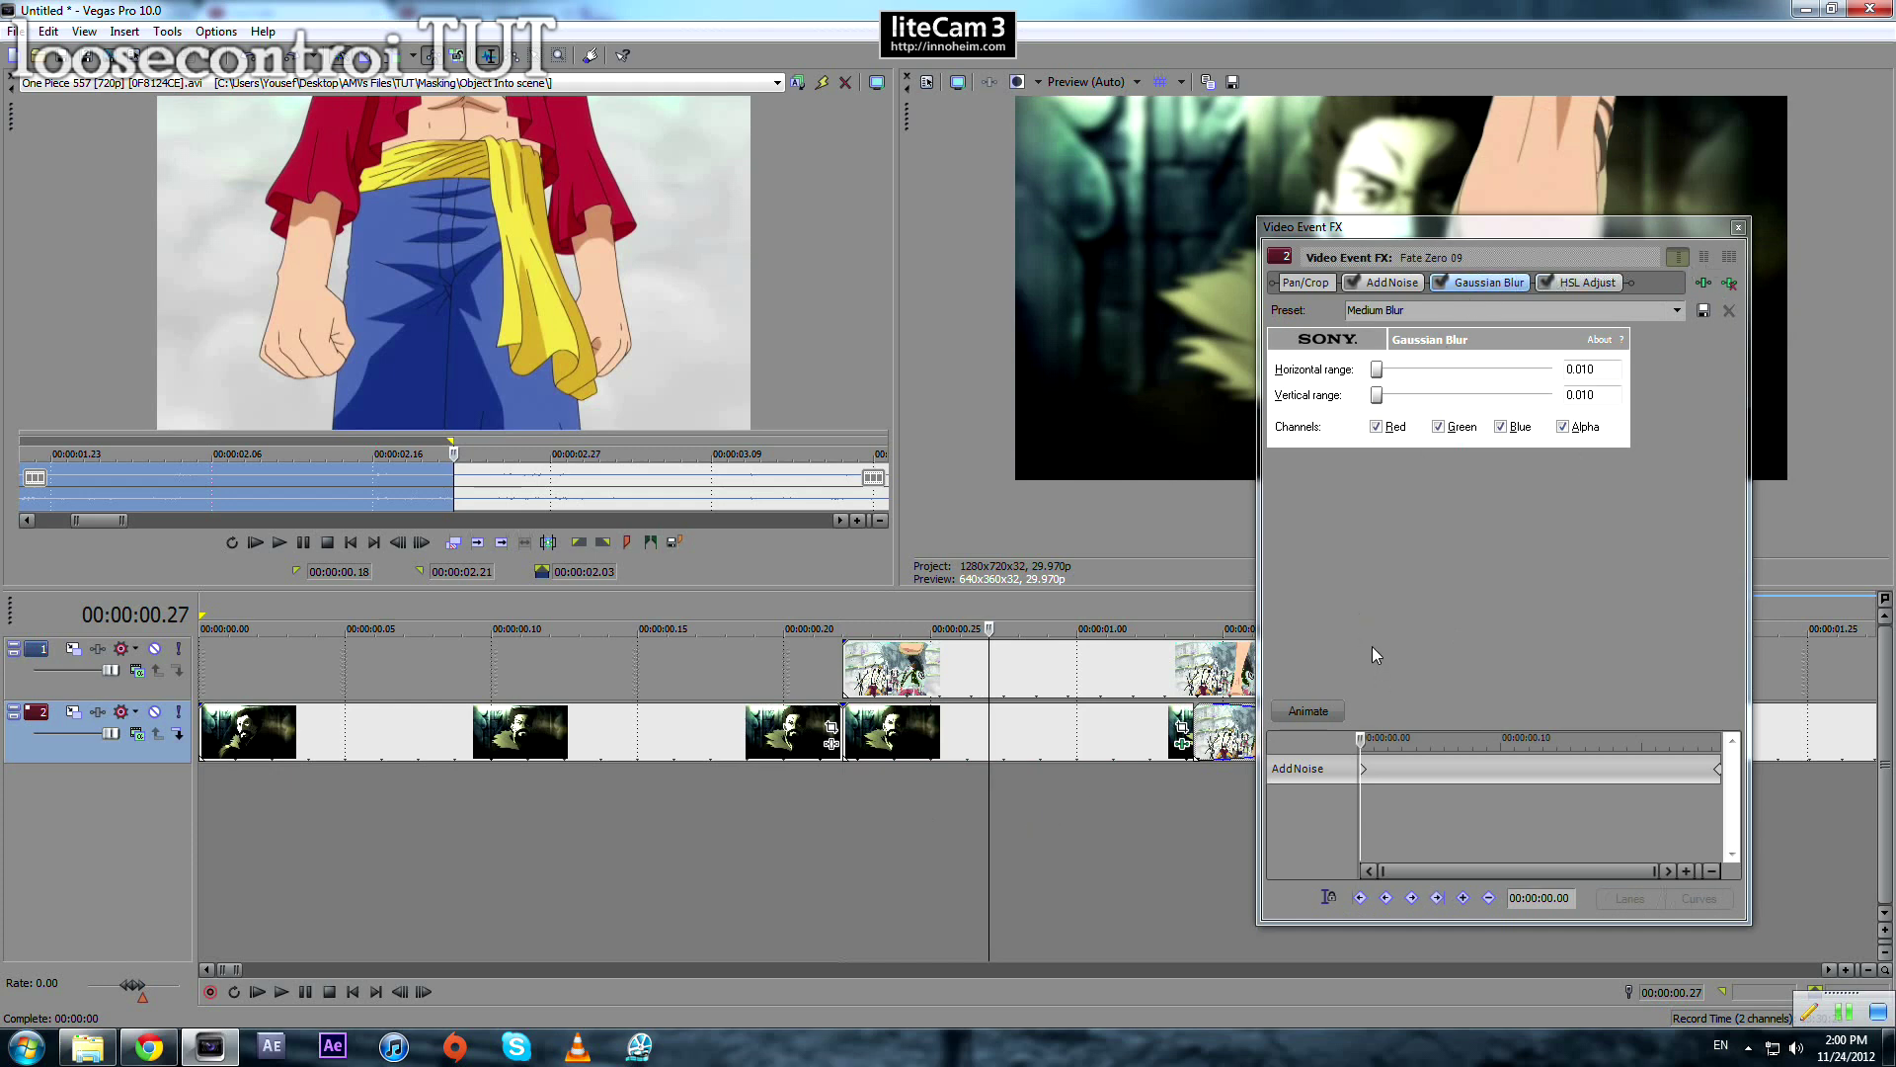
{"action": "left_click", "coordinate": [1317, 713]}
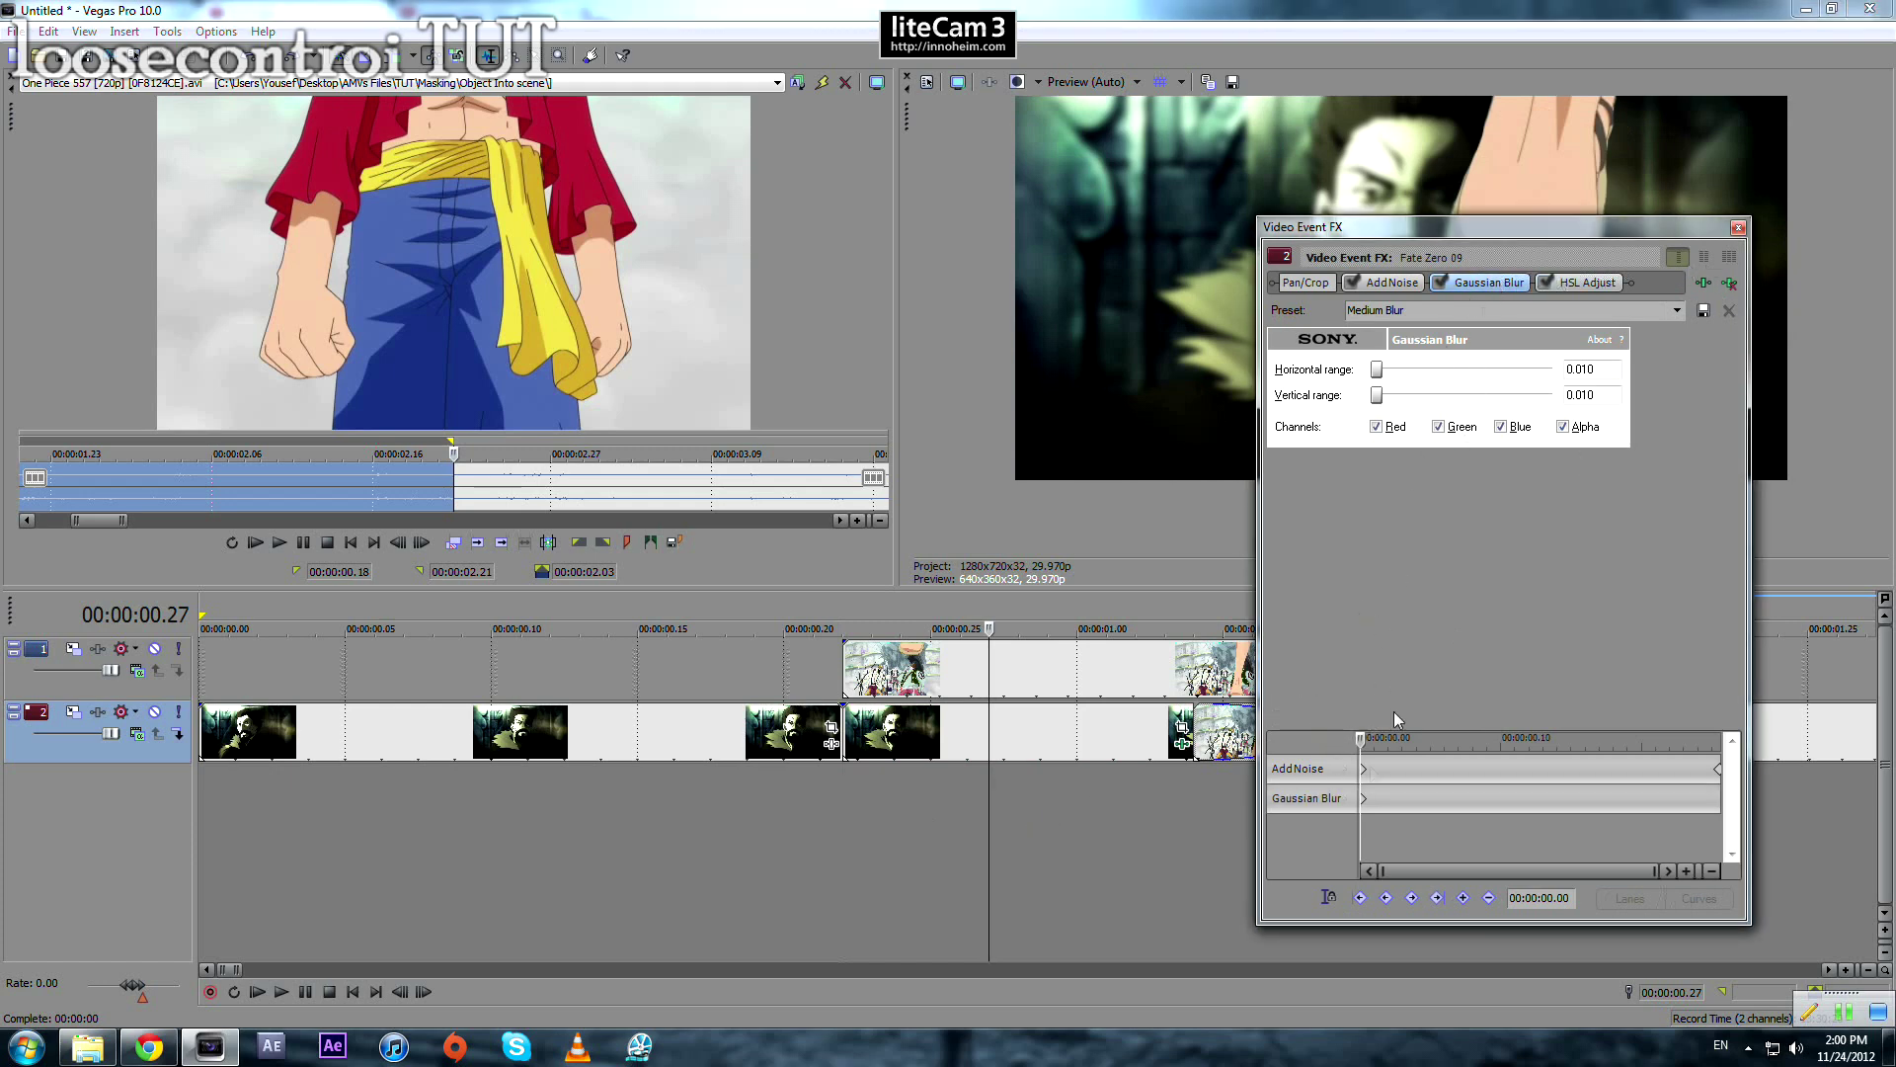
{"action": "left_click", "coordinate": [1383, 798]}
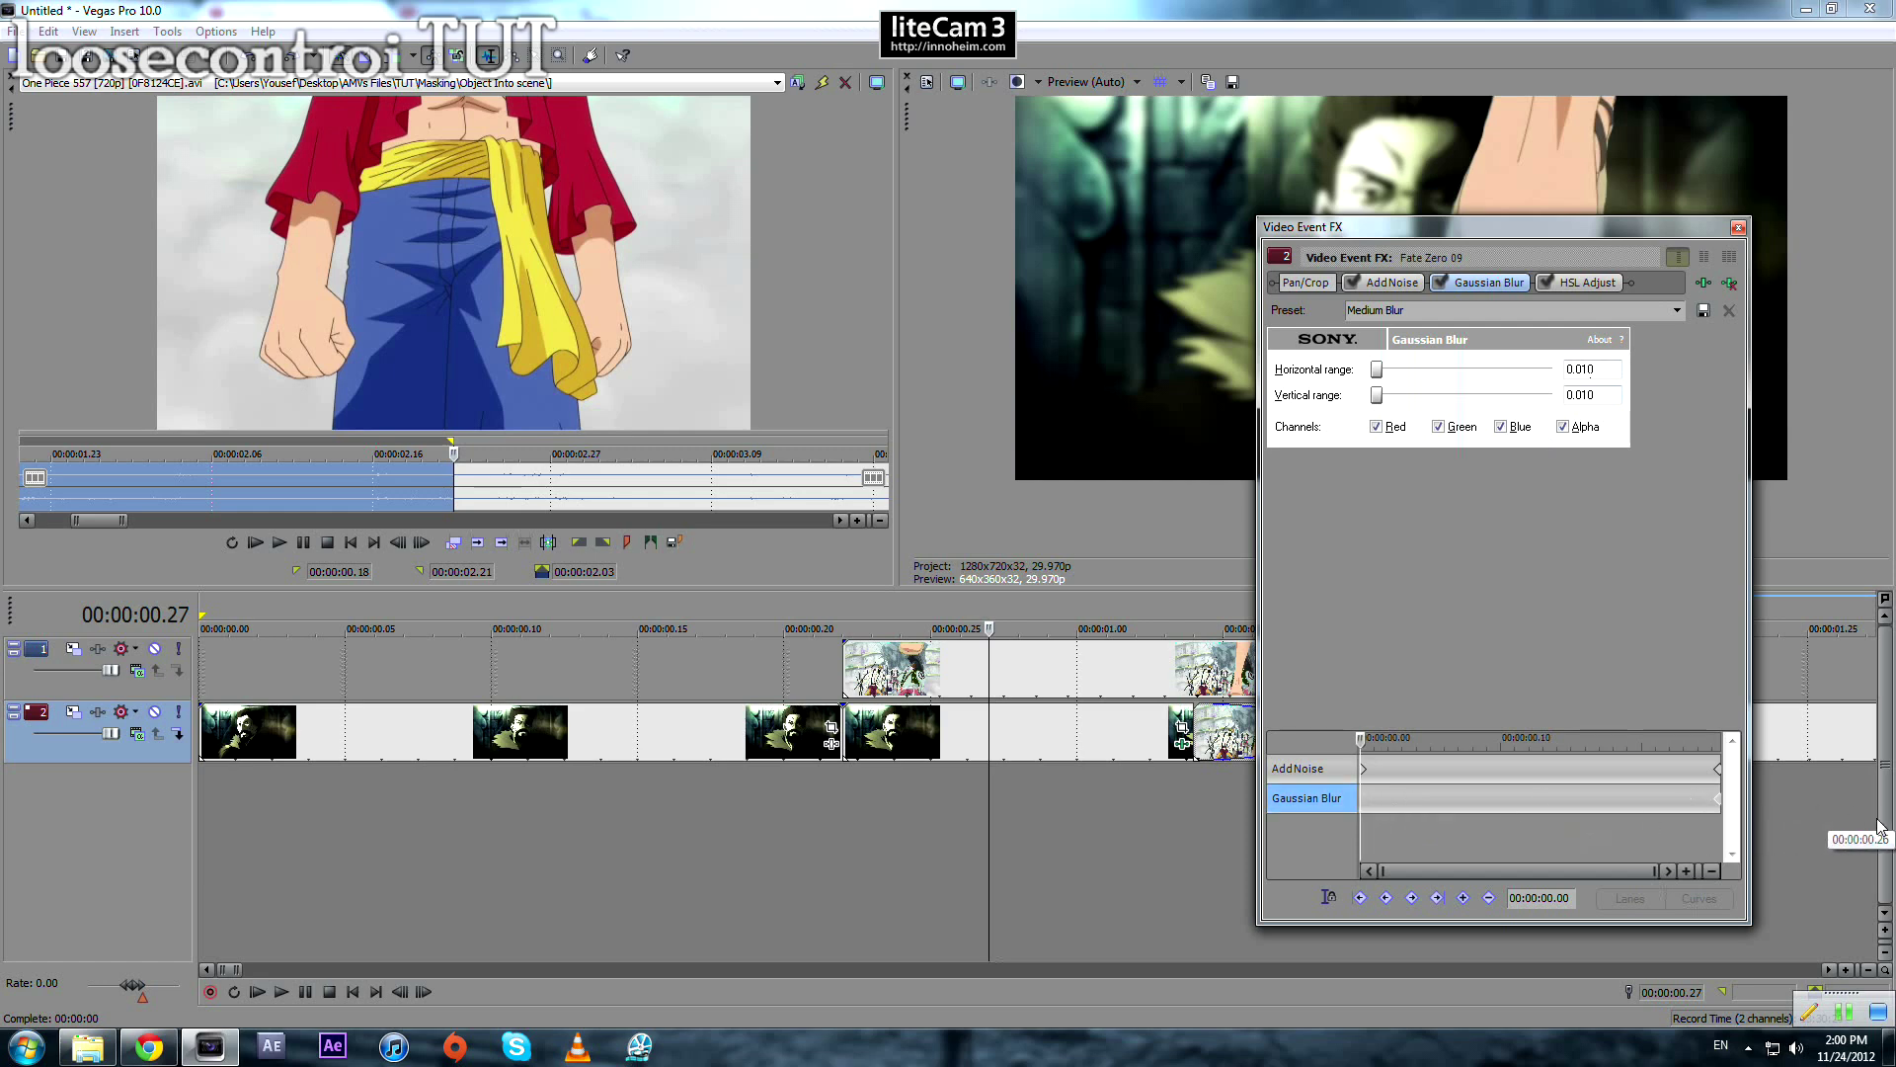
{"action": "mouse_move", "coordinate": [1378, 370]}
{"action": "left_mouse_down"}
{"action": "mouse_move", "coordinate": [1336, 372]}
{"action": "mouse_move", "coordinate": [1368, 395]}
{"action": "left_mouse_up"}
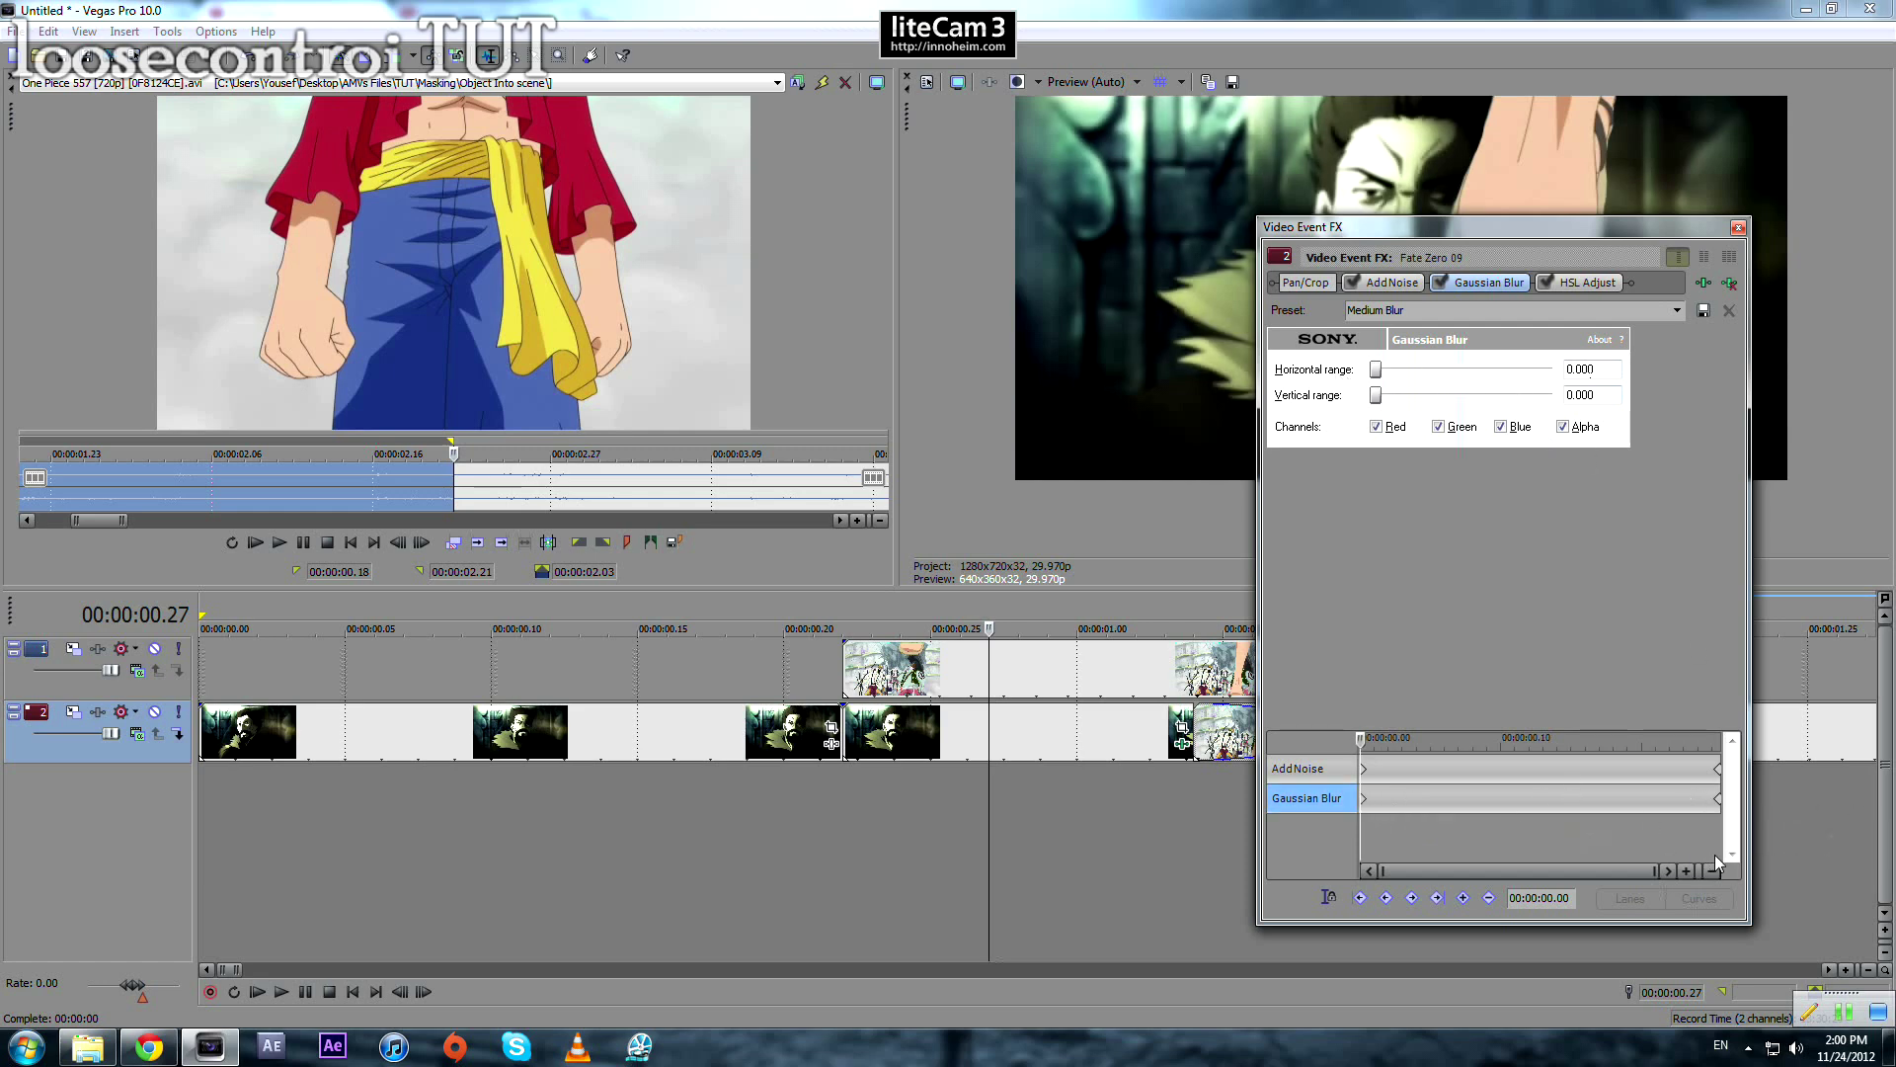
Step: Animate the HSL Adjust saturation from 1.00 at the clip's start to 0.00 at 00:00:00.26, and close the effects window
{"action": "left_click_drag", "start_coordinate": [1693, 796], "coordinate": [1891, 784]}
{"action": "double_click", "coordinate": [1586, 394]}
{"action": "left_click", "coordinate": [1581, 283]}
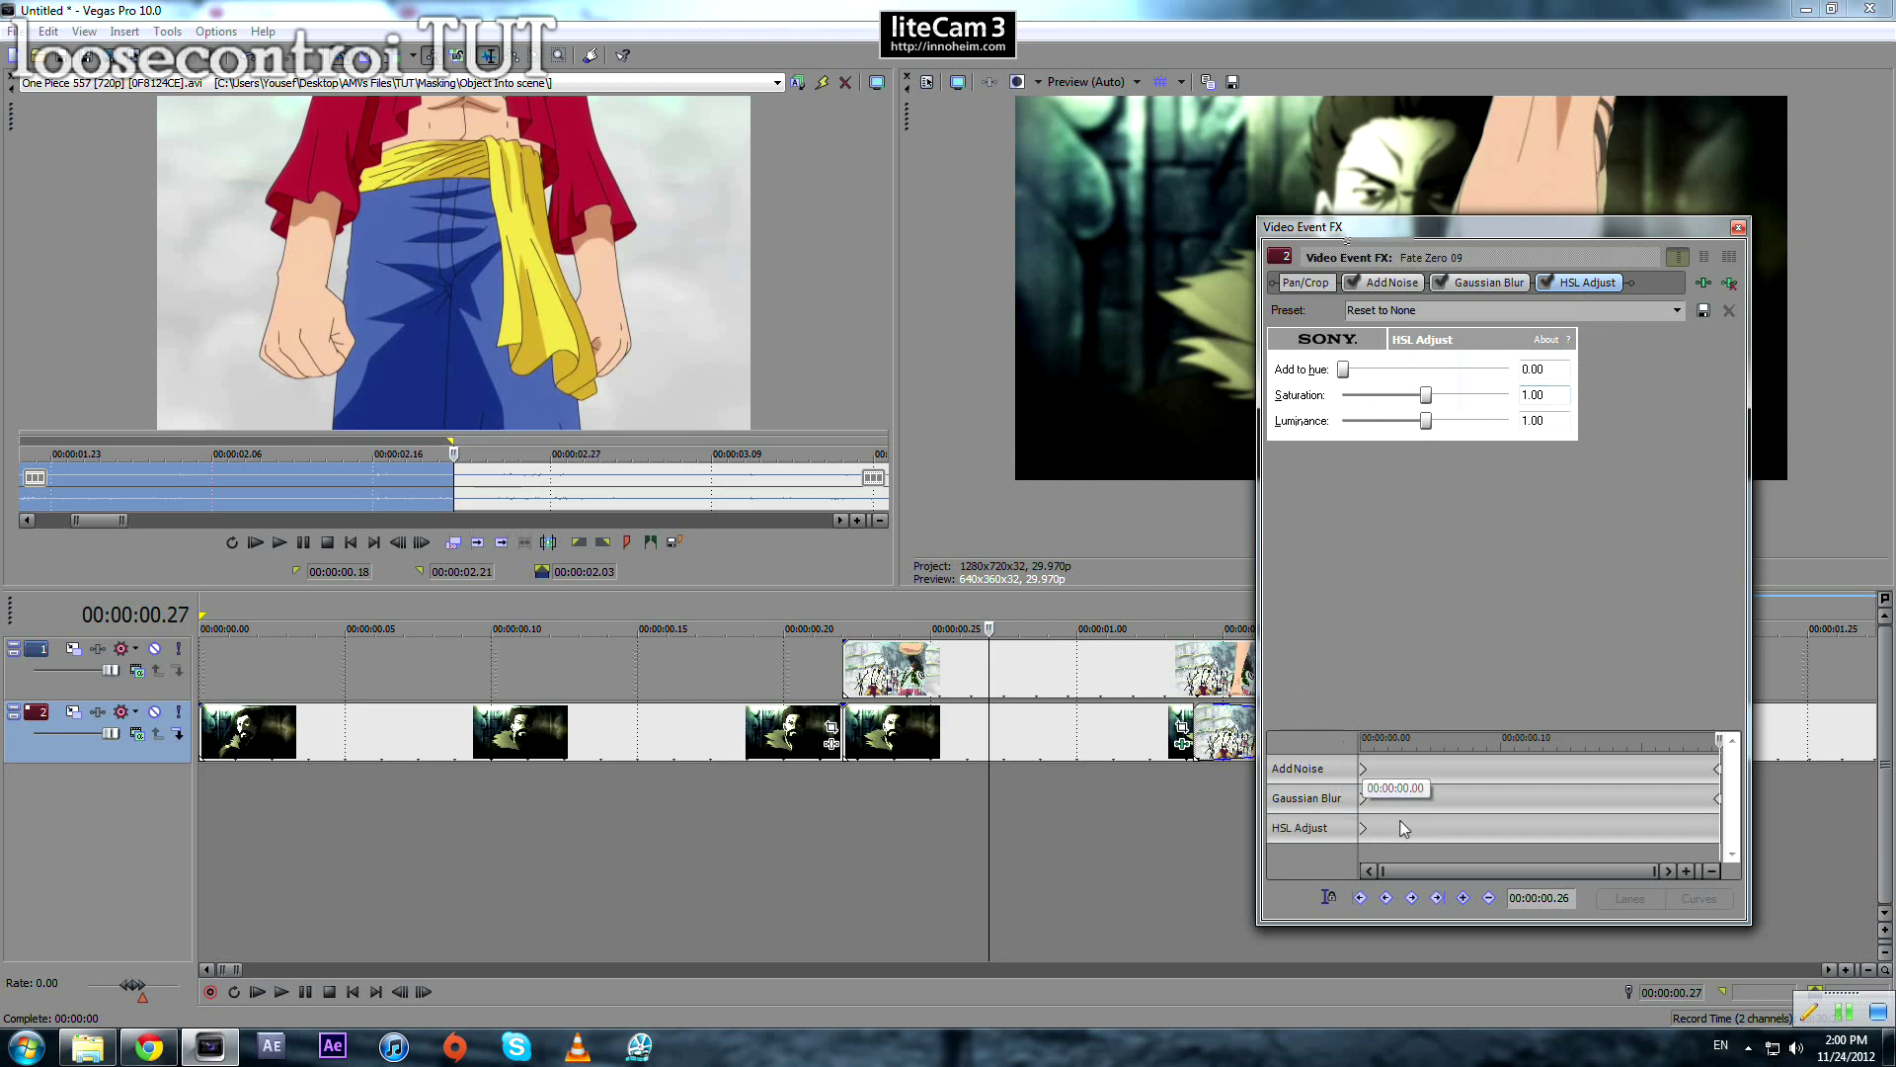
{"action": "left_click", "coordinate": [1318, 830]}
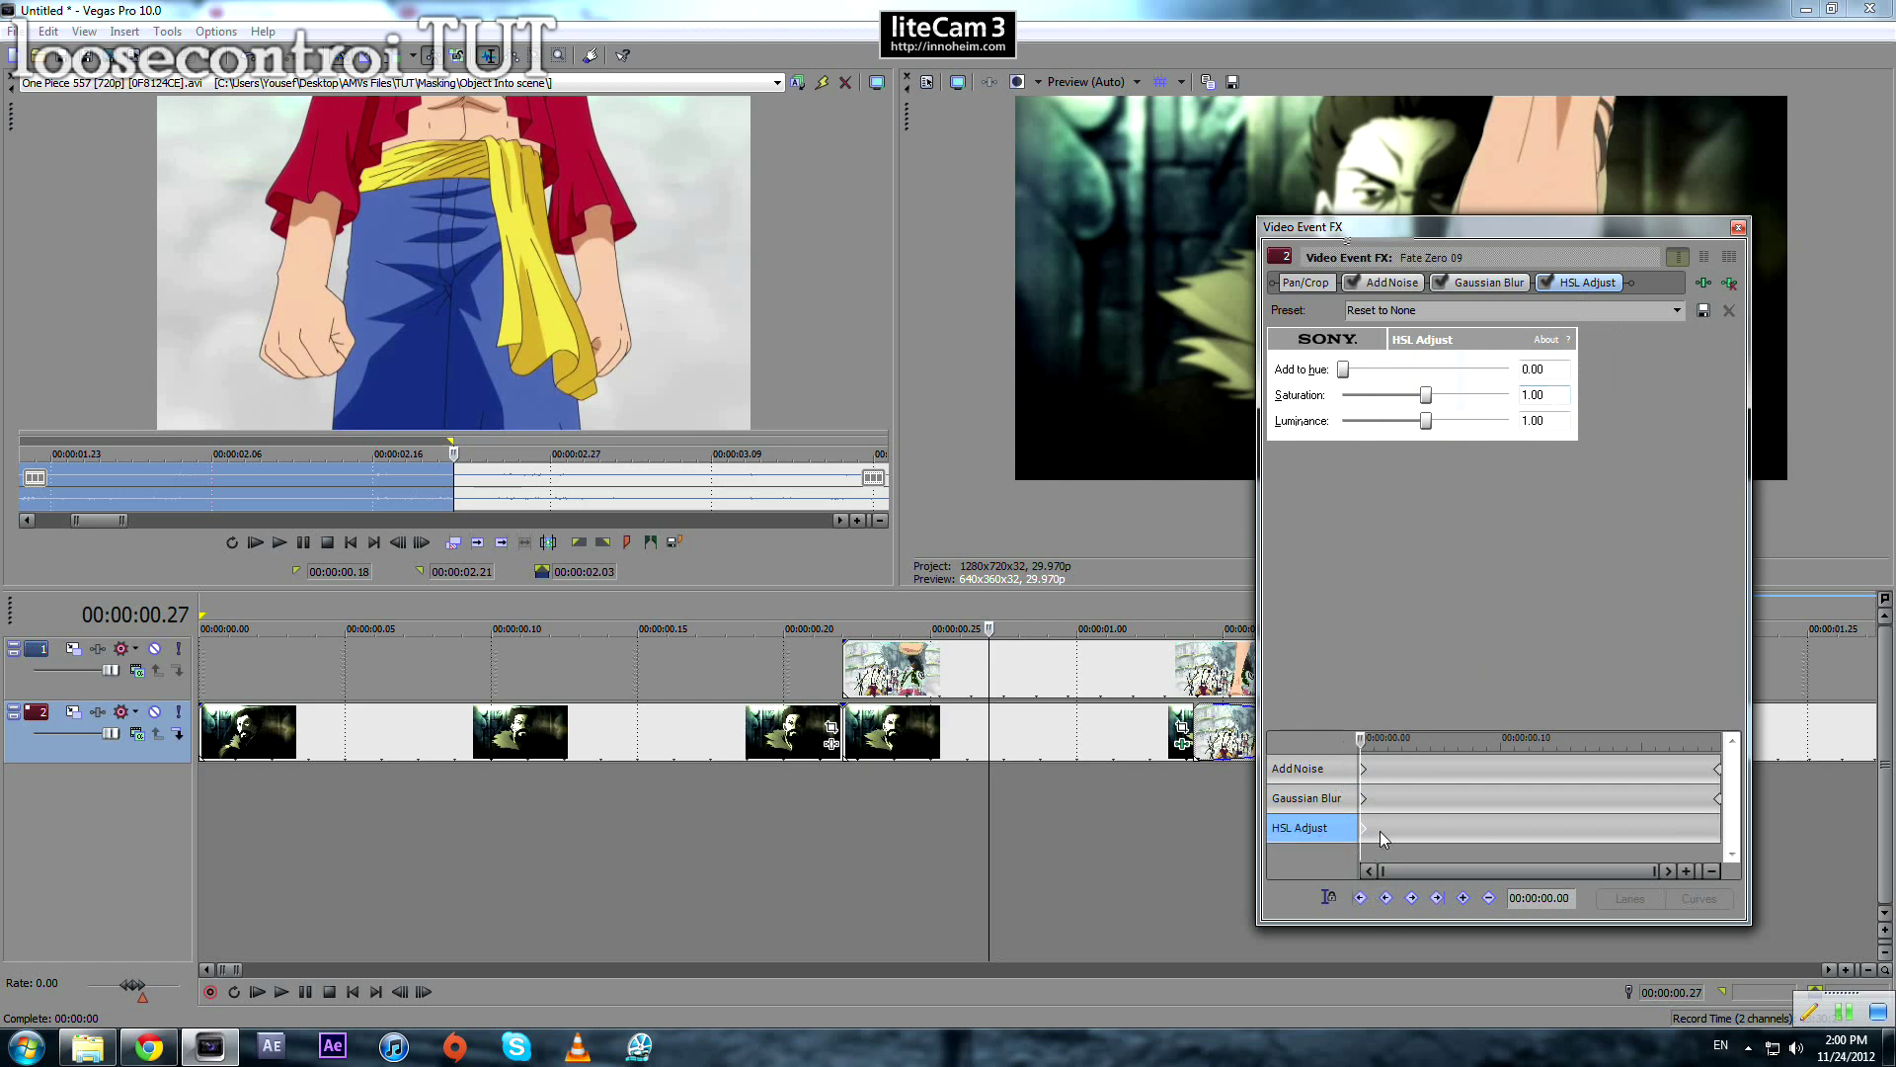
{"action": "left_click", "coordinate": [1719, 746]}
{"action": "left_click_drag", "start_coordinate": [1422, 394], "coordinate": [1207, 393]}
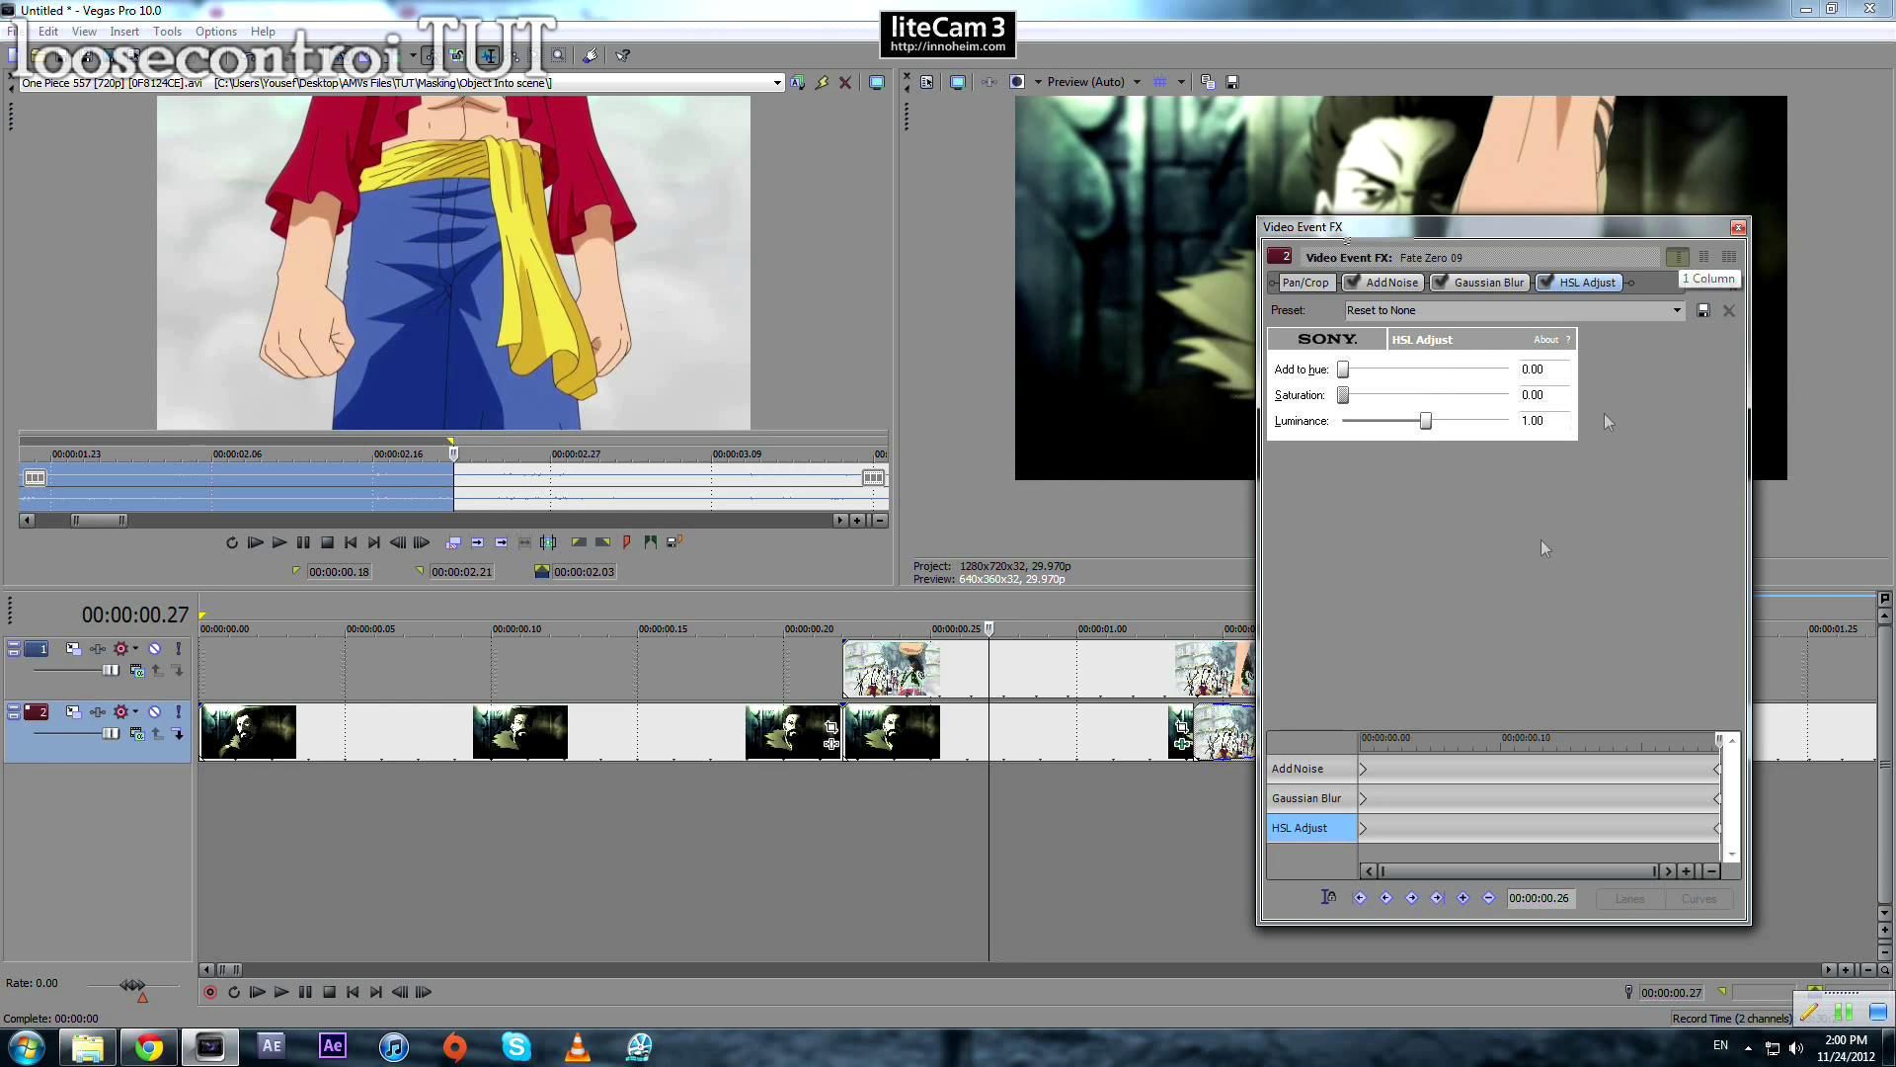
{"action": "left_click", "coordinate": [1738, 227]}
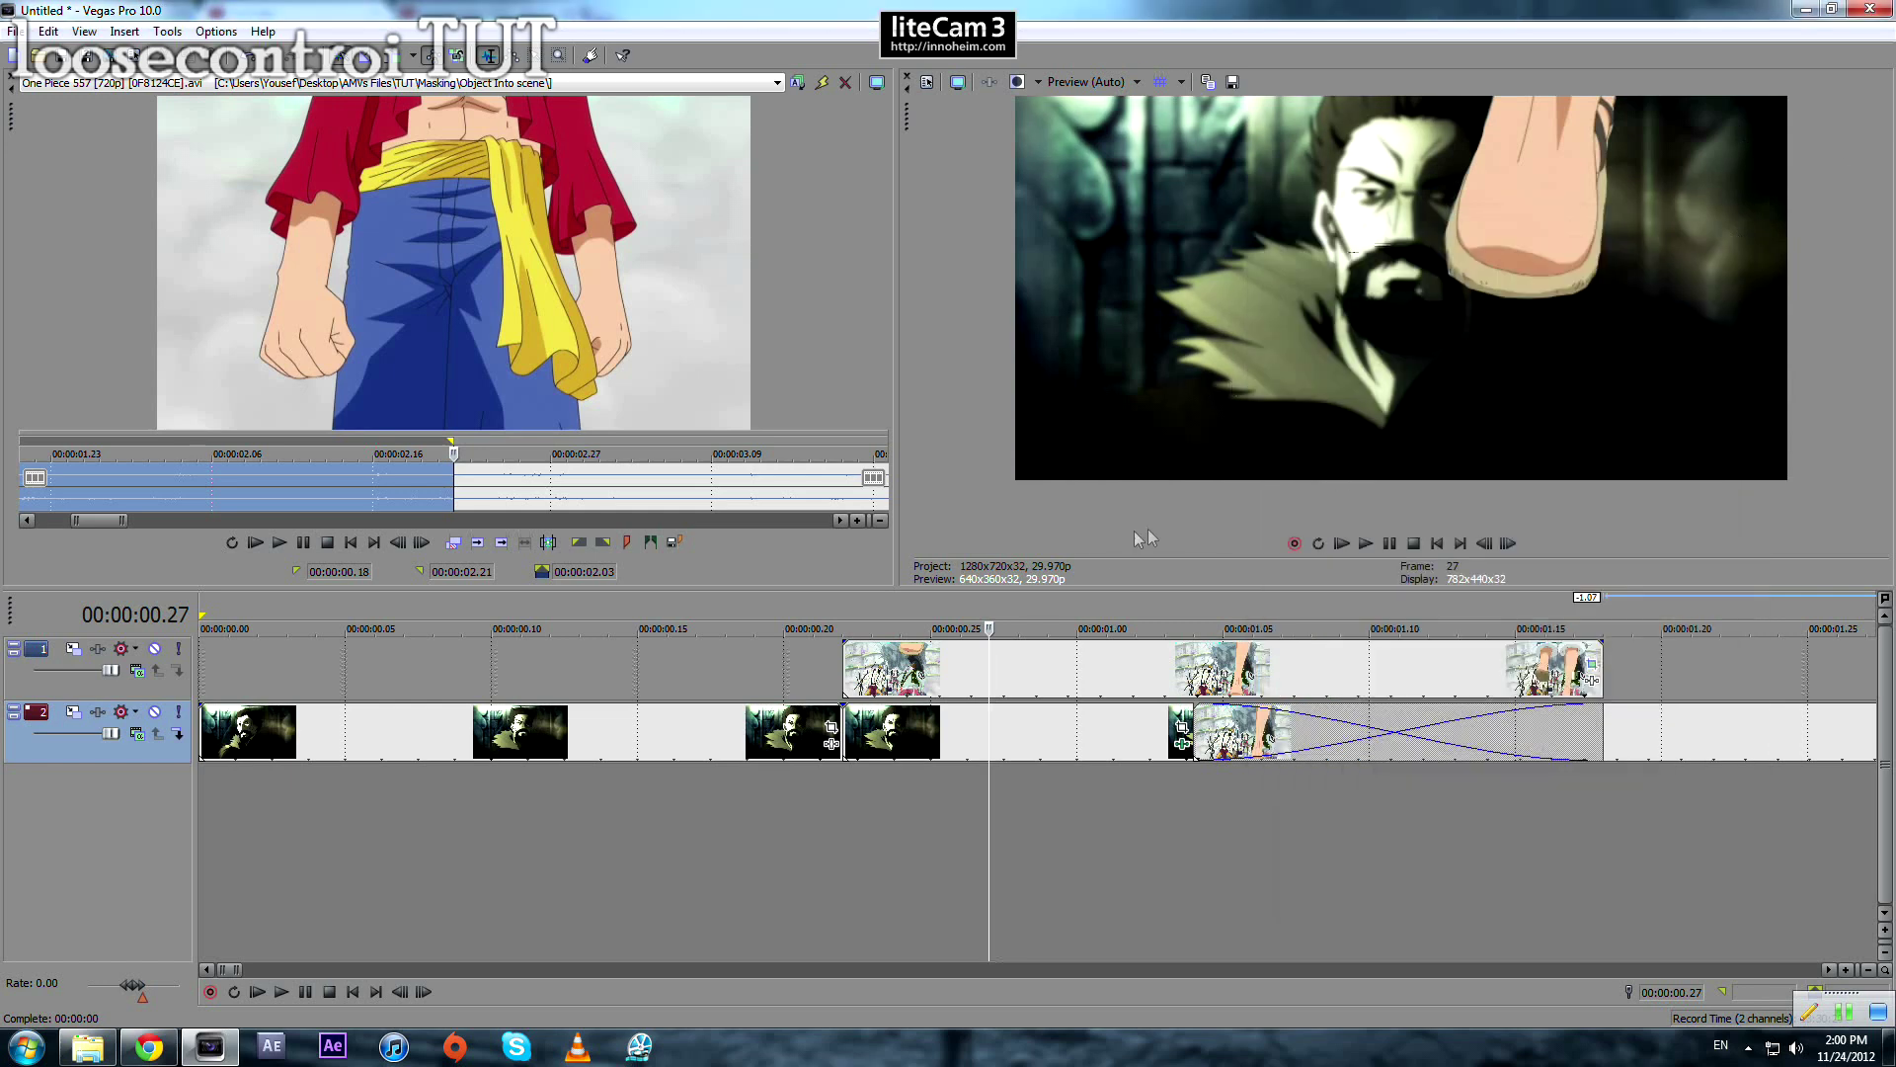
Step: Review the masked legs transition up to the masked clip's end at 00:00:01.18, and return to its start at 00:00:00.22
{"action": "left_click", "coordinate": [898, 735]}
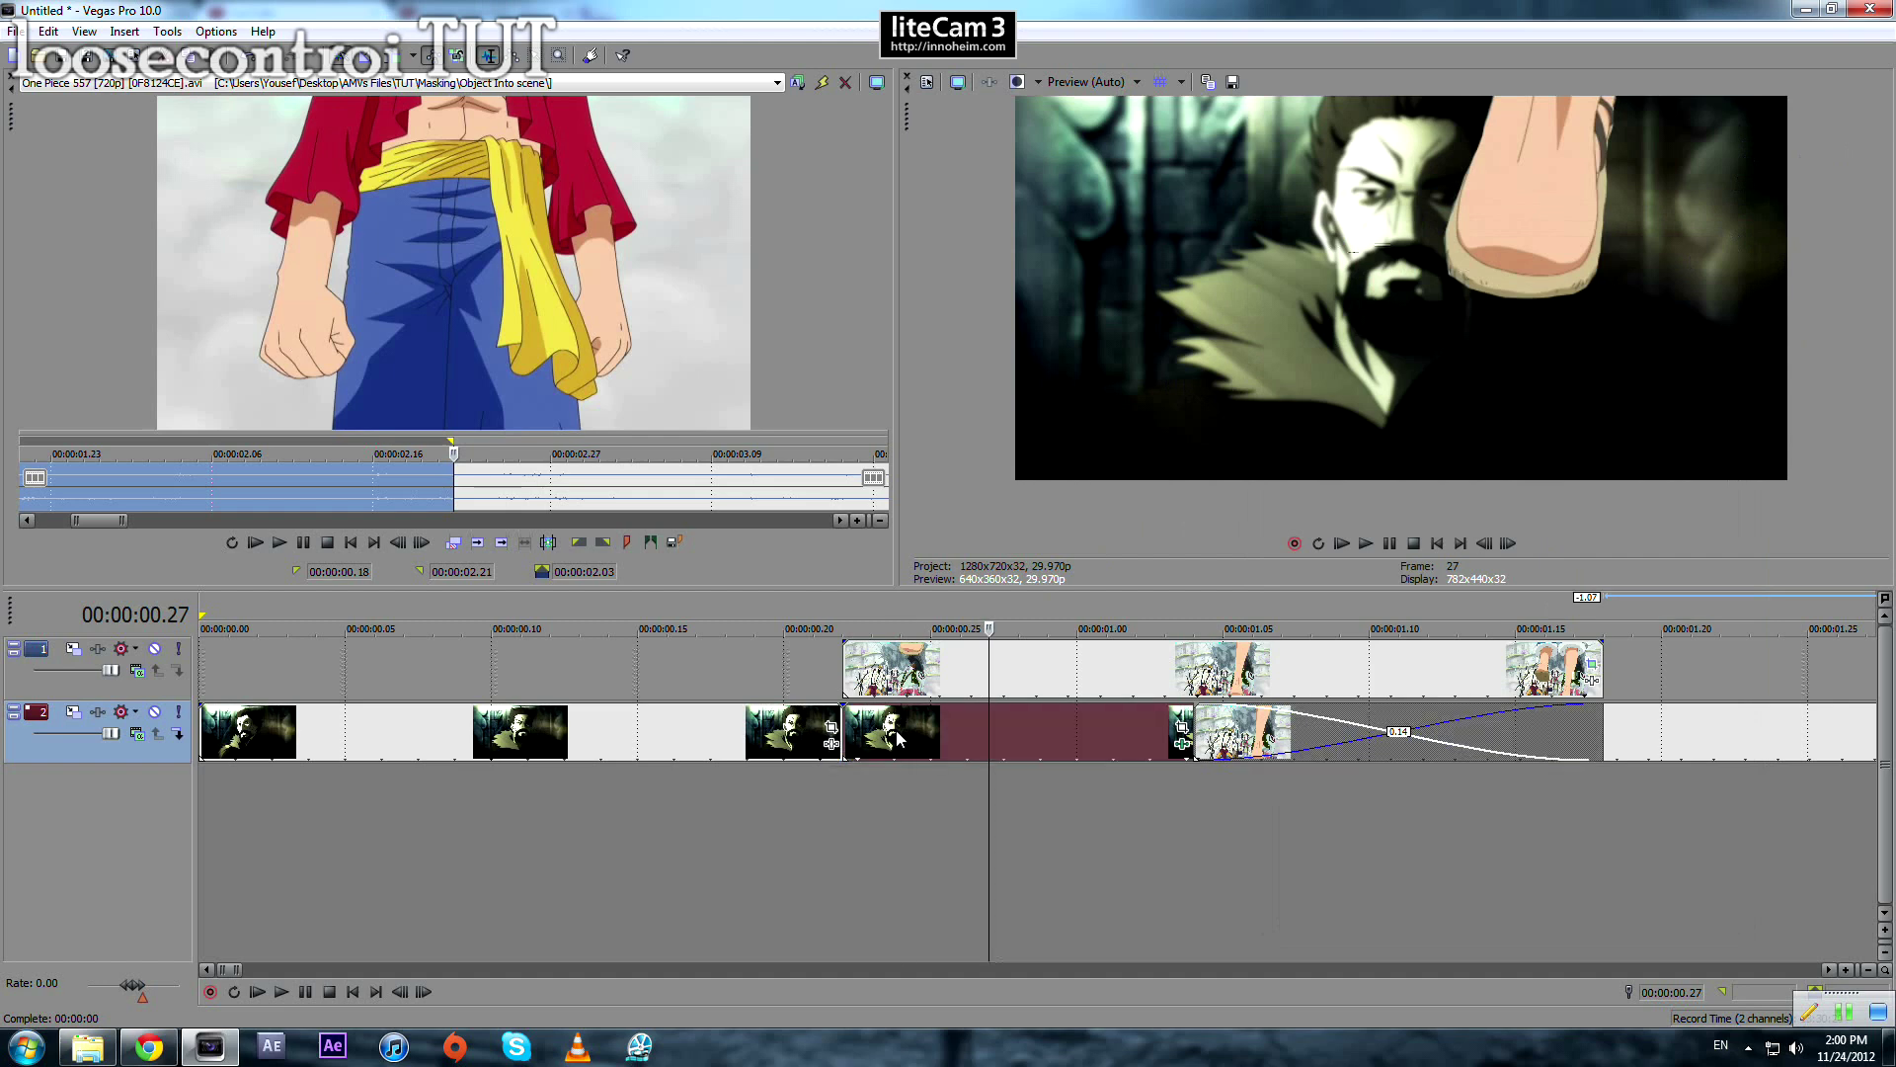
{"action": "scroll", "coordinate": [956, 755], "scroll_direction": "down", "scroll_amount": 3}
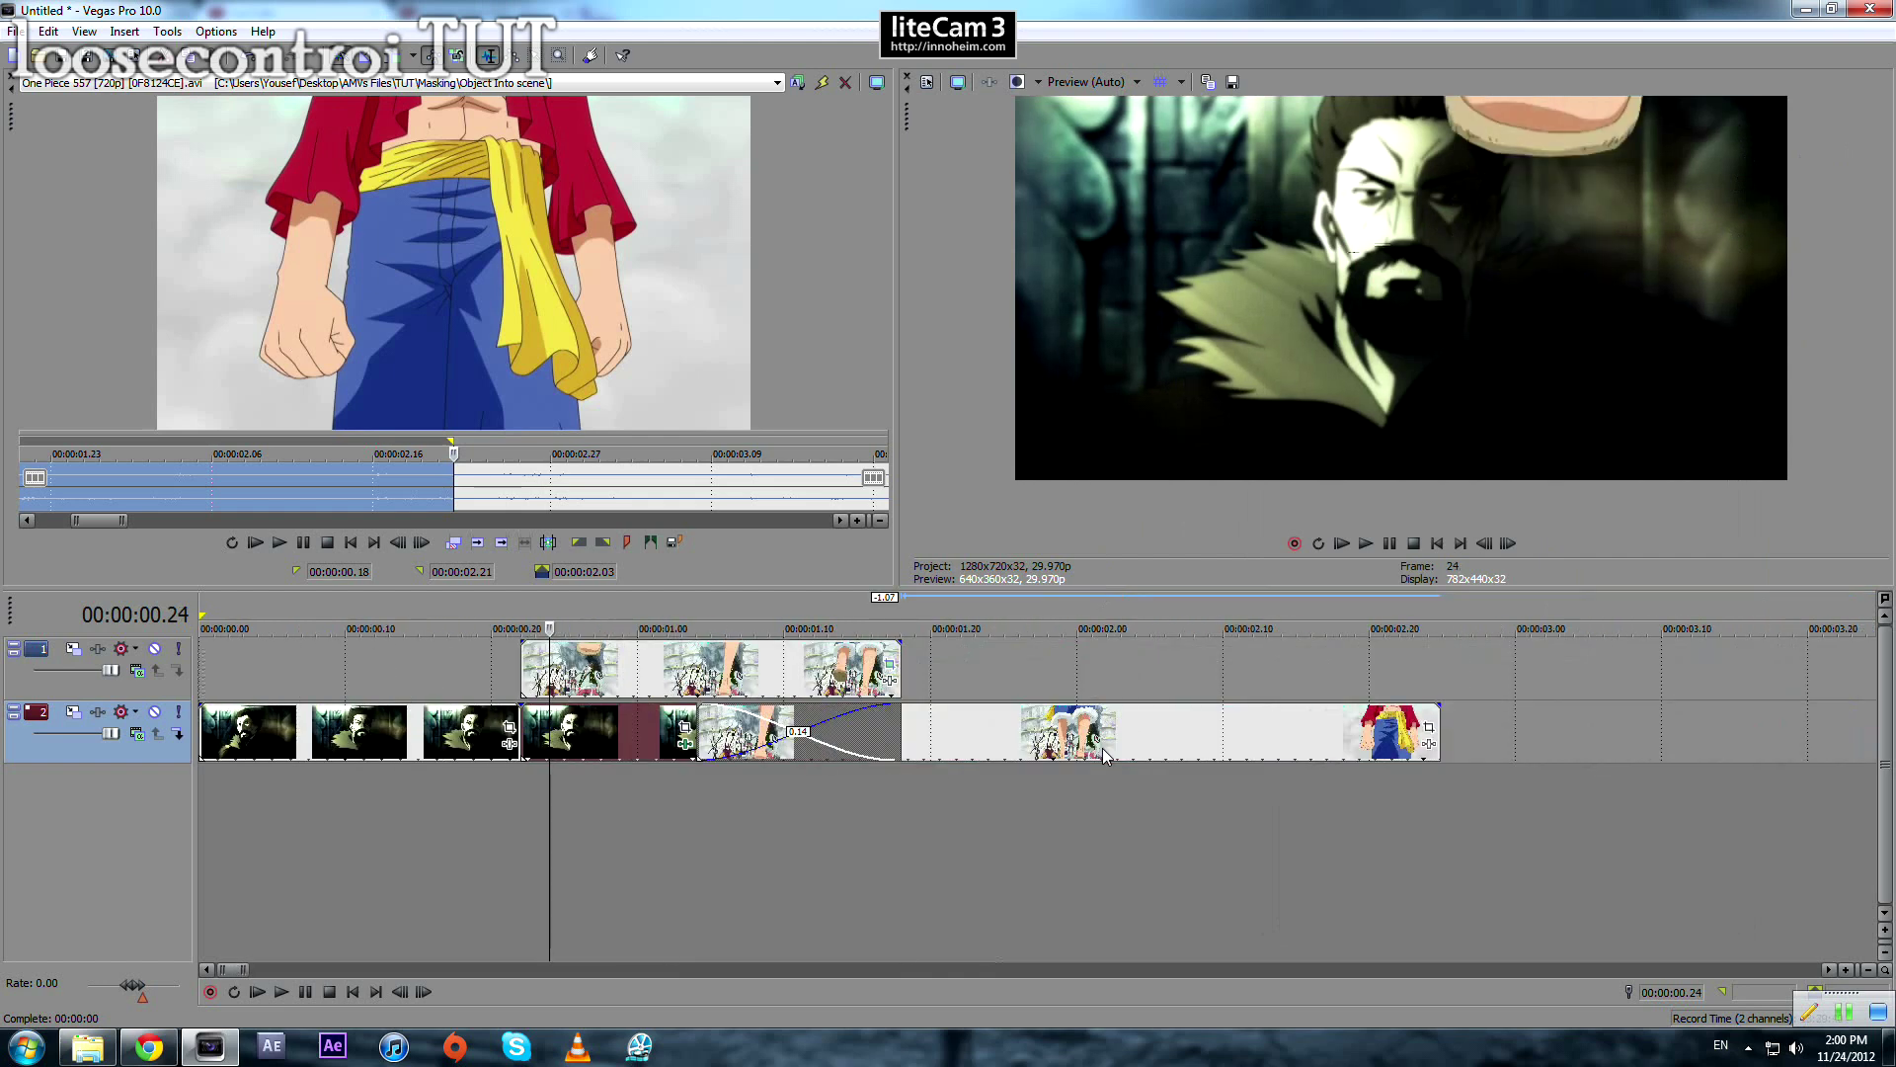
{"action": "key", "text": "Right"}
{"action": "key", "text": "Right"}
{"action": "key", "text": "Right"}
{"action": "key", "text": "ctrl+alt+Right"}
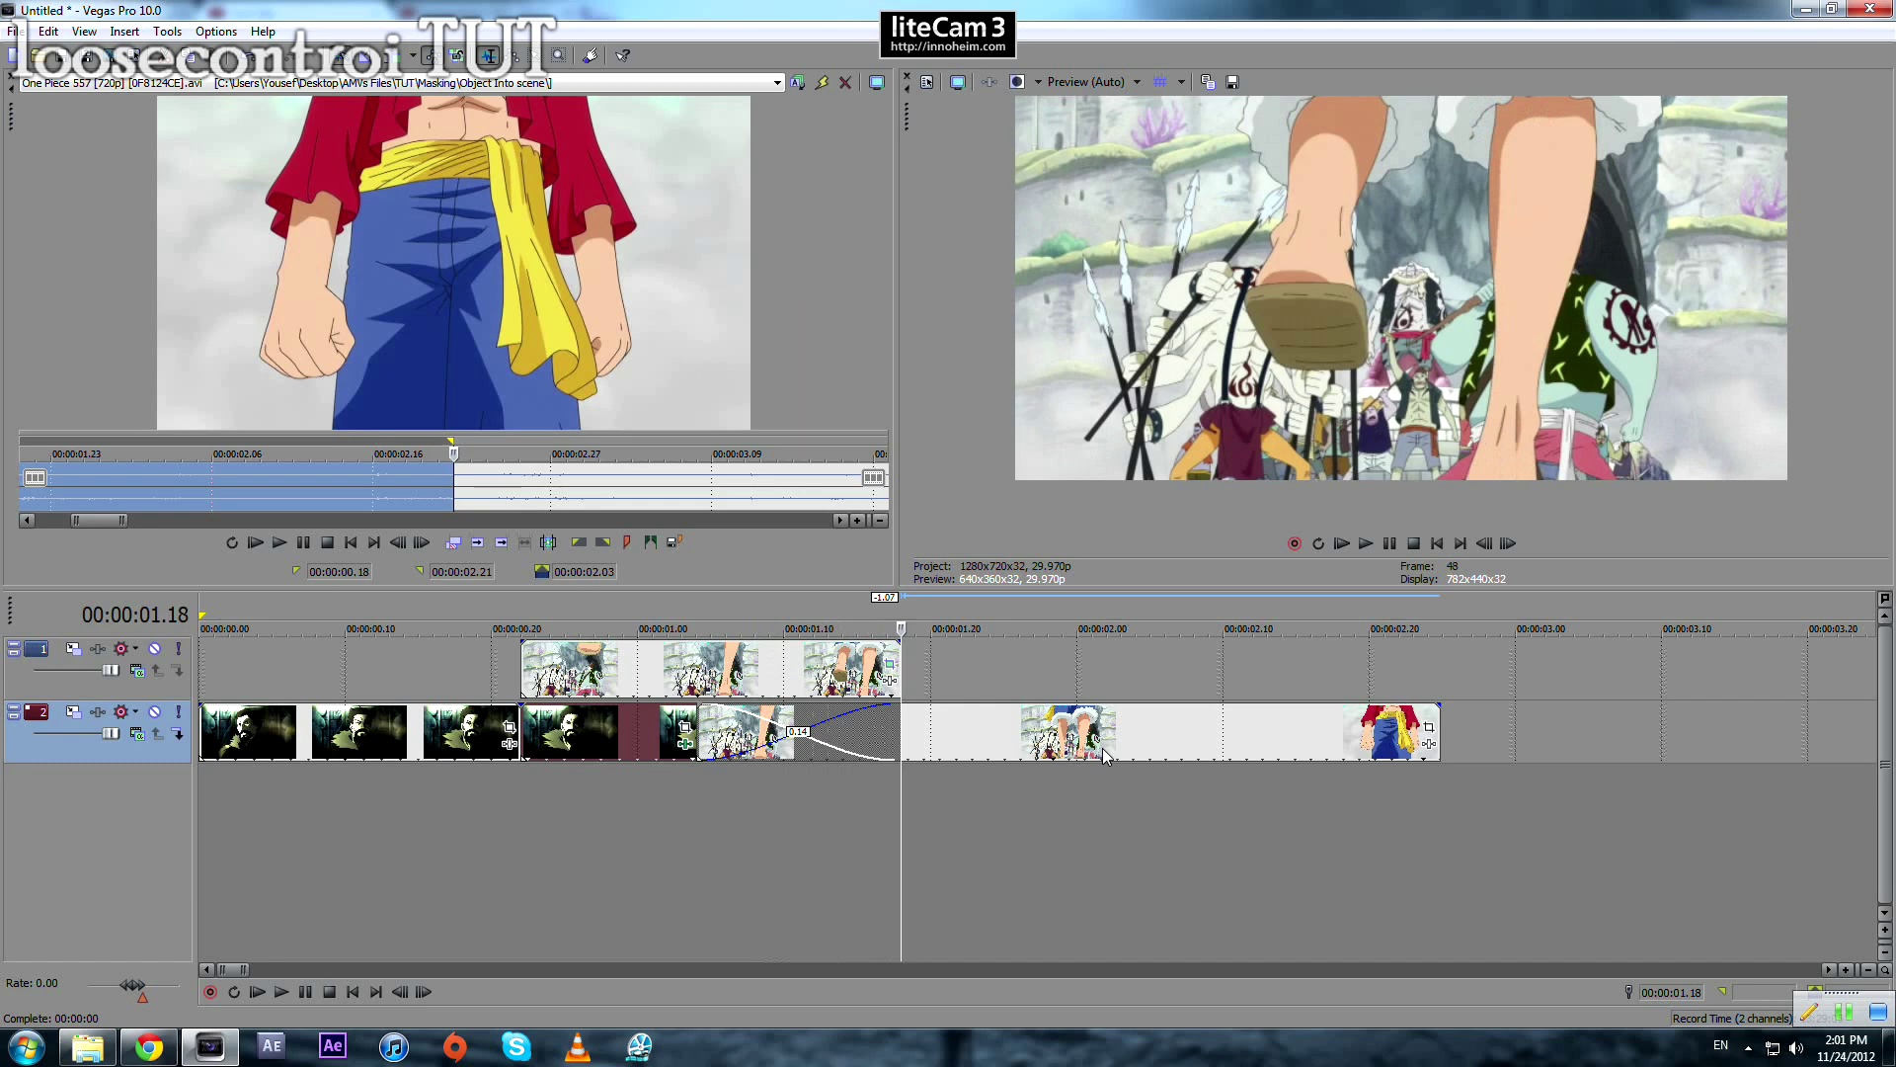
{"action": "left_click", "coordinate": [520, 738]}
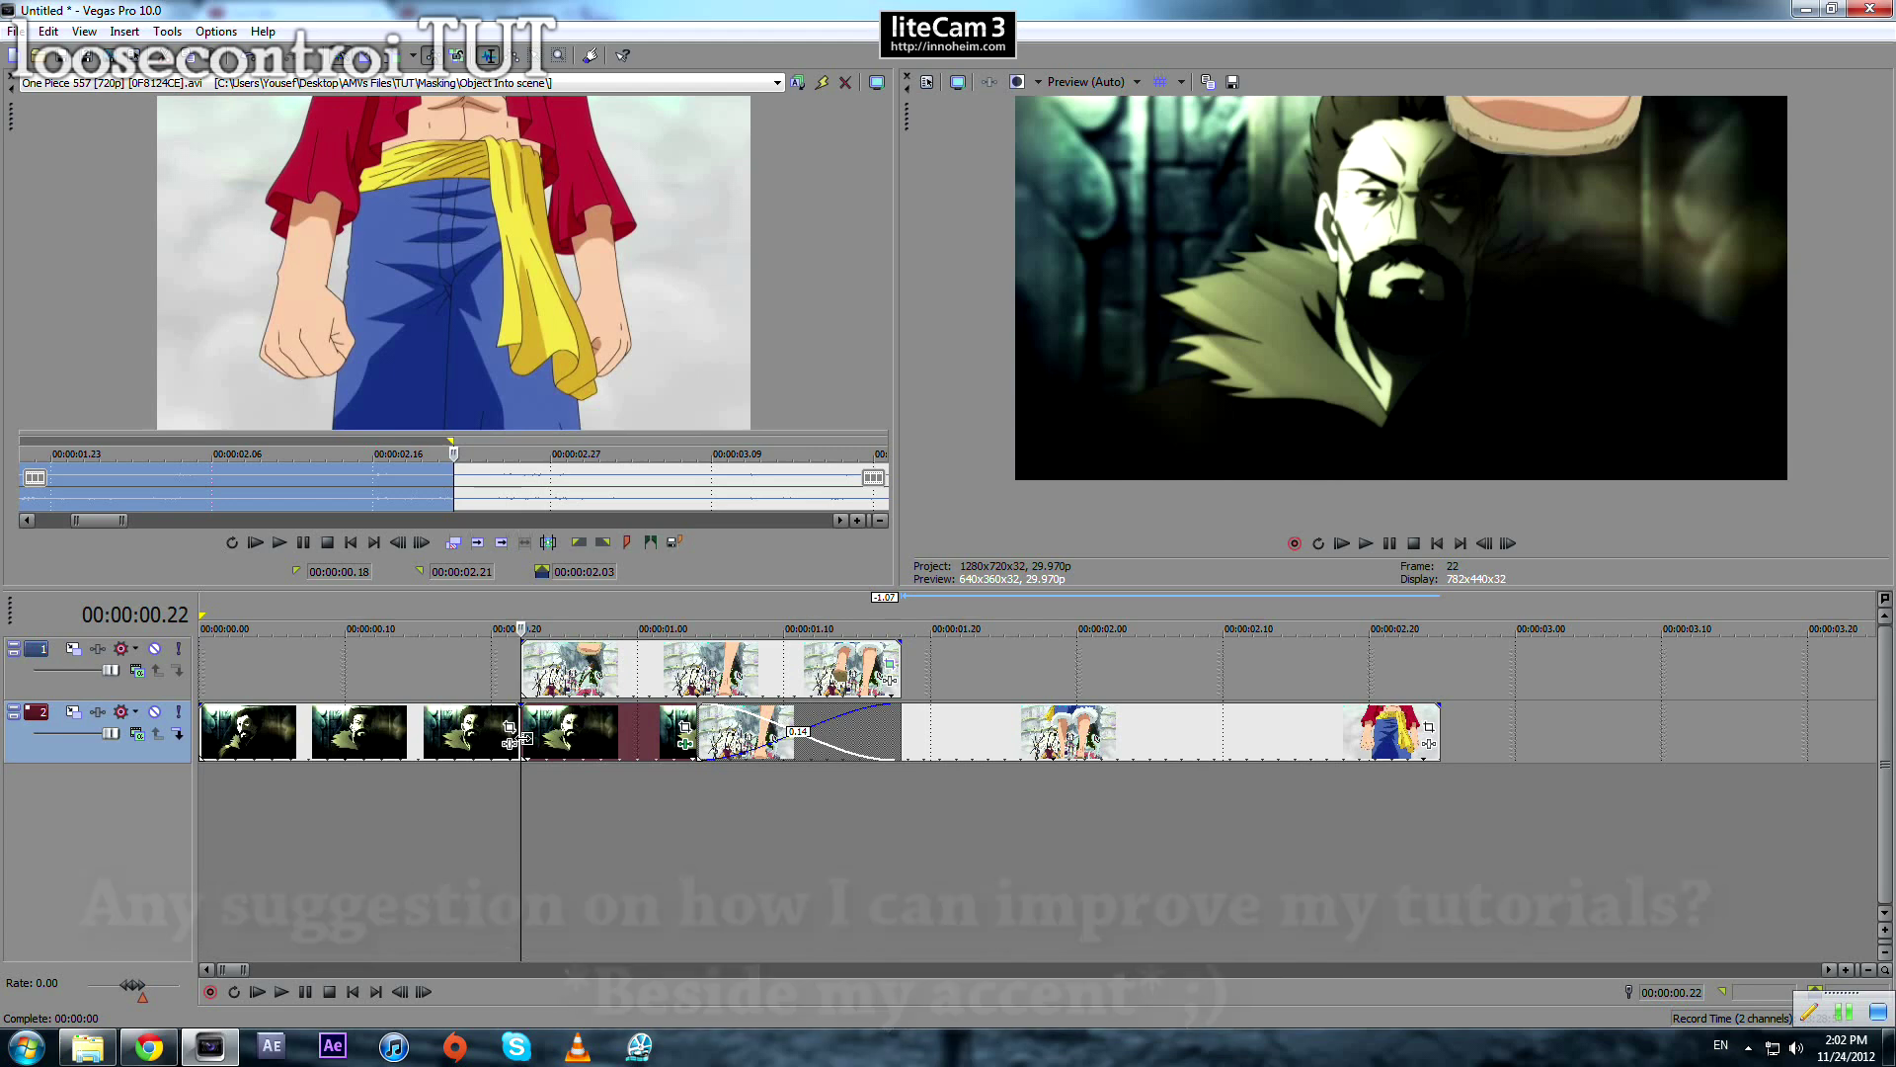
{"action": "left_click", "coordinate": [1851, 1052]}
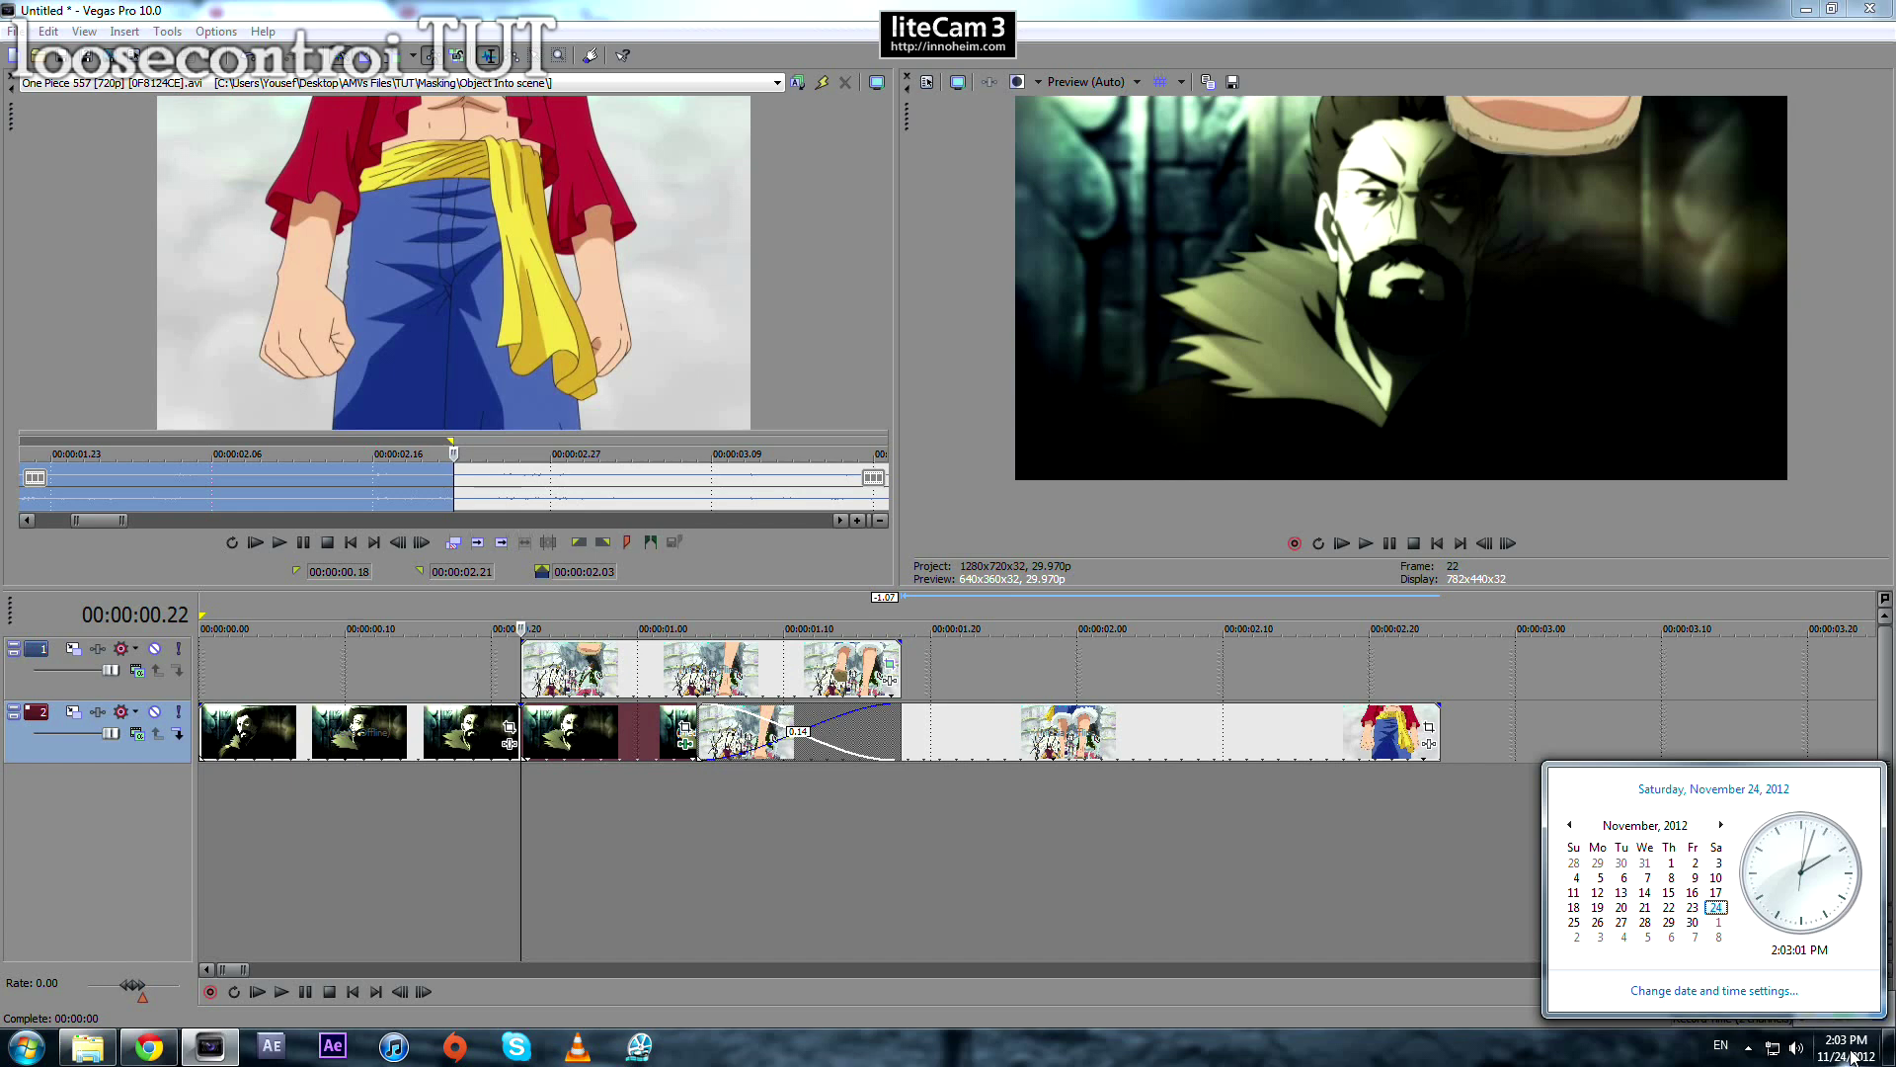
{"action": "left_click", "coordinate": [1852, 1056]}
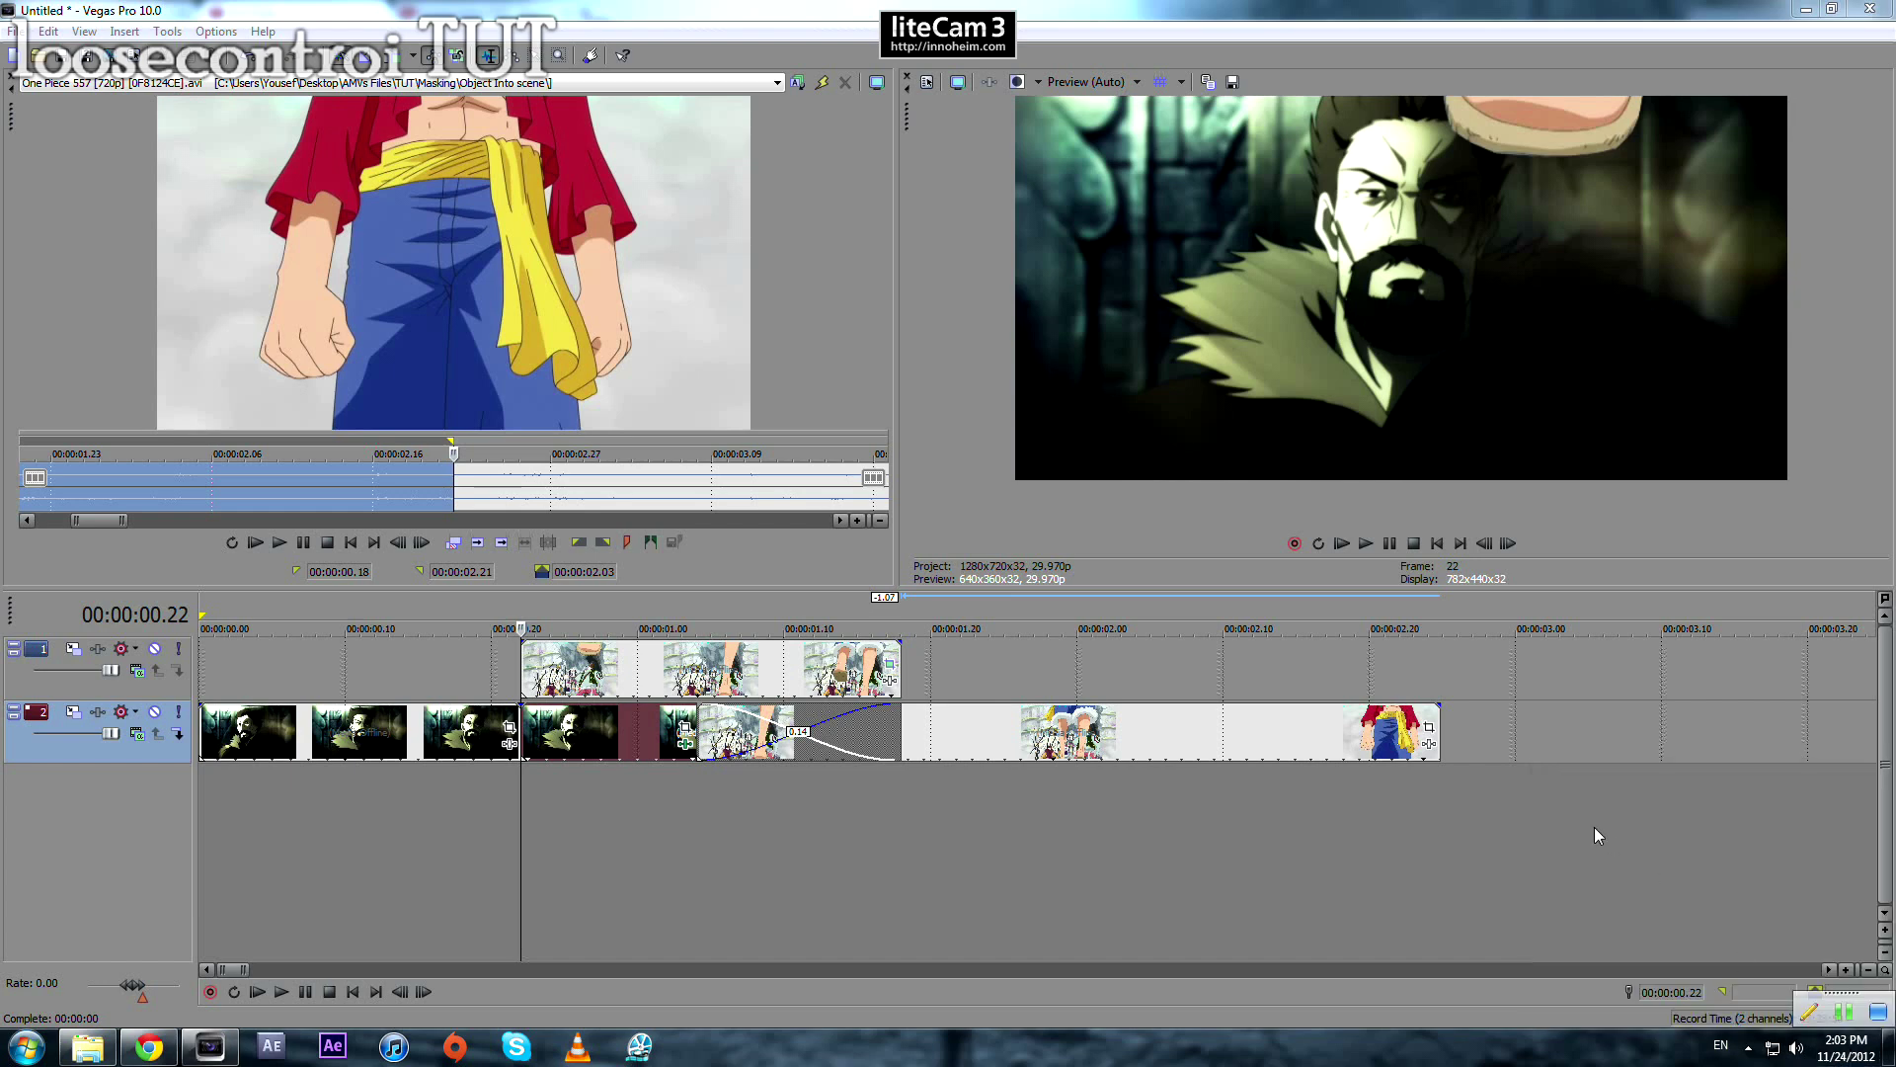